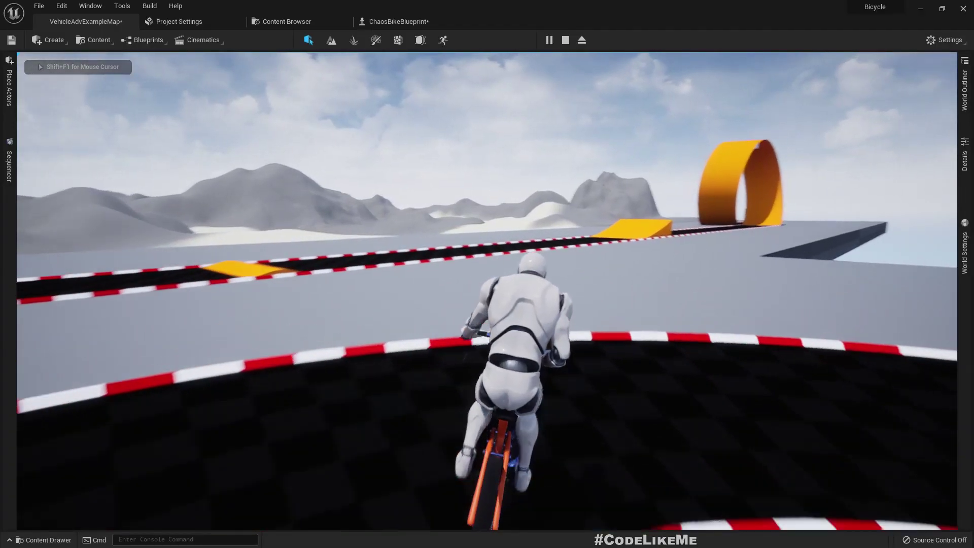
- Test-ride the bicycle across the arena and up the orange loop, ending the play session afterwards
key(w)
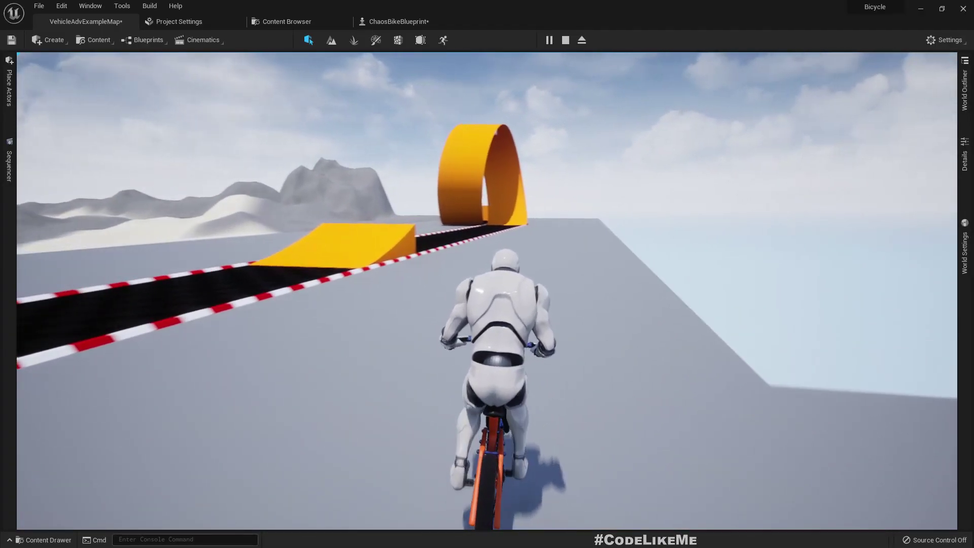
key(w)
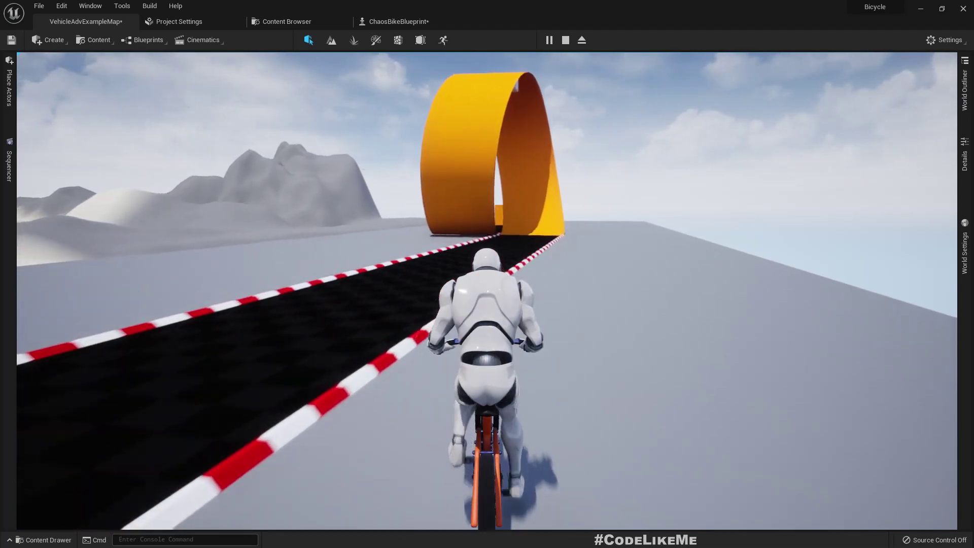
key(w)
key(d)
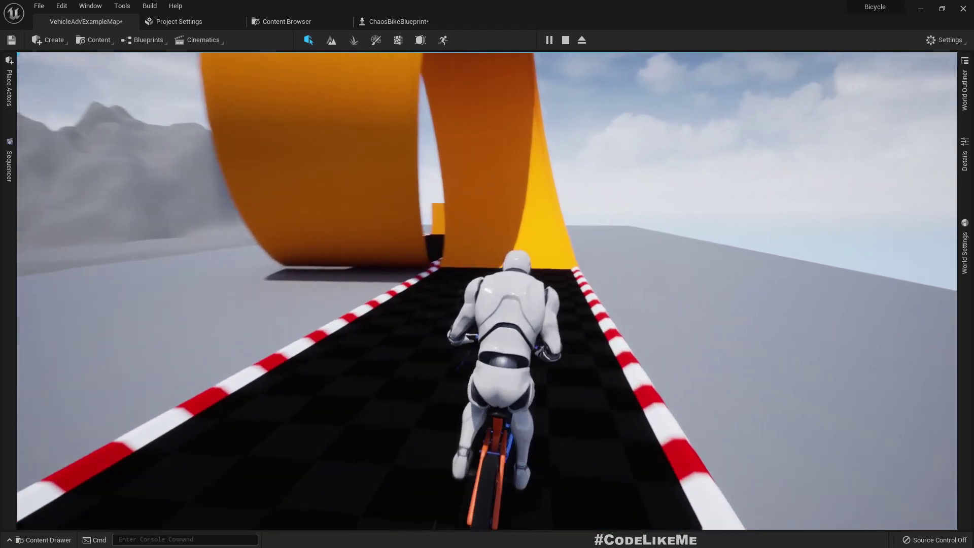
key(w)
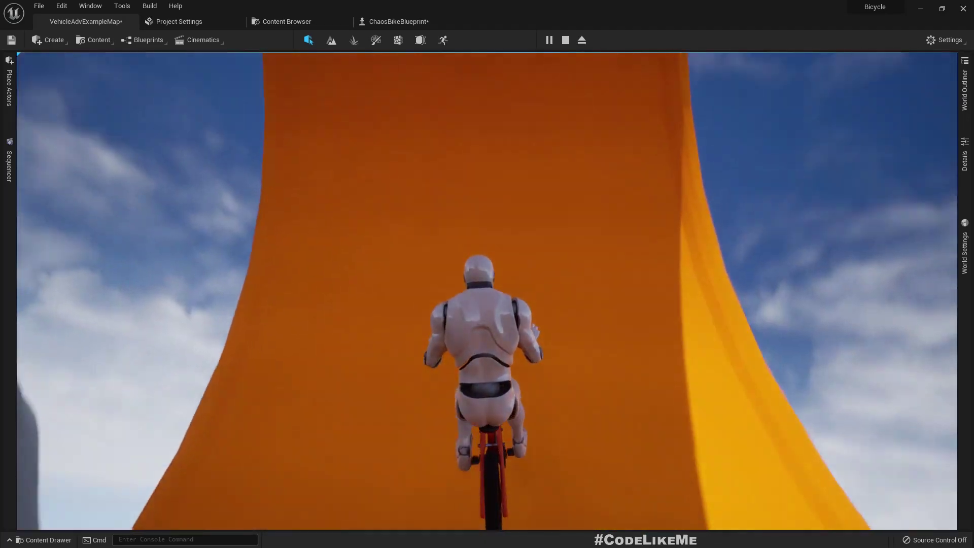
key(w)
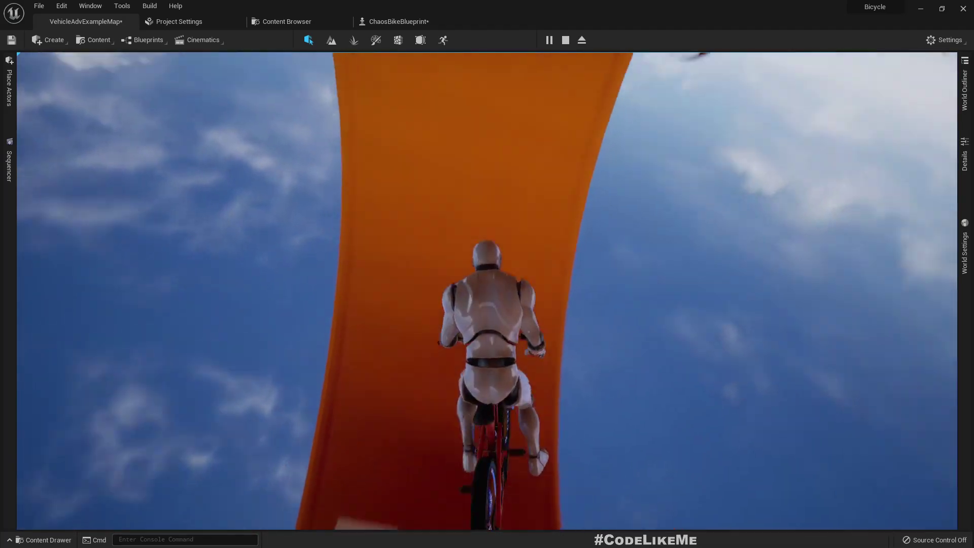
key(w)
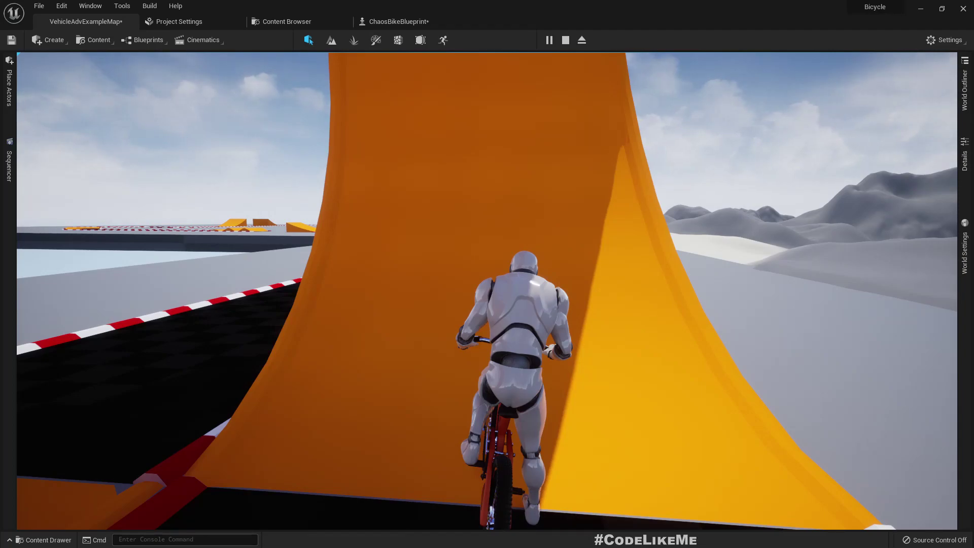
key(Escape)
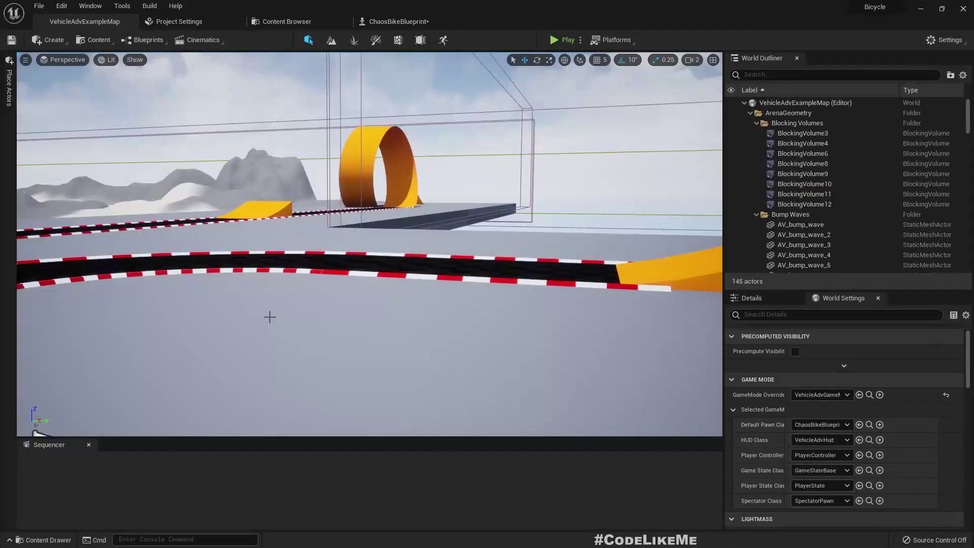
- Start a new play session in the level and ride the bicycle over the track into the orange loop
key(alt+p)
key(w)
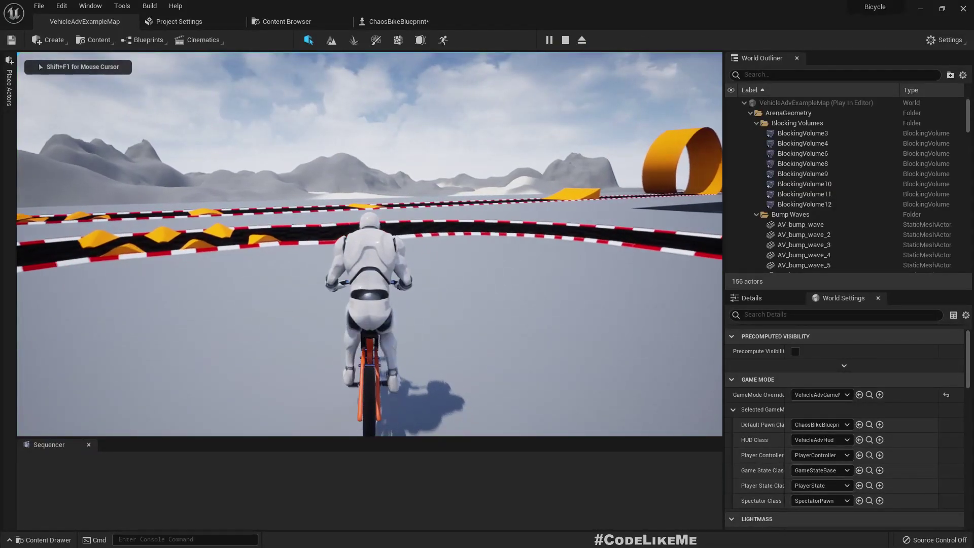
key(d)
key(w)
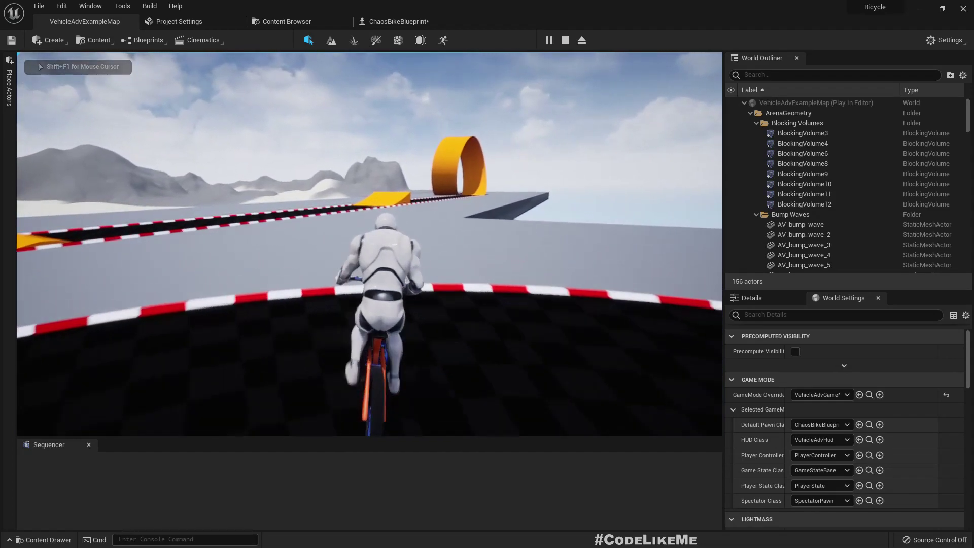
key(d)
key(w)
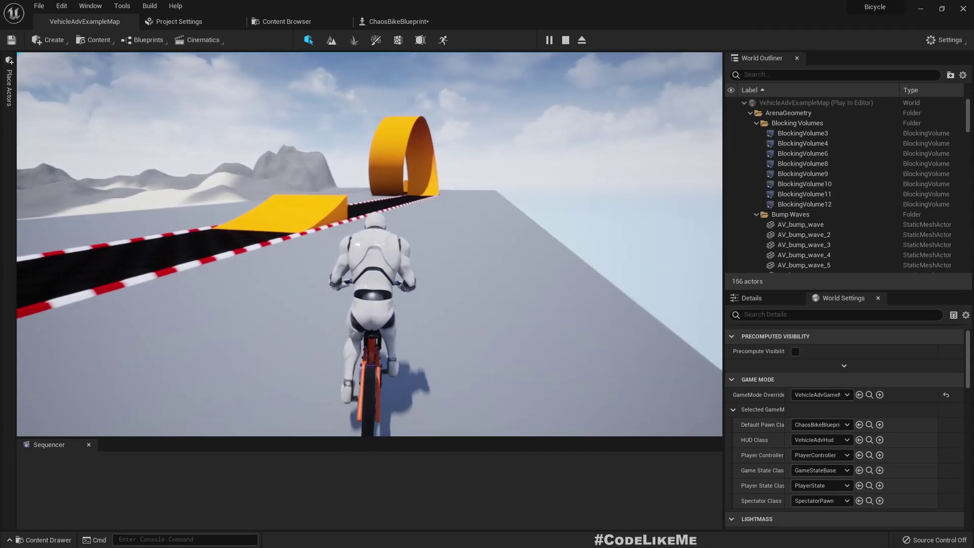
key(d)
key(w)
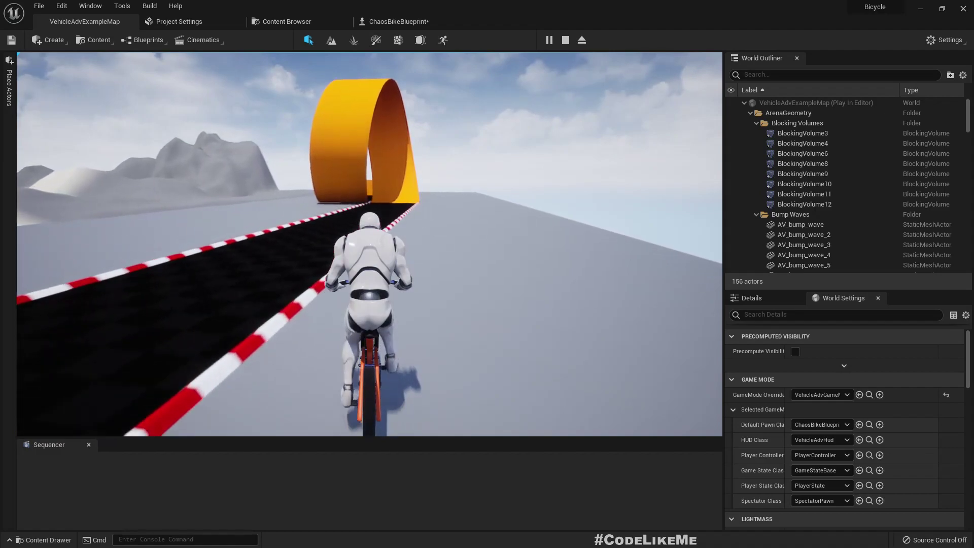
key(w)
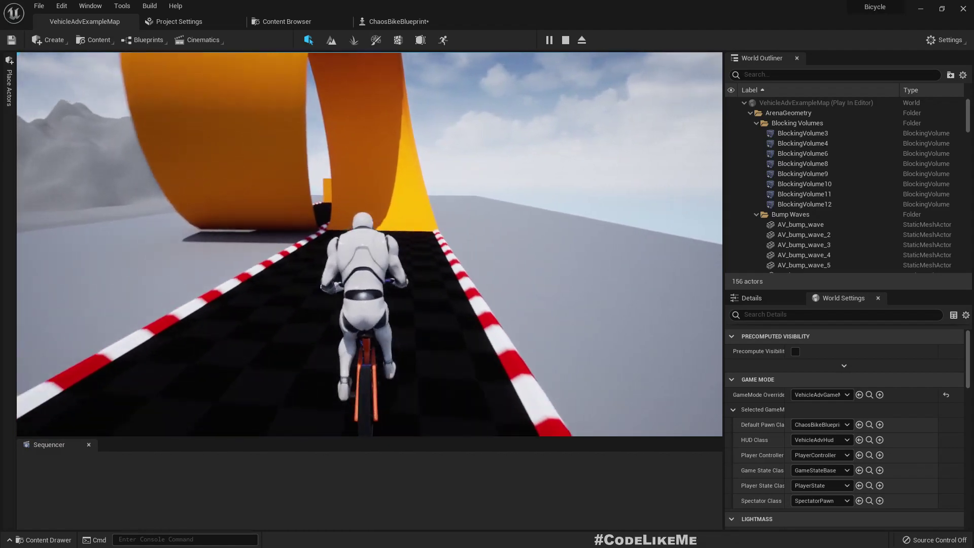
key(w)
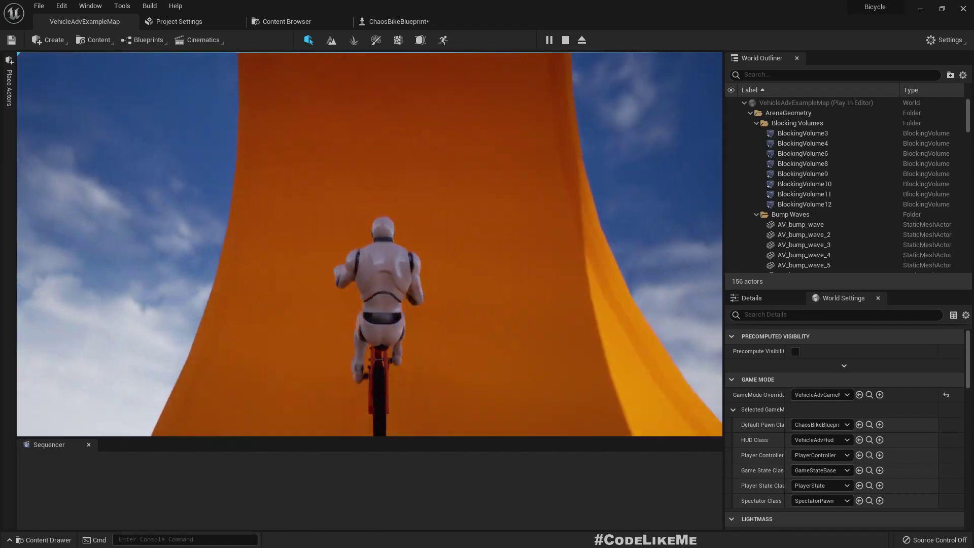
key(w)
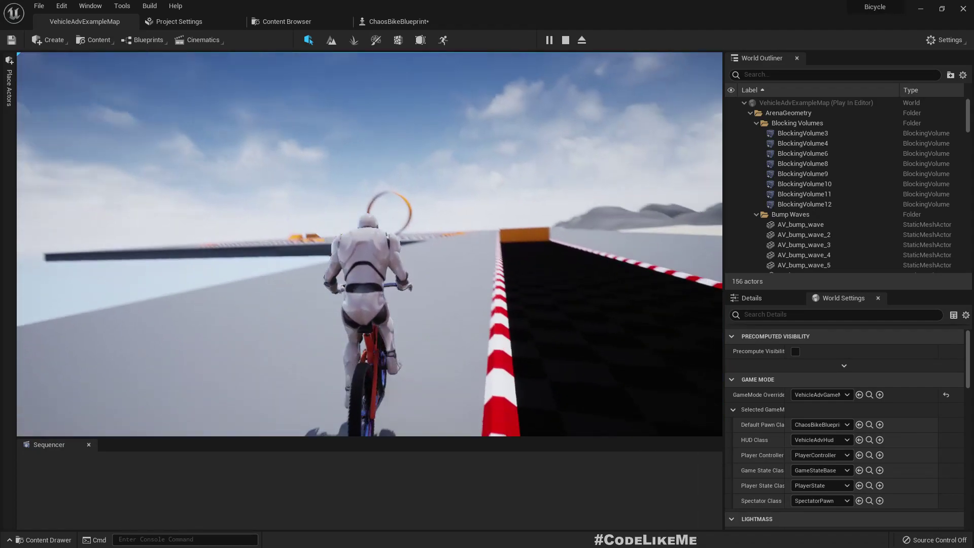
- Turn the bicycle around and ride up the orange loop again, steering toward the loop's edge
key(w)
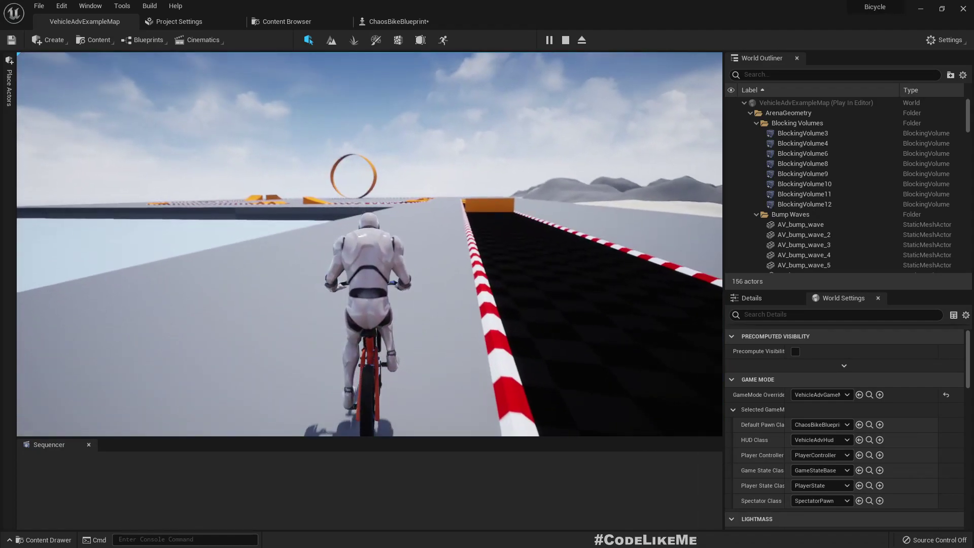
key(a)
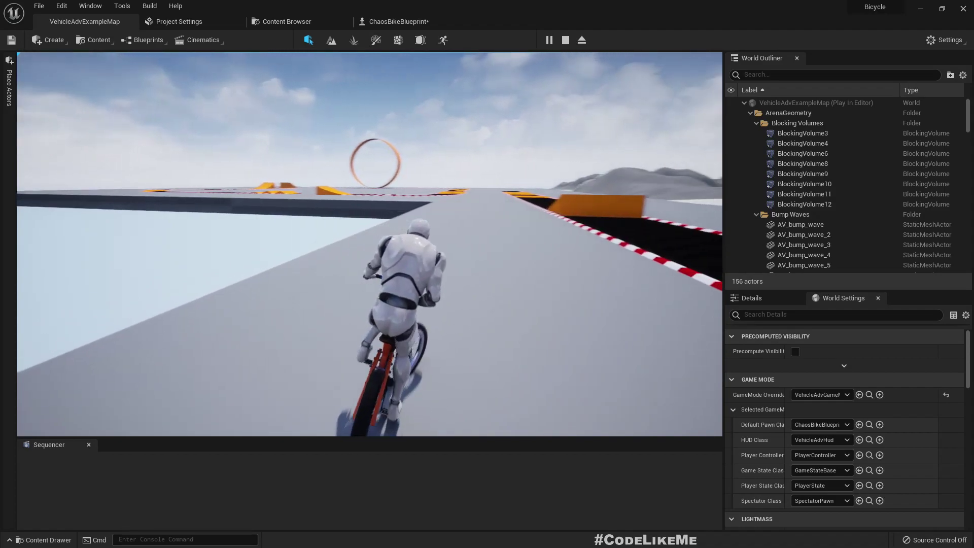
key(d)
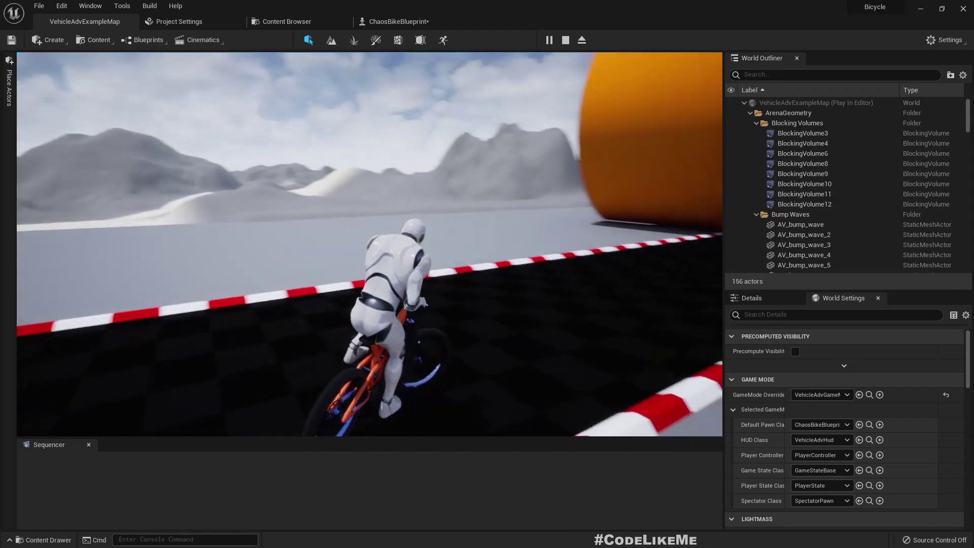
key(w)
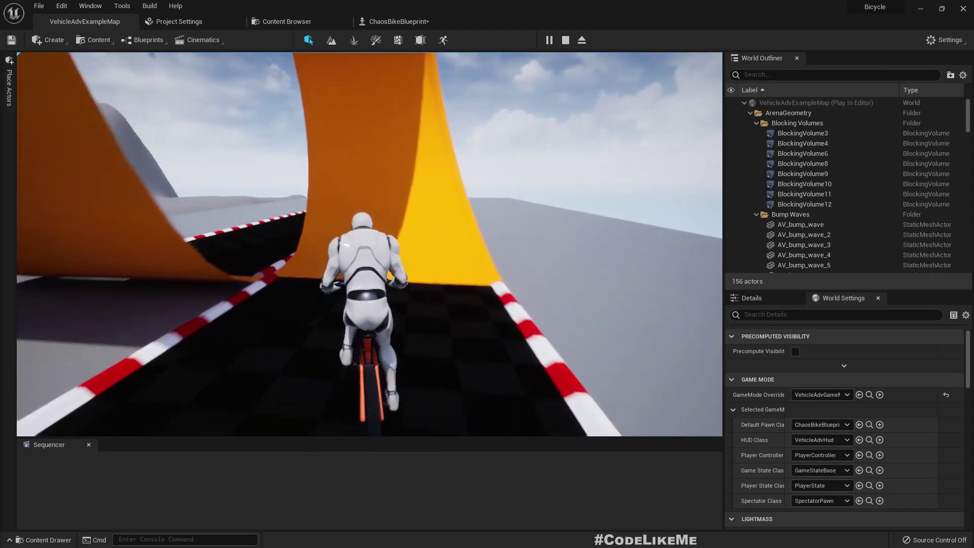
key(w)
key(d)
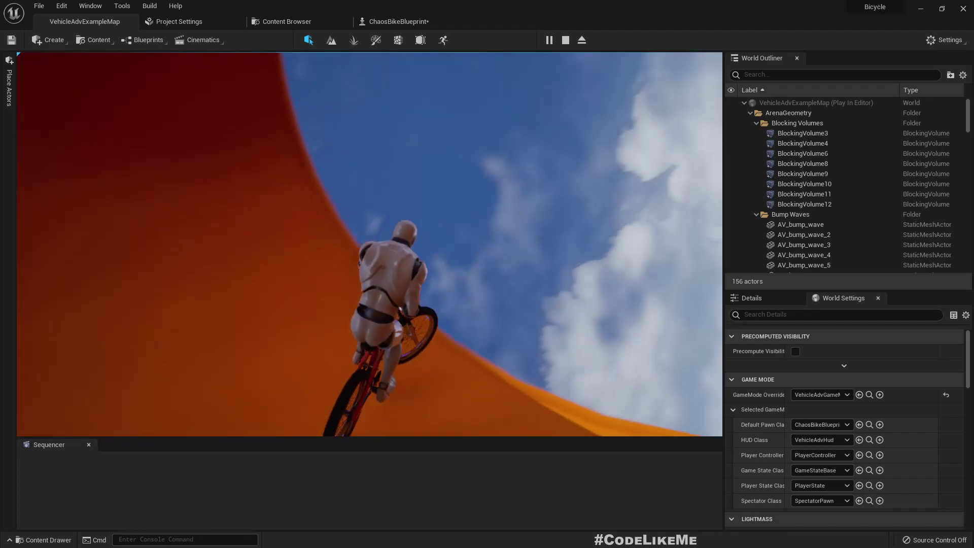
key(w)
key(a)
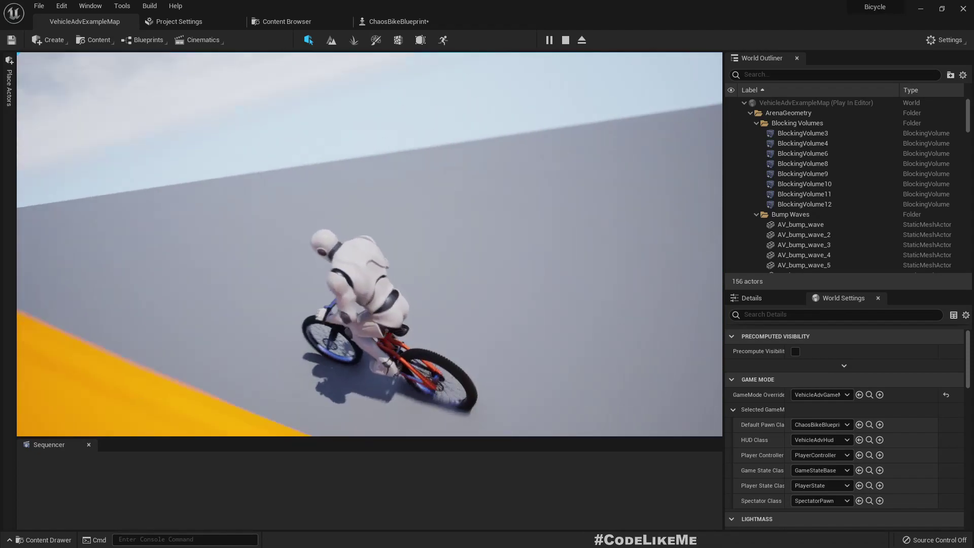
- Ride the bicycle away from the loop alongside the track and circle back onto the track
key(a)
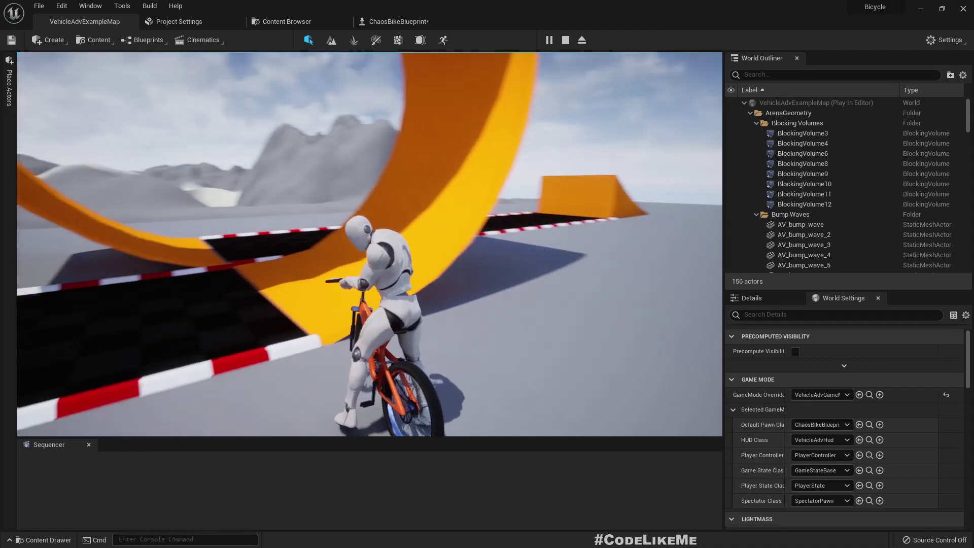
key(w)
key(a)
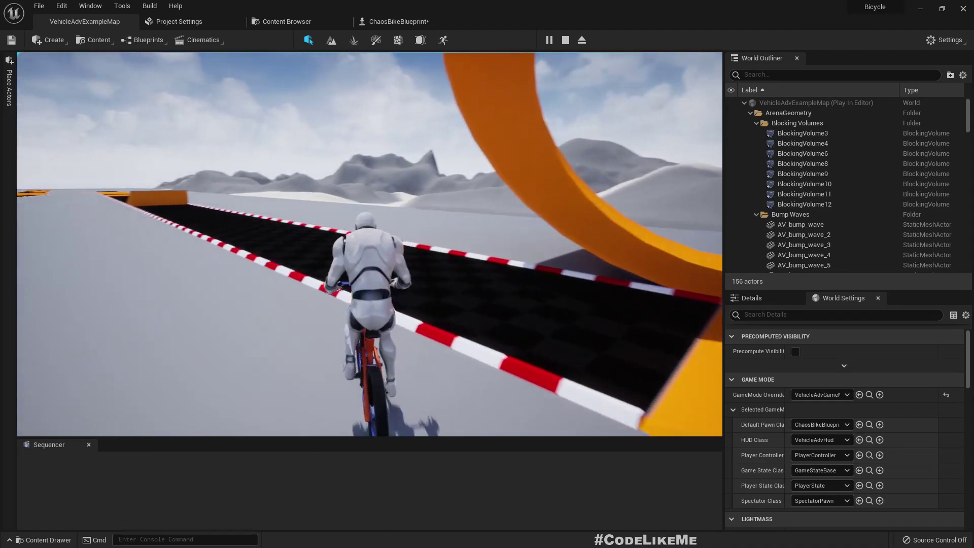
key(w)
key(a)
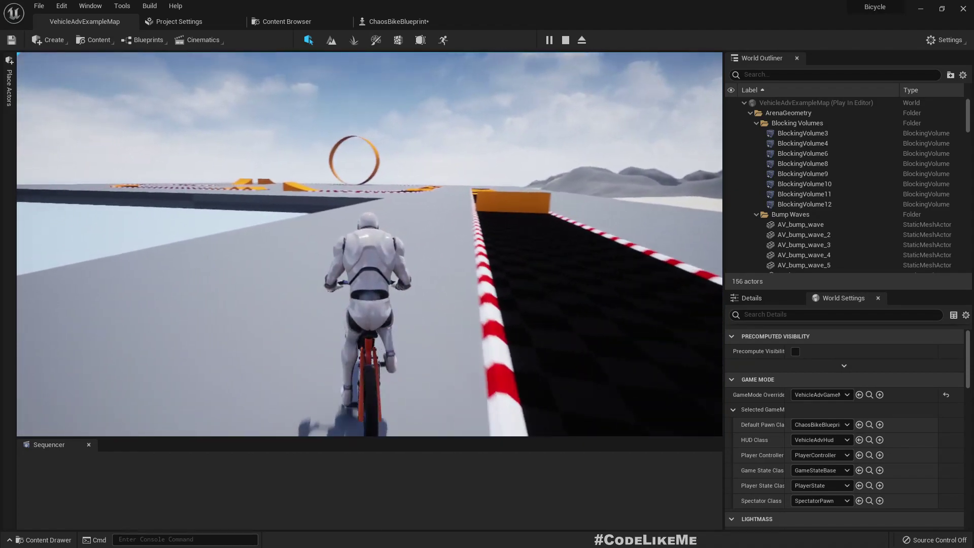
key(w)
key(d)
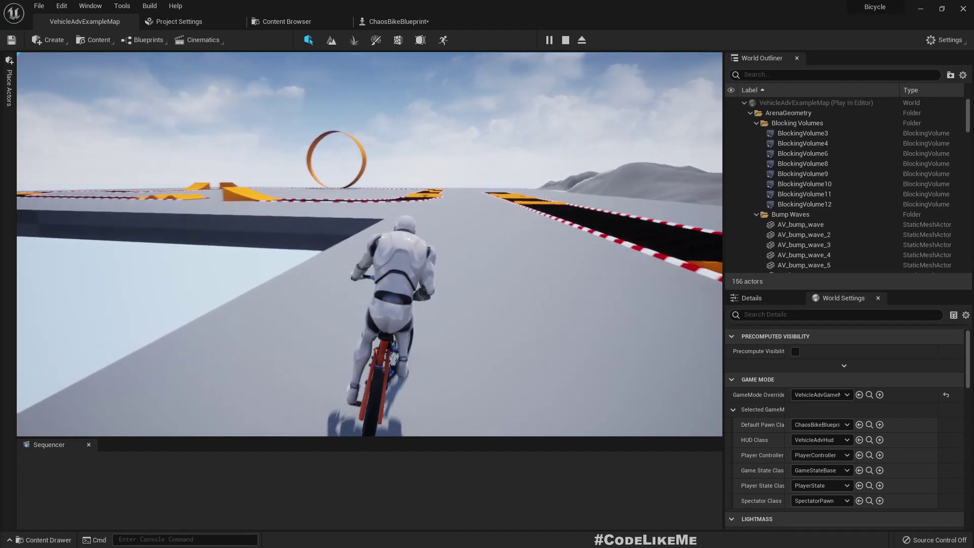
key(w)
key(d)
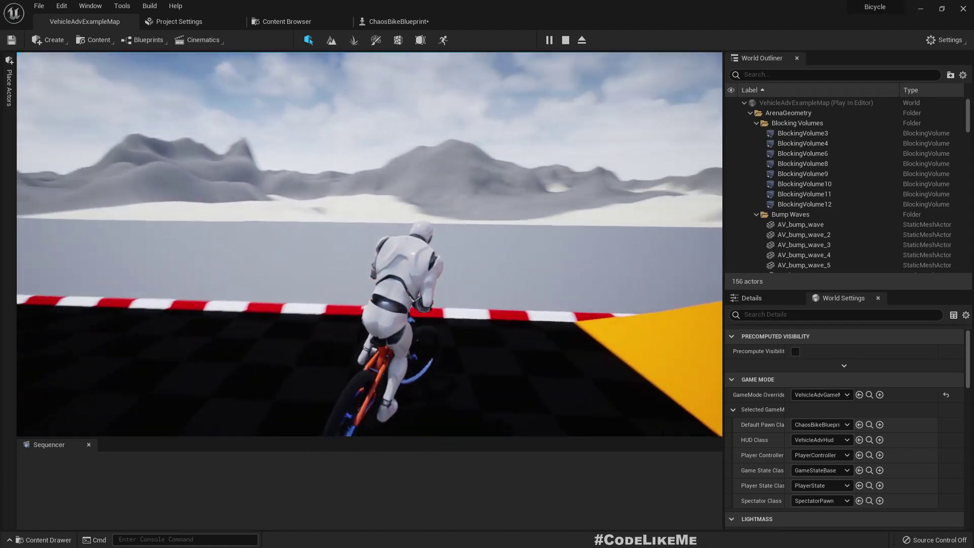
- Ride the bicycle along the track into the loop once more, steering sideways while climbing it
key(d)
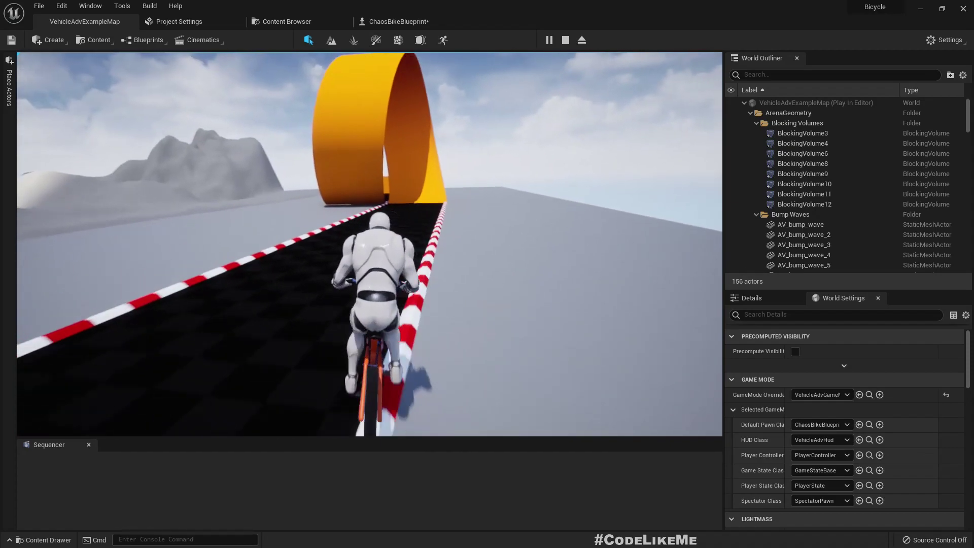
key(d)
key(a)
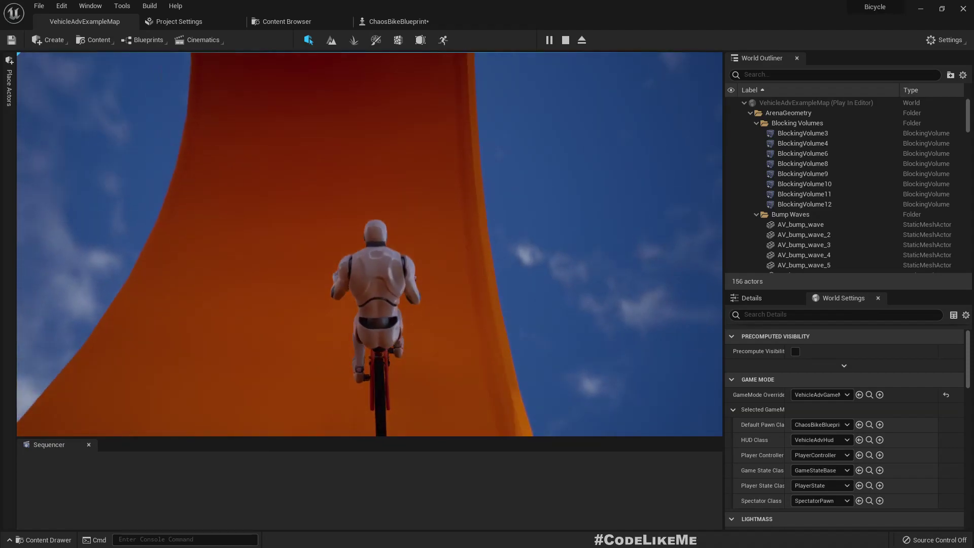
key(a)
key(w)
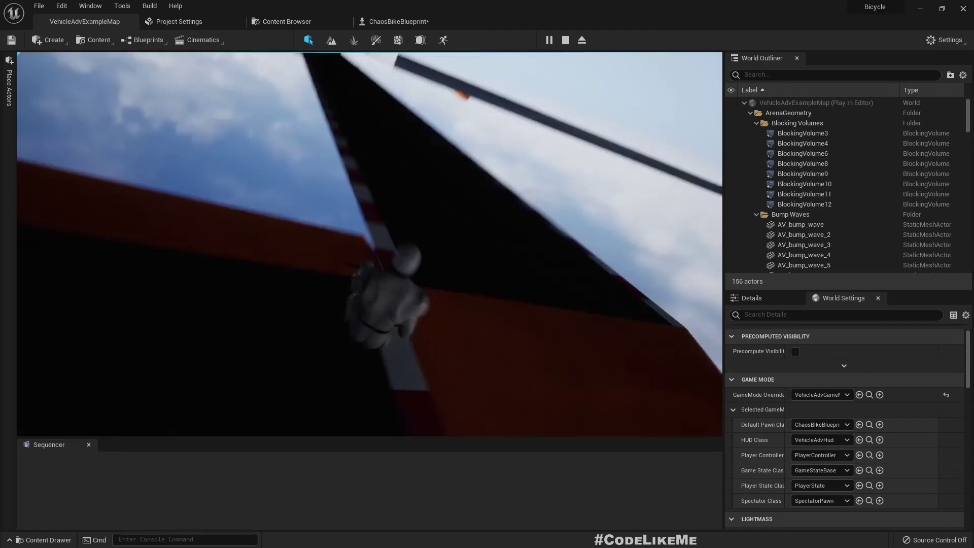
key(w)
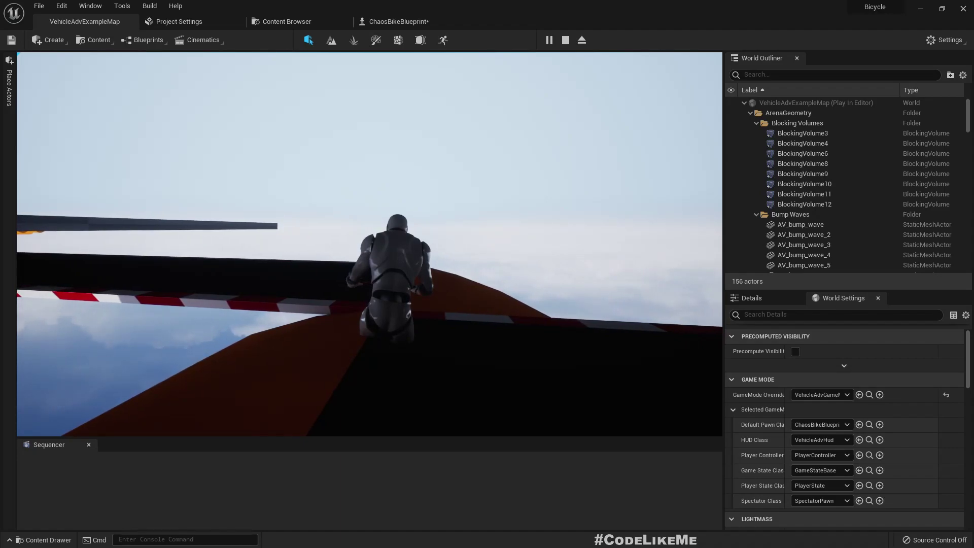
- Eject from the bicycle pawn, inspect the area beneath the track with the free camera, and end the play session
key(shift+F1)
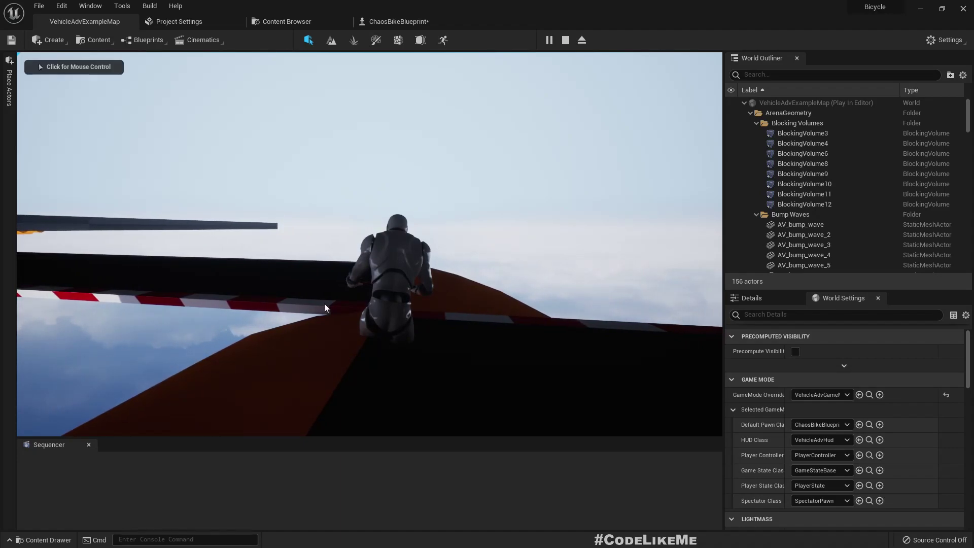
click(582, 40)
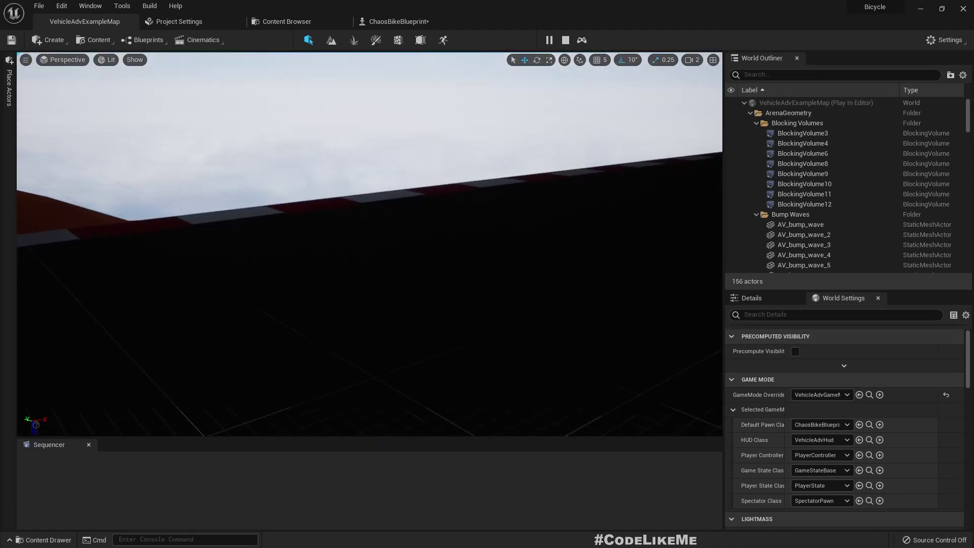
right_drag(369, 244, 324, 167)
right_drag(625, 140, 630, 147)
right_drag(559, 182, 565, 179)
right_drag(391, 335, 391, 335)
key(Escape)
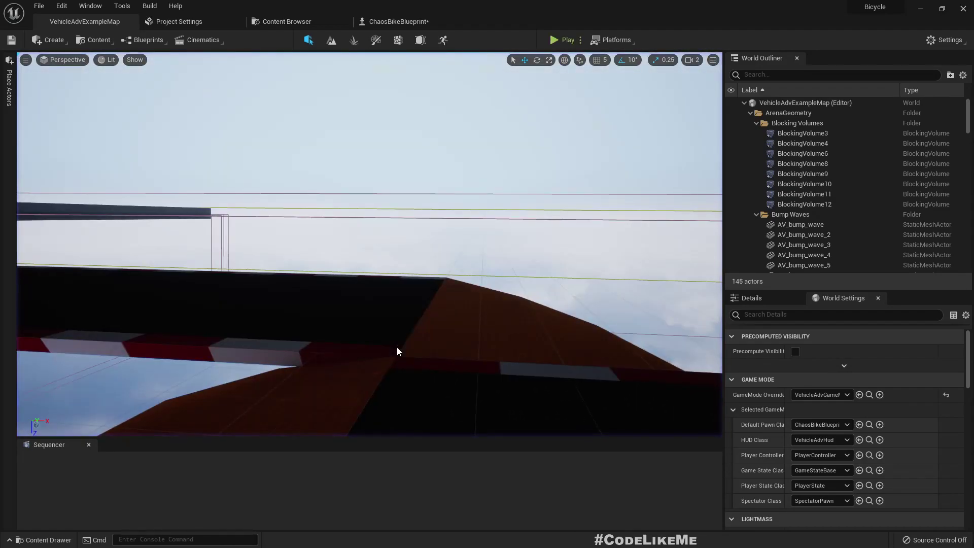
key(F11)
key(F11)
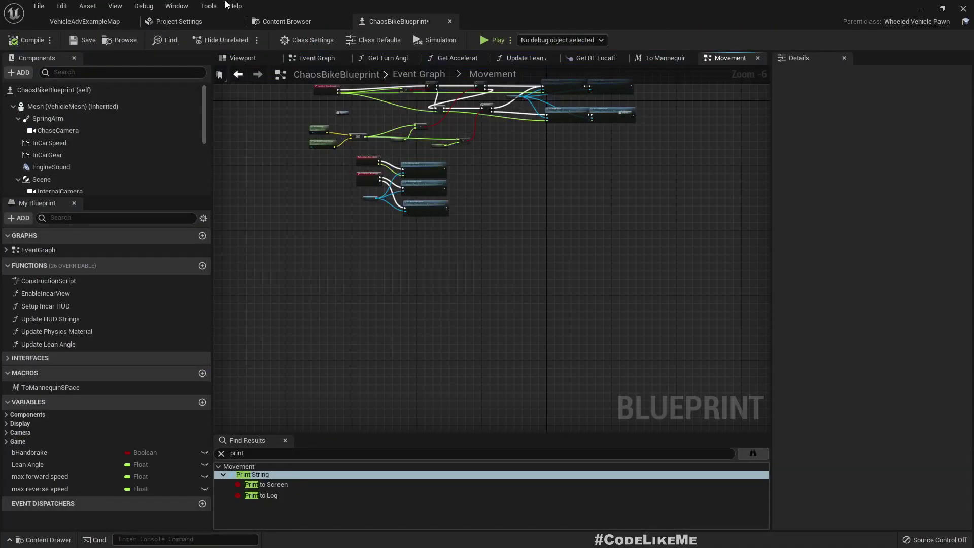
- Open the project's input settings and expand the ResetCar action mapping to check its key bindings
click(182, 19)
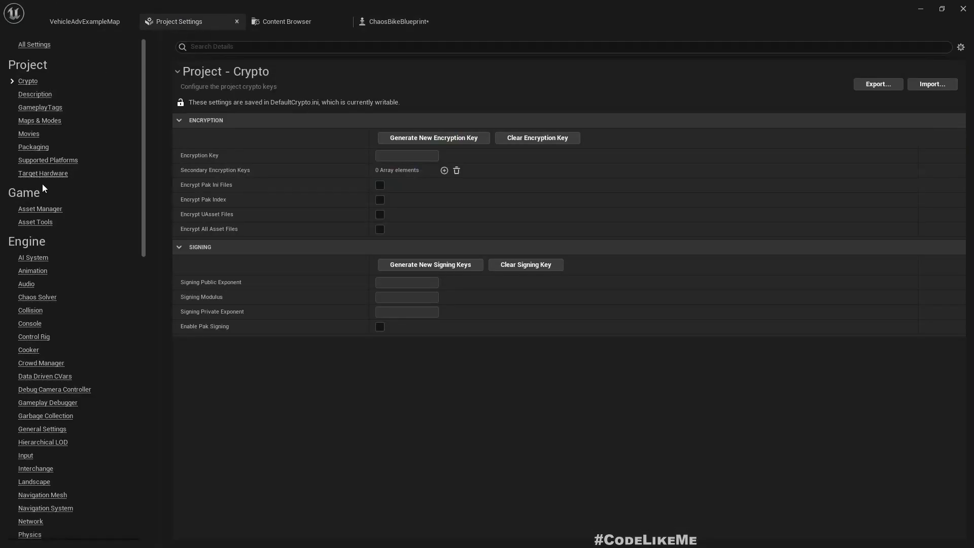
click(22, 455)
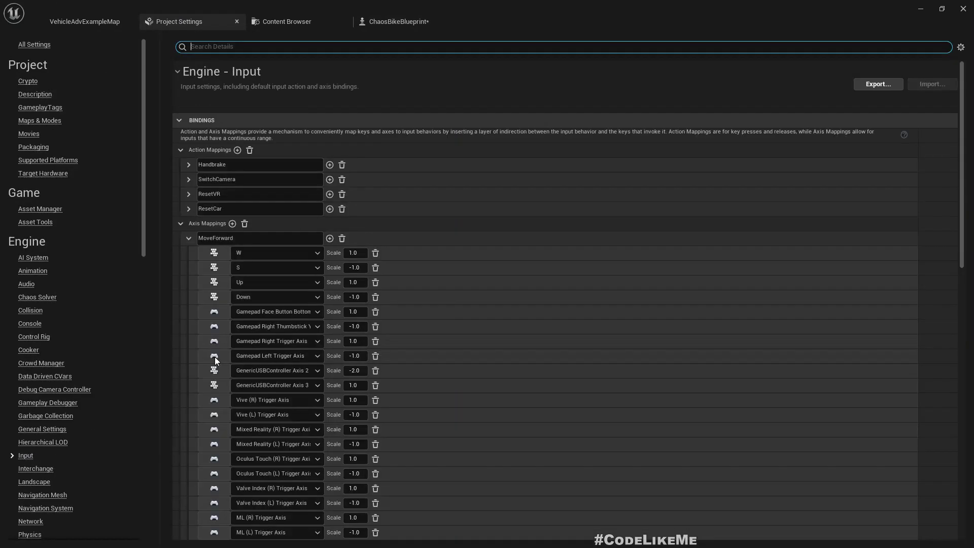
click(190, 210)
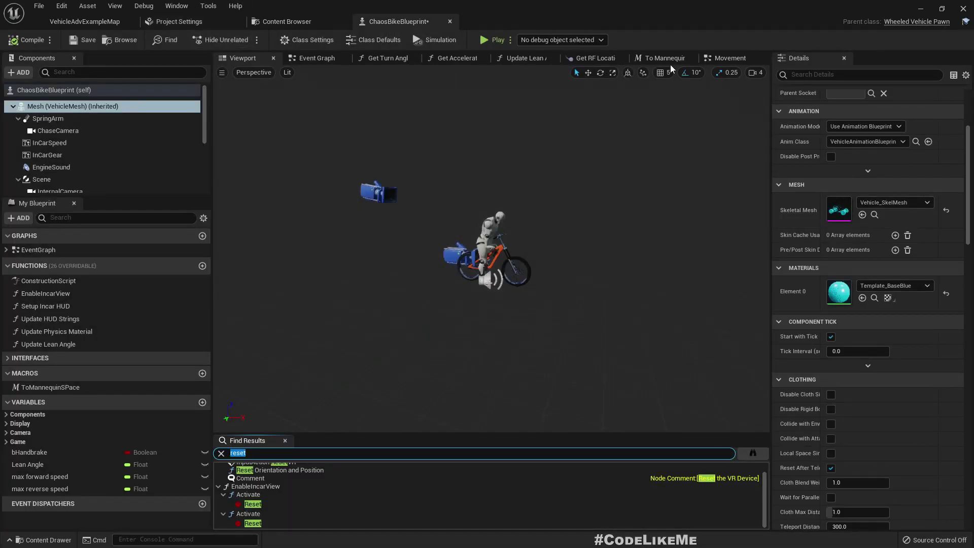
- Examine the bicycle blueprint's event graph for existing reset logic and free space, and clear the find text
click(315, 59)
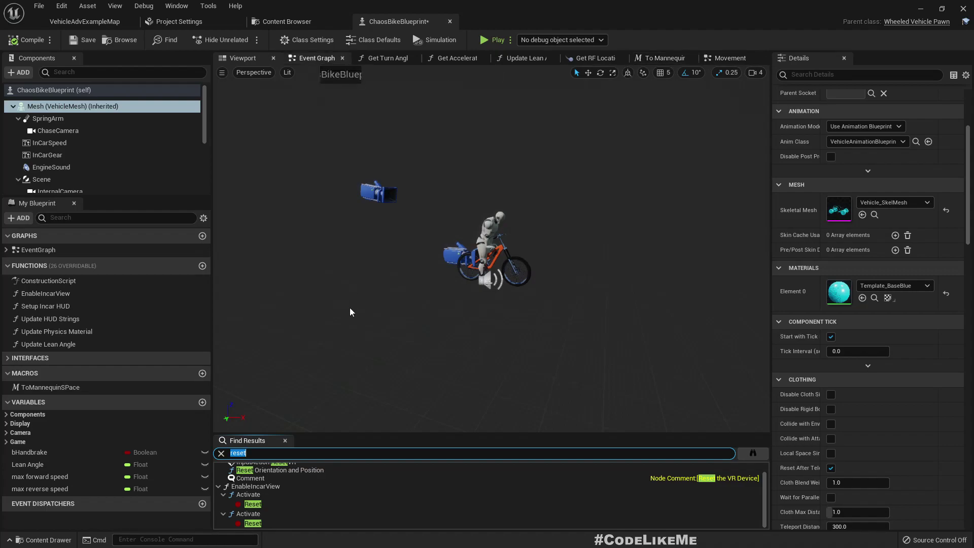
scroll(348, 273, up, 1)
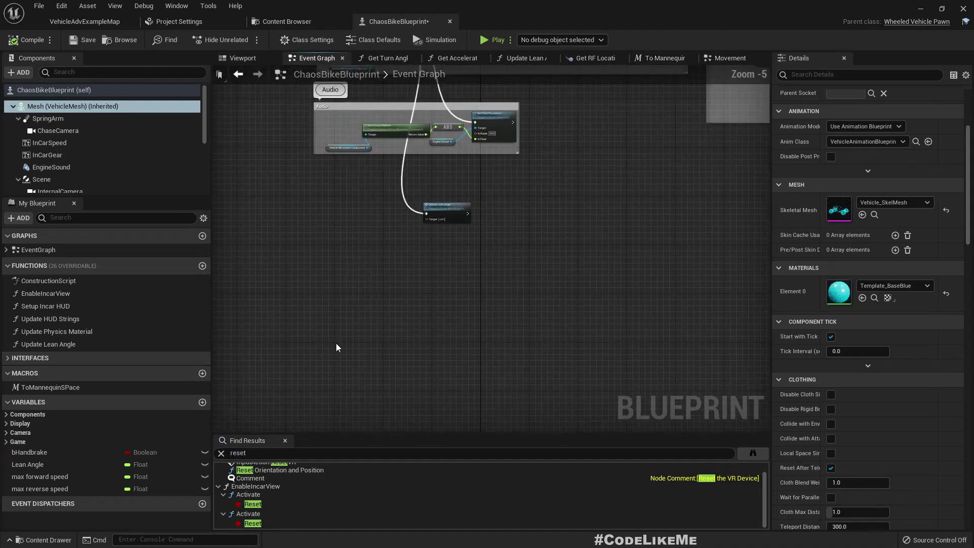
click(271, 450)
right_drag(374, 266, 364, 547)
right_drag(408, 179, 460, 256)
scroll(369, 227, up, 4)
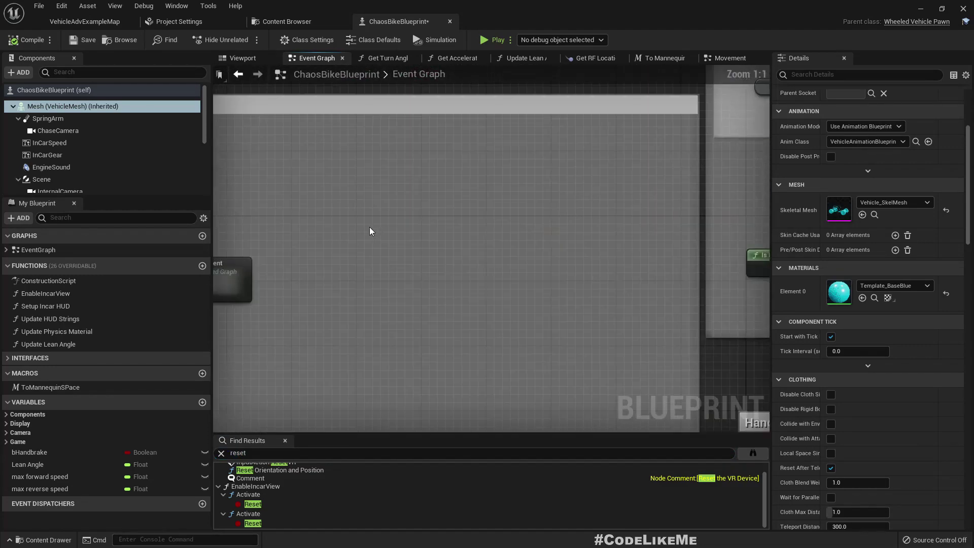
scroll(370, 229, down, 3)
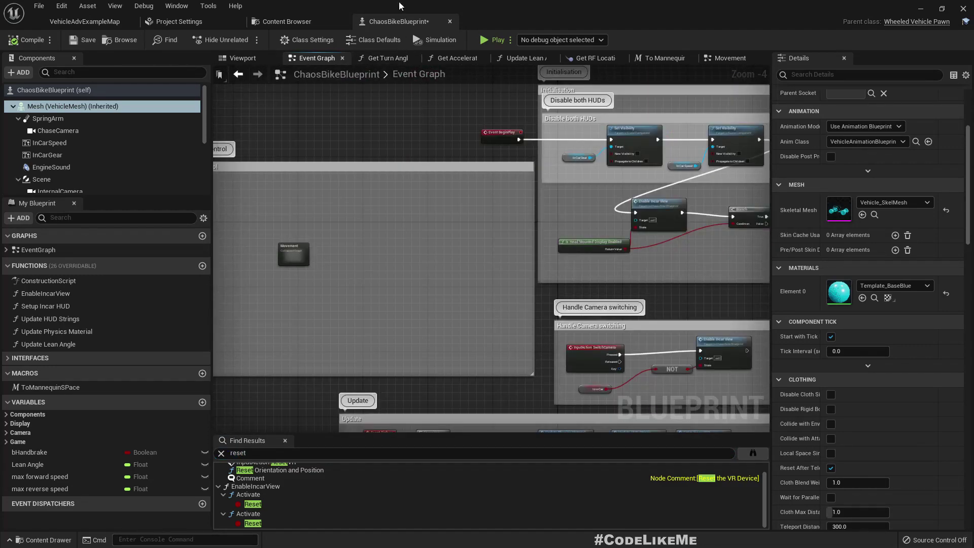
right_drag(370, 286, 437, 60)
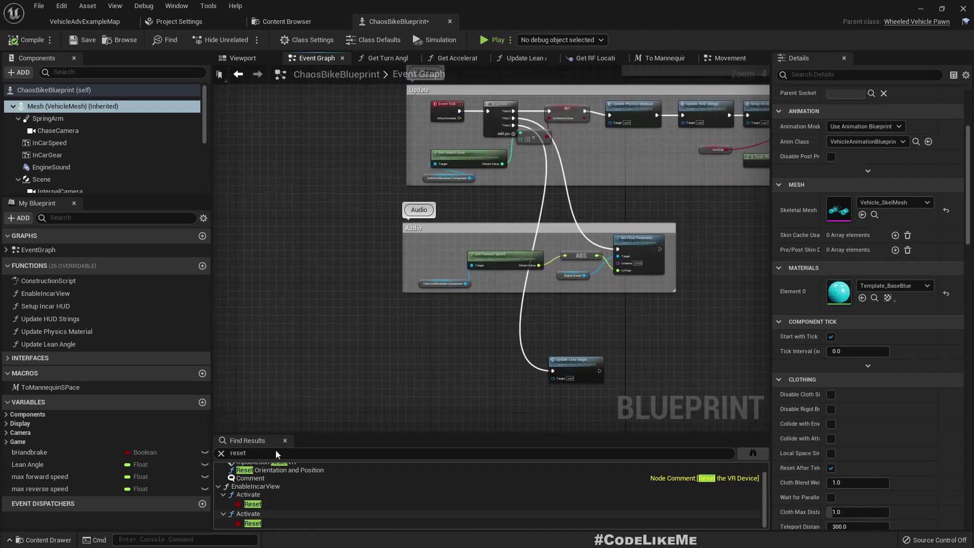
click(222, 453)
right_drag(430, 376, 378, 232)
scroll(380, 254, up, 2)
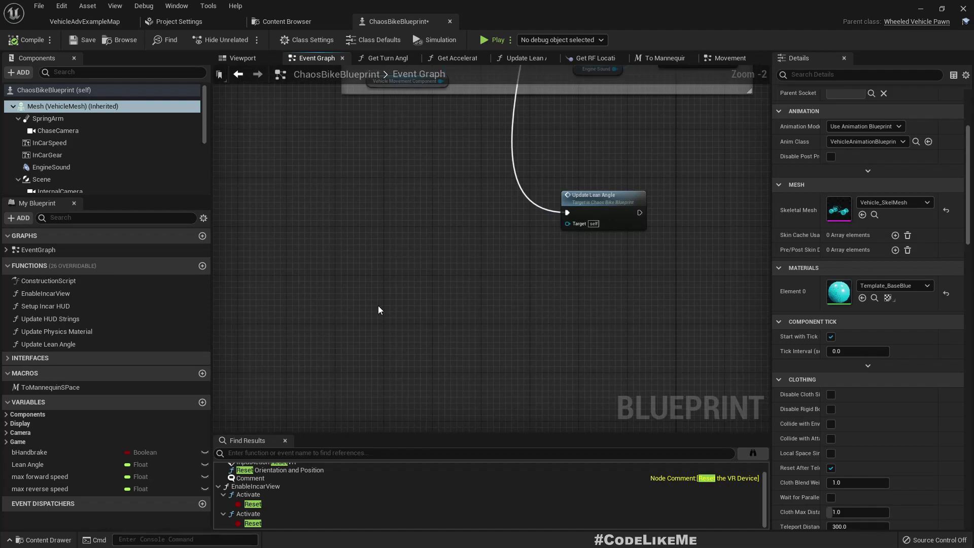
scroll(379, 307, down, 3)
right_drag(385, 306, 372, 383)
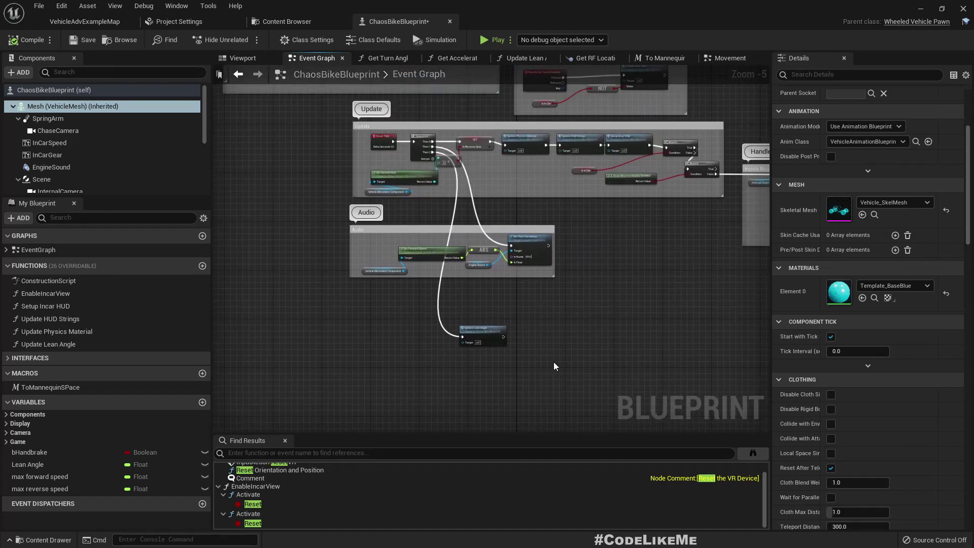
- Reposition the Update Lean Angle node slightly and wrap it in a comment titled "Lean angle"
click(498, 325)
click(438, 325)
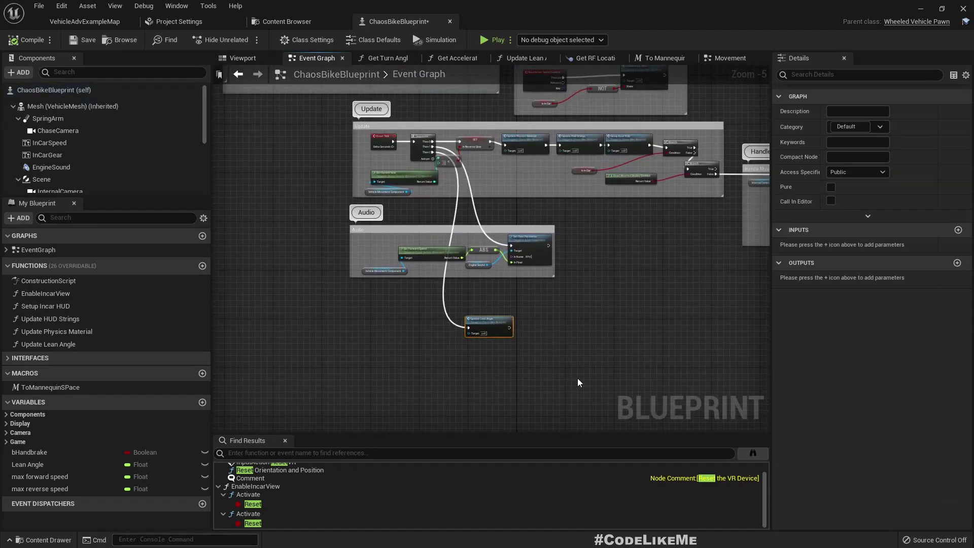
key(c)
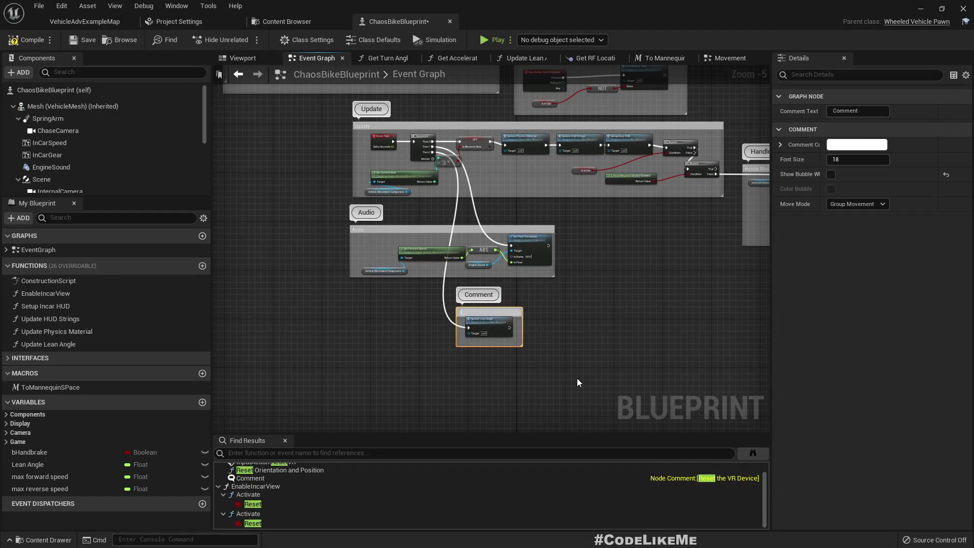
text(Lean angle)
key(Return)
- Add the ResetCar input action event in the empty area of the event graph below the Lean angle comment
right_drag(556, 379, 566, 287)
scroll(398, 305, up, 2)
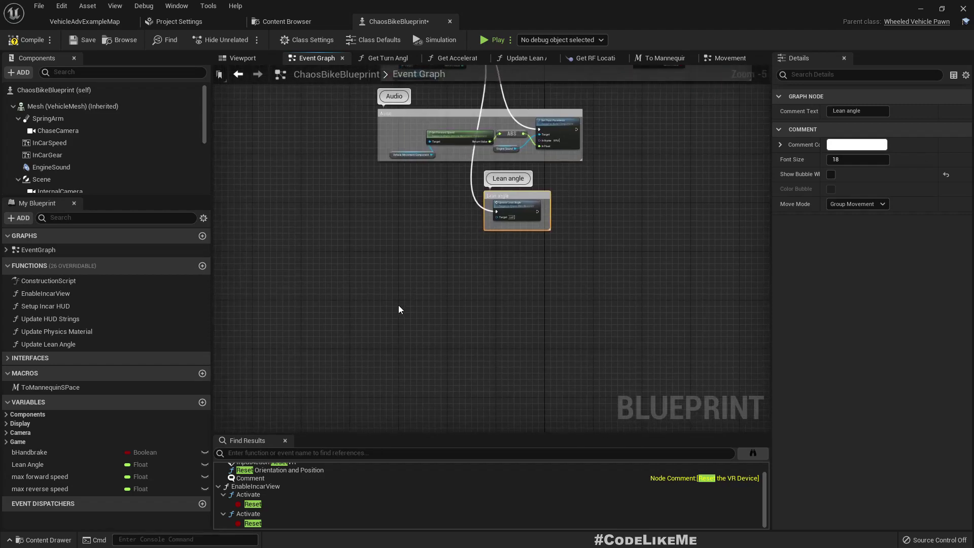
right_click(400, 304)
text(reset car)
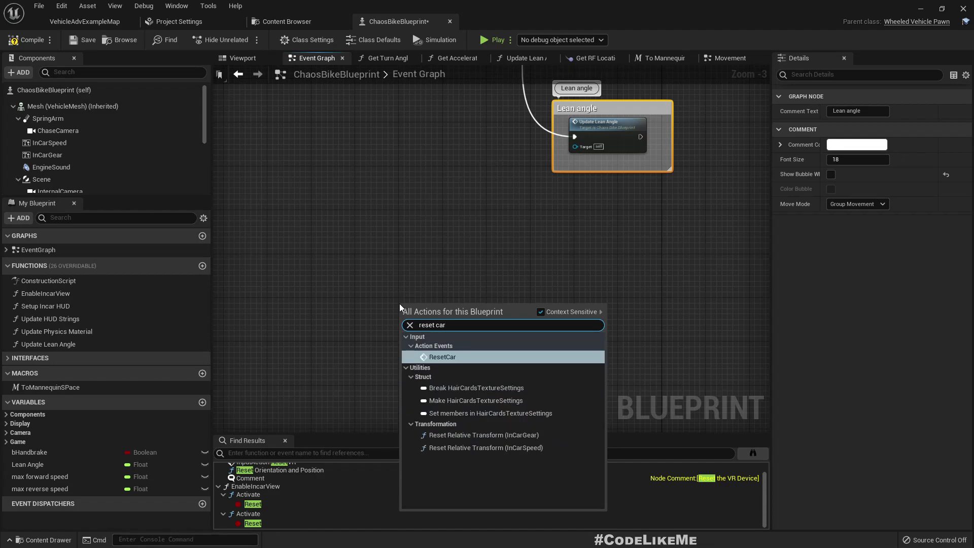
key(Return)
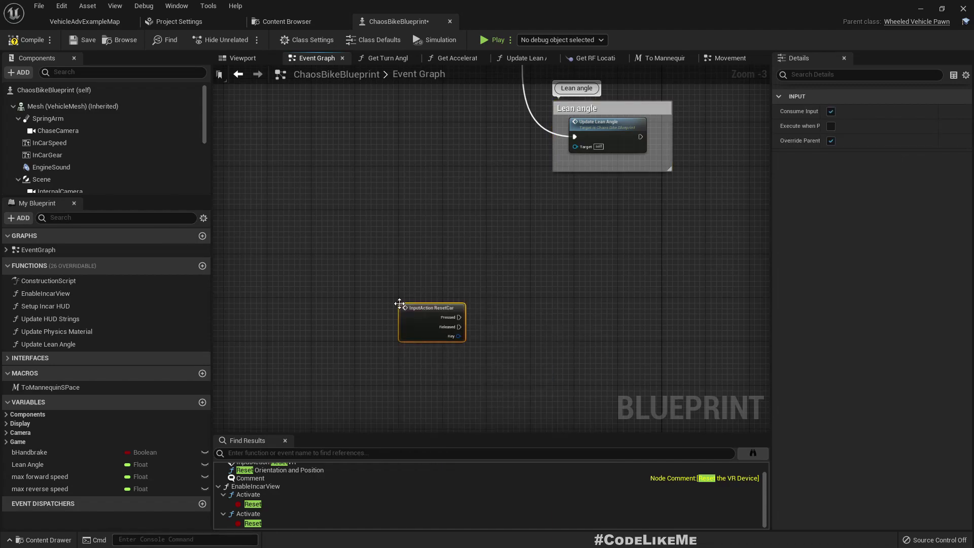
drag(434, 320, 391, 313)
right_drag(474, 312, 454, 276)
scroll(375, 304, up, 3)
drag(362, 263, 378, 270)
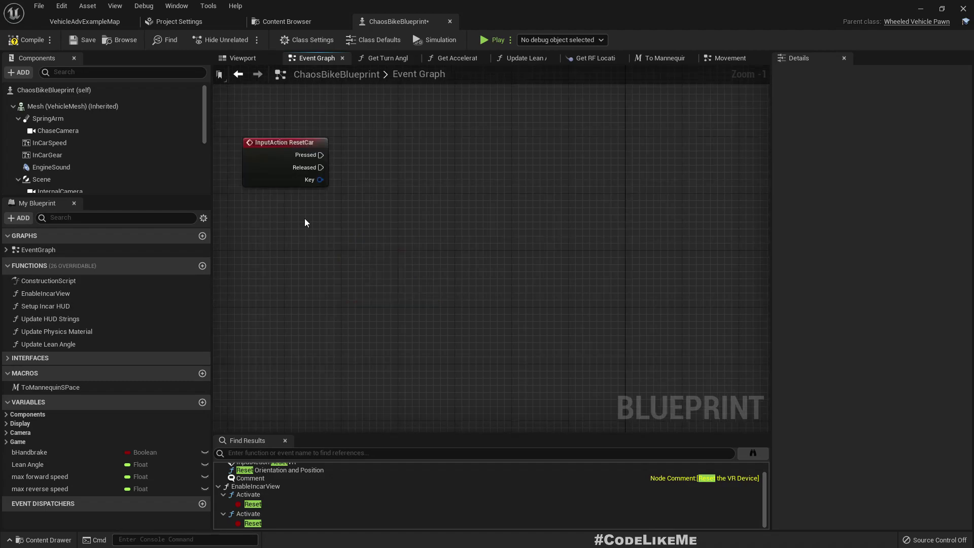
- Add a Teleport node executed from the ResetCar event's Pressed output and align it with the event
drag(320, 155, 483, 157)
text(telepo)
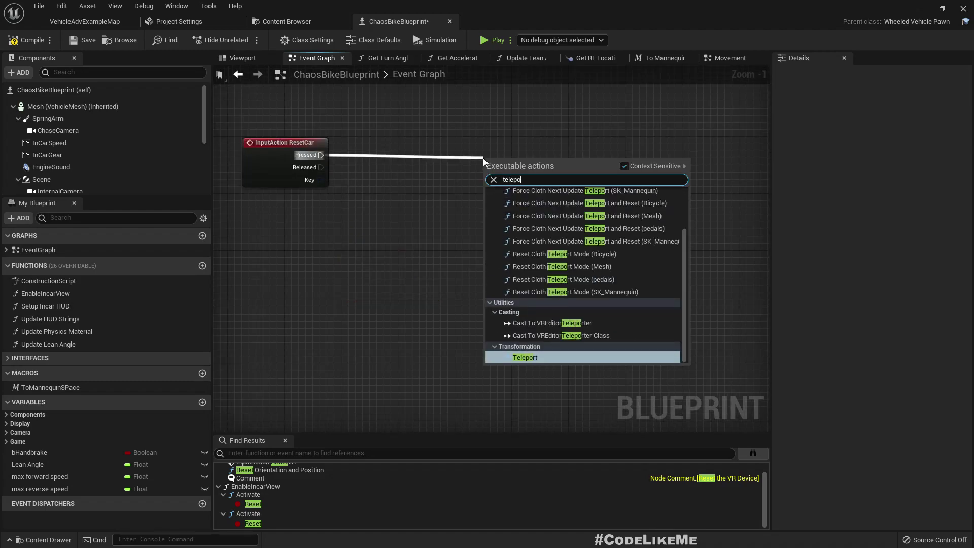
key(Return)
drag(544, 188, 550, 162)
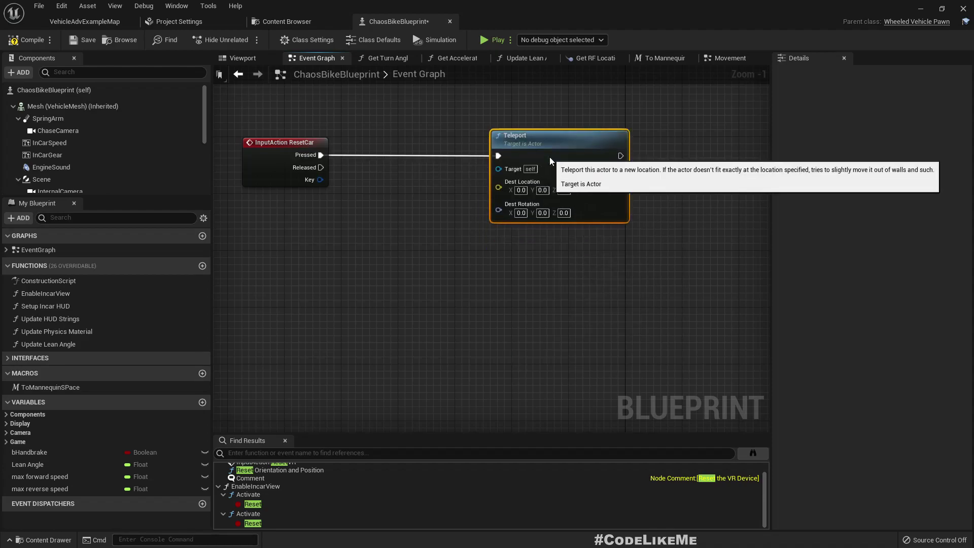
- Add a GetActorLocation node below the ResetCar event
right_drag(374, 240, 455, 234)
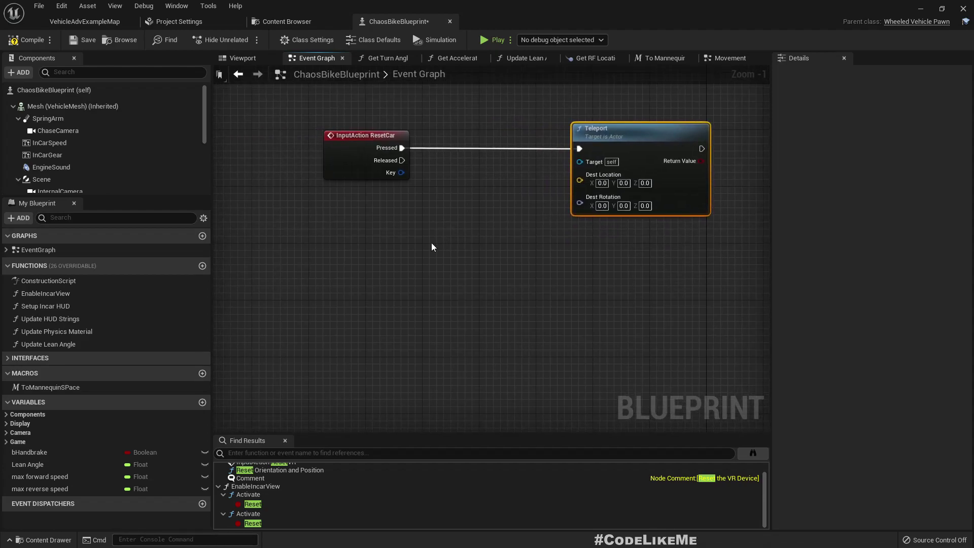
right_click(327, 249)
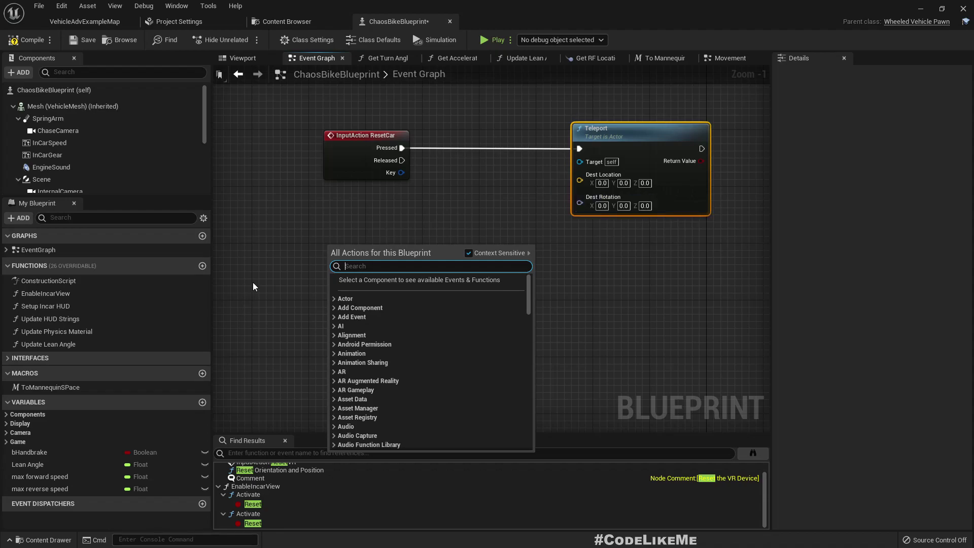
text(get acot lo)
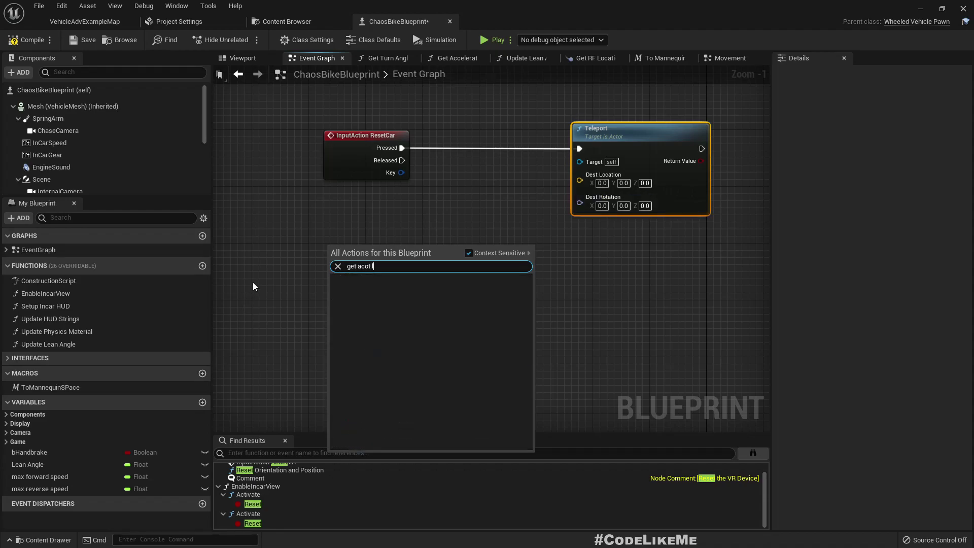
key(BackSpace)
key(BackSpace)
key(BackSpace)
key(BackSpace)
text(to)
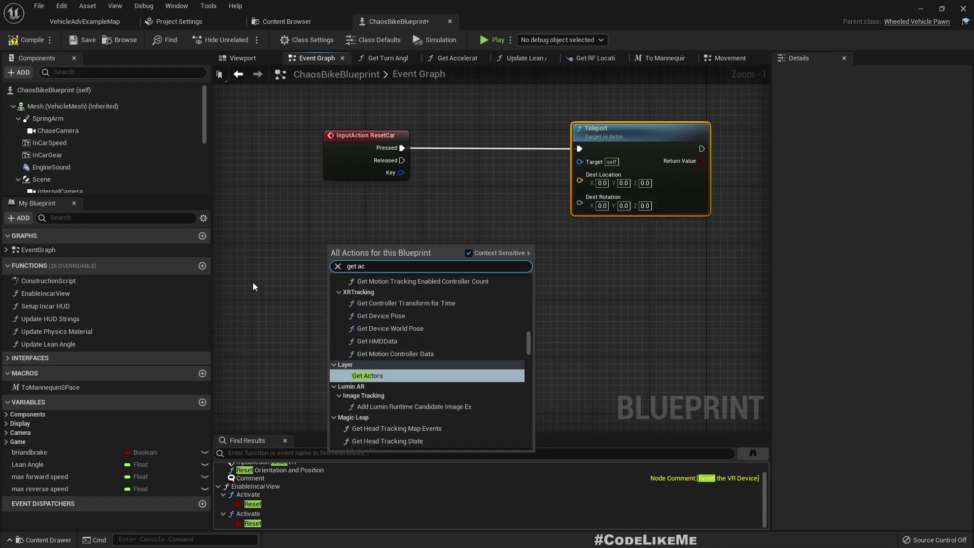
text(r location)
key(Return)
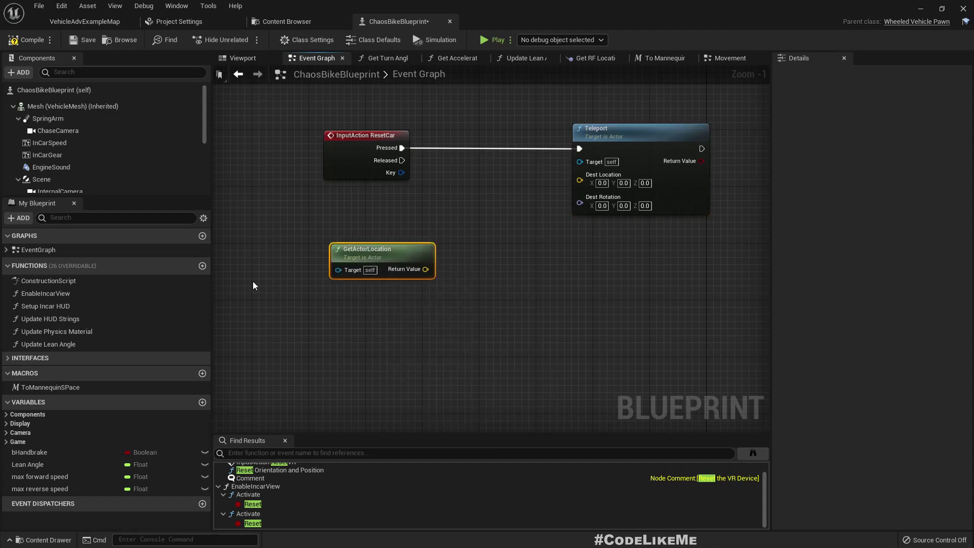
- Add a vector addition node to the actor location's return value, with a Z offset of 200
drag(424, 269, 468, 273)
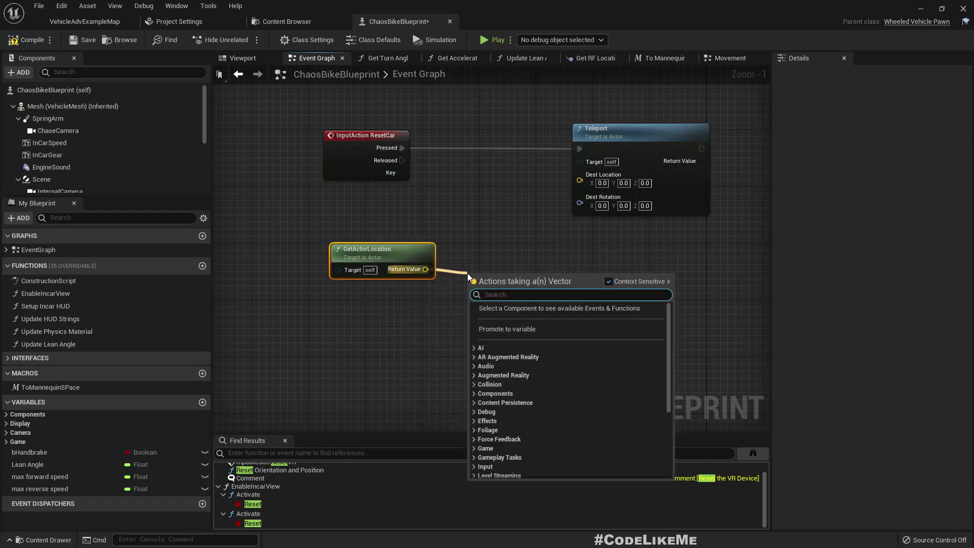
text(+)
key(Return)
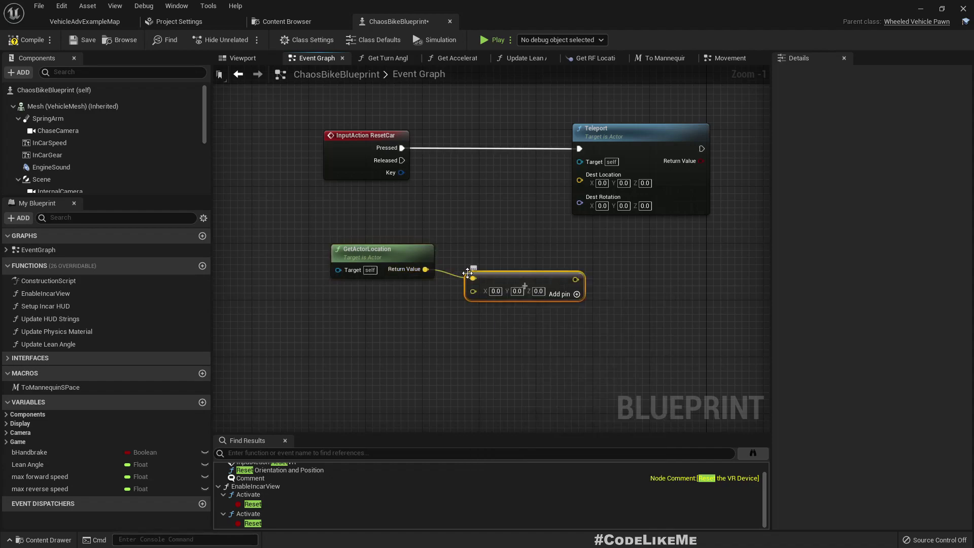
click(538, 291)
text(200)
key(Return)
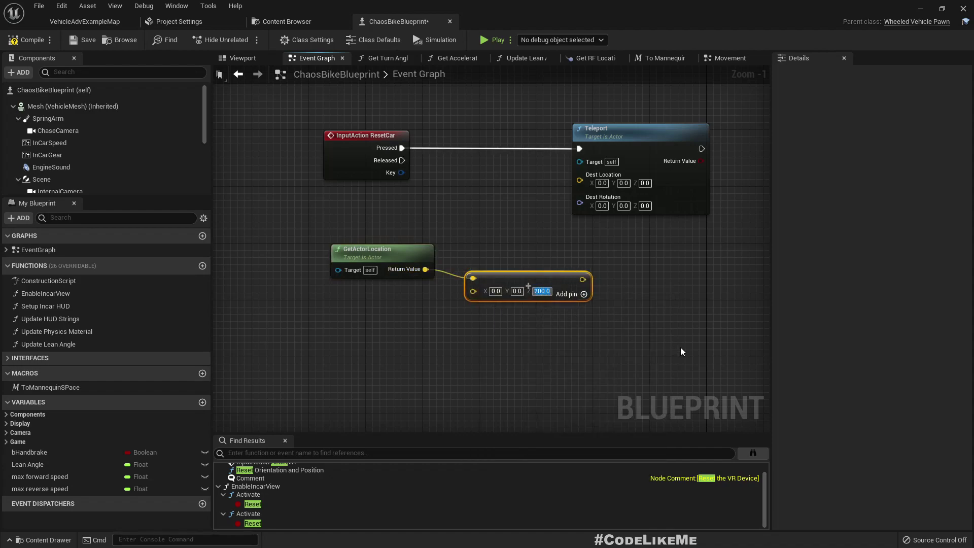
- Rearrange the location and addition nodes, and connect the sum to the Teleport node's Dest Location
drag(521, 279, 514, 270)
drag(363, 215, 467, 267)
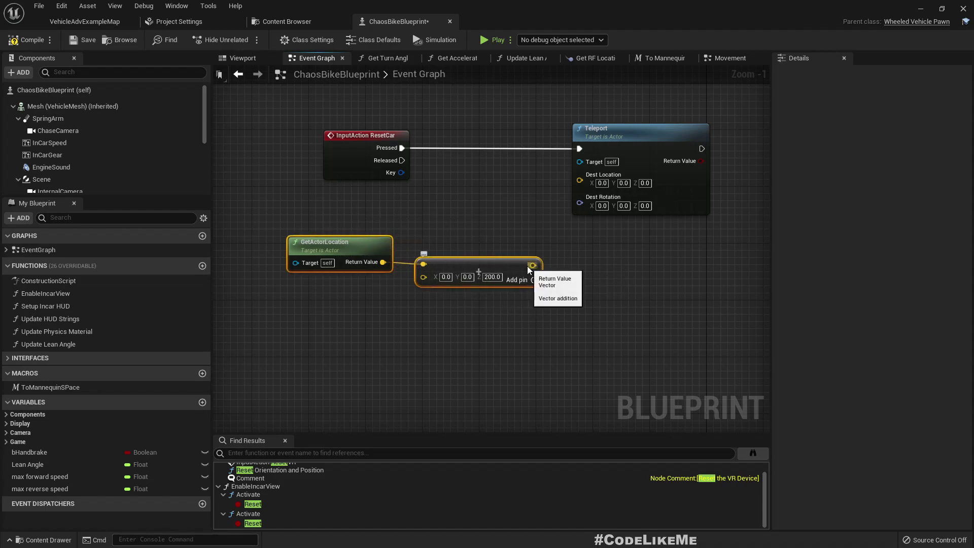
drag(530, 264, 580, 179)
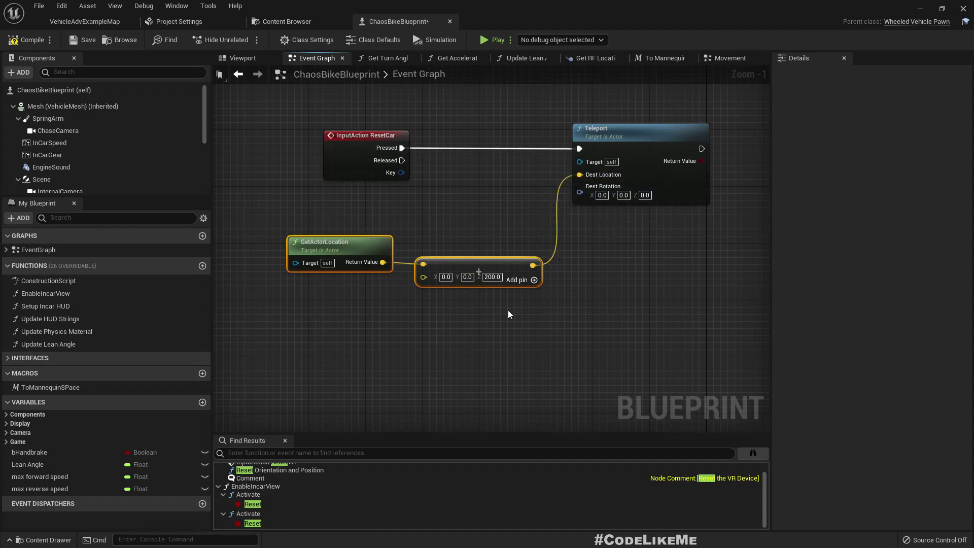
- Add a GetActorRotation node below the GetActorLocation node
right_click(290, 335)
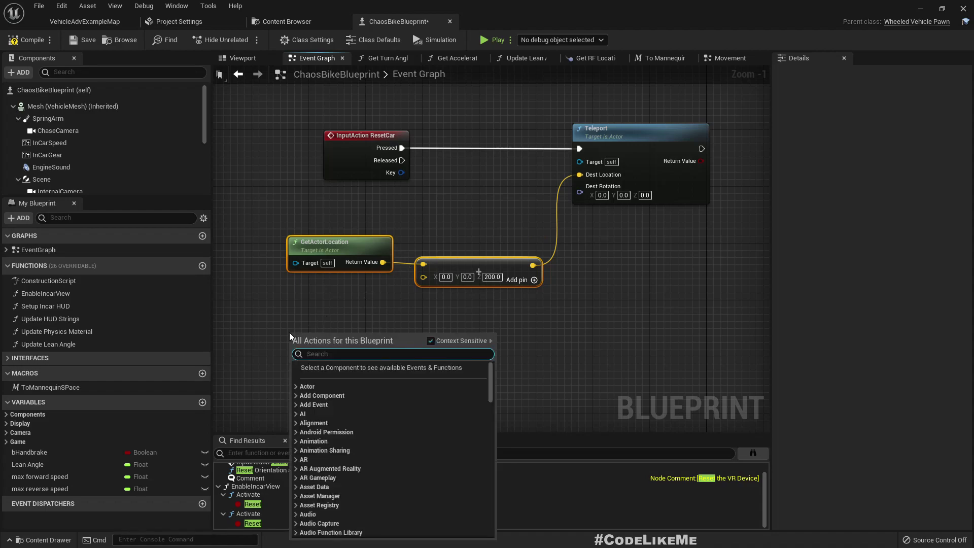
text(get a)
text(ctor rota)
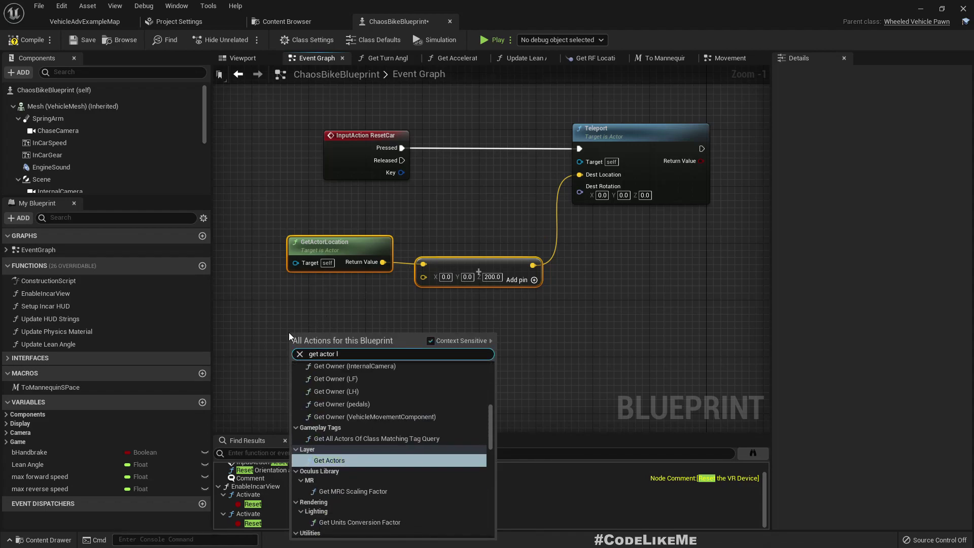
key(Return)
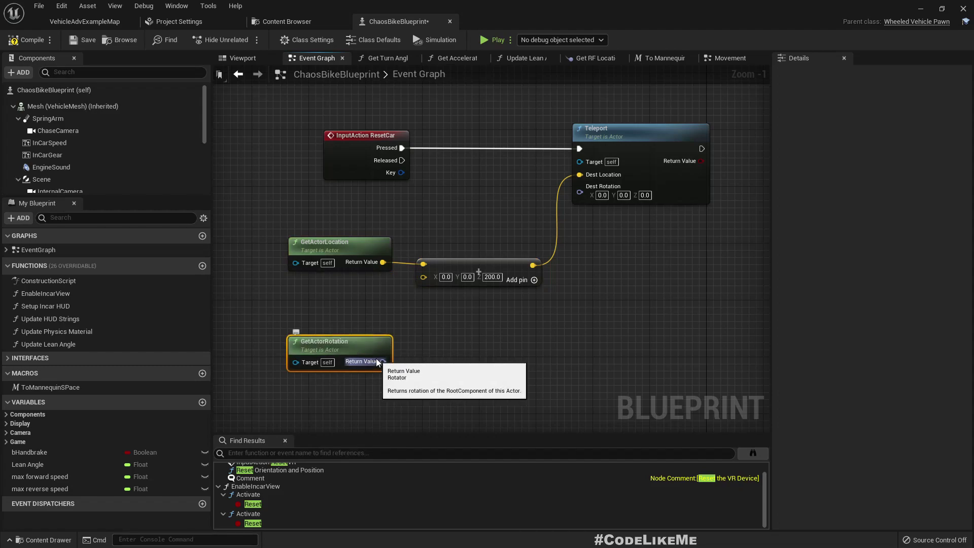
- Split Teleport's Dest Rotation and GetActorRotation's return value into components, and connect the yaw output to Dest Rotation Z (Yaw)
right_click(581, 193)
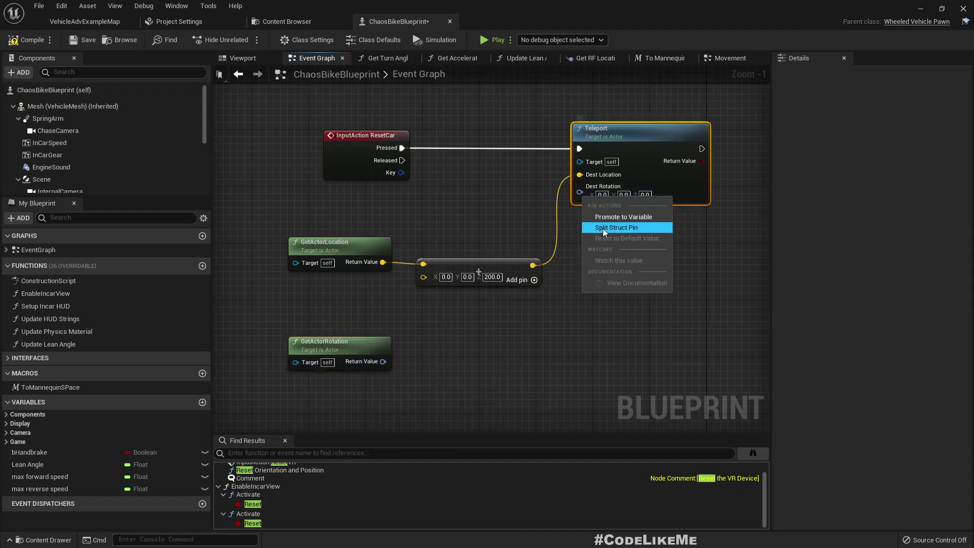
click(603, 228)
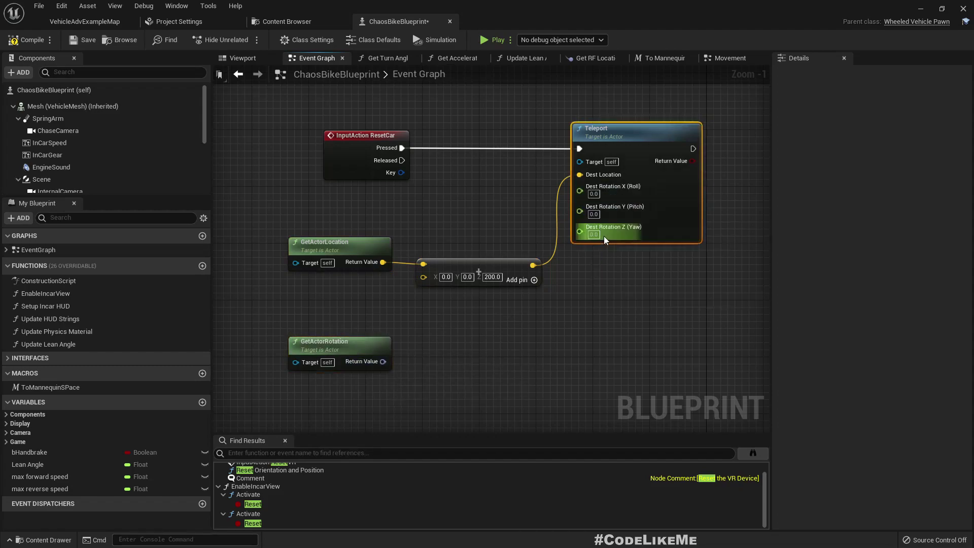
right_click(380, 362)
click(412, 395)
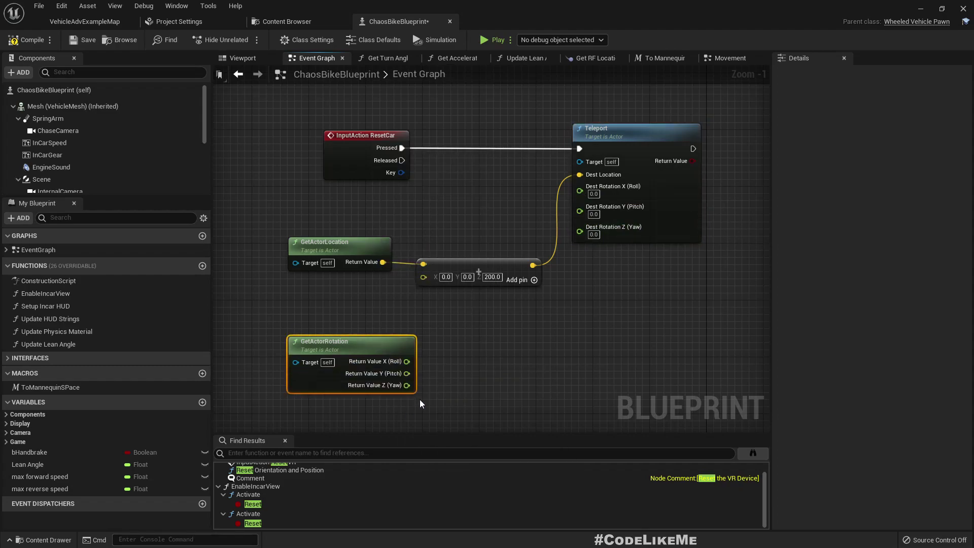
drag(407, 385, 610, 238)
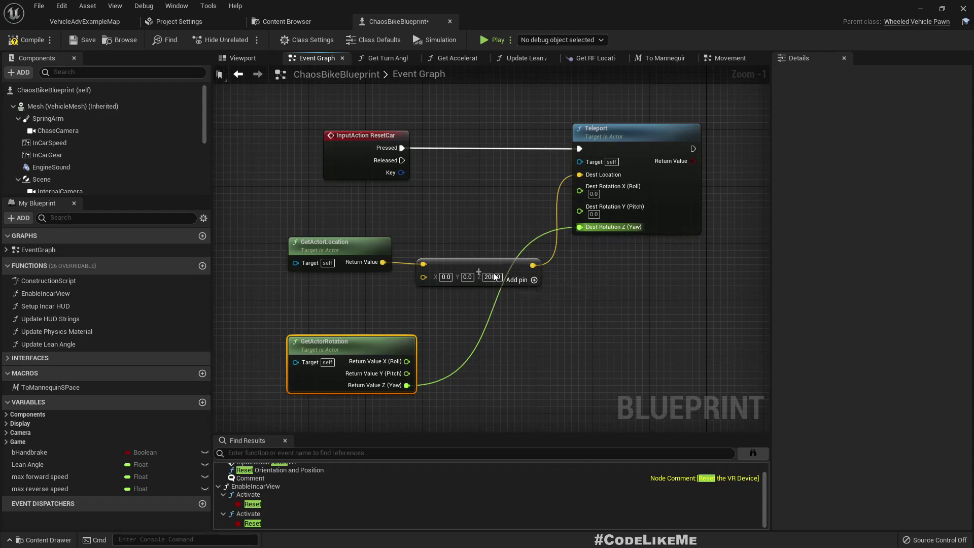
- Move the GetActorRotation node up closer beneath GetActorLocation and compile the bike blueprint
drag(423, 277, 484, 276)
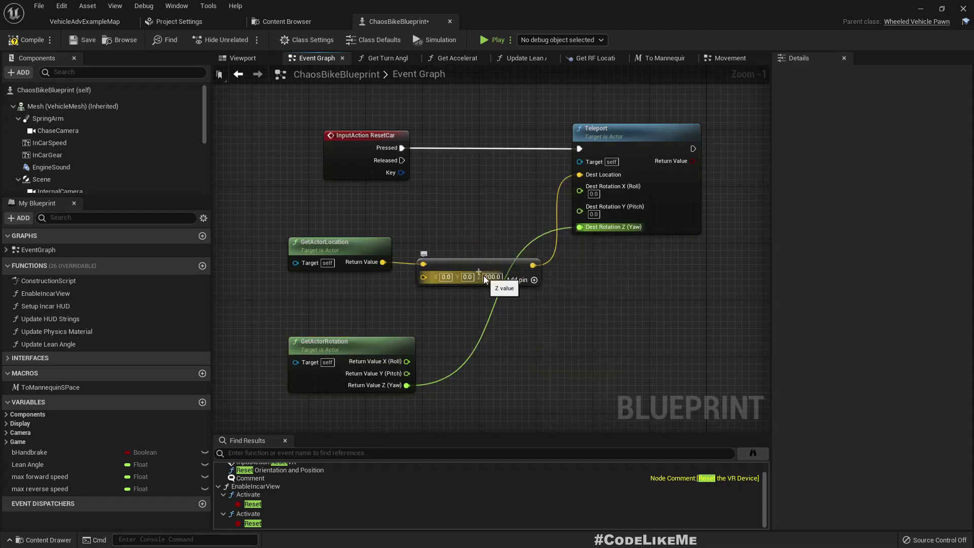
drag(379, 348, 370, 318)
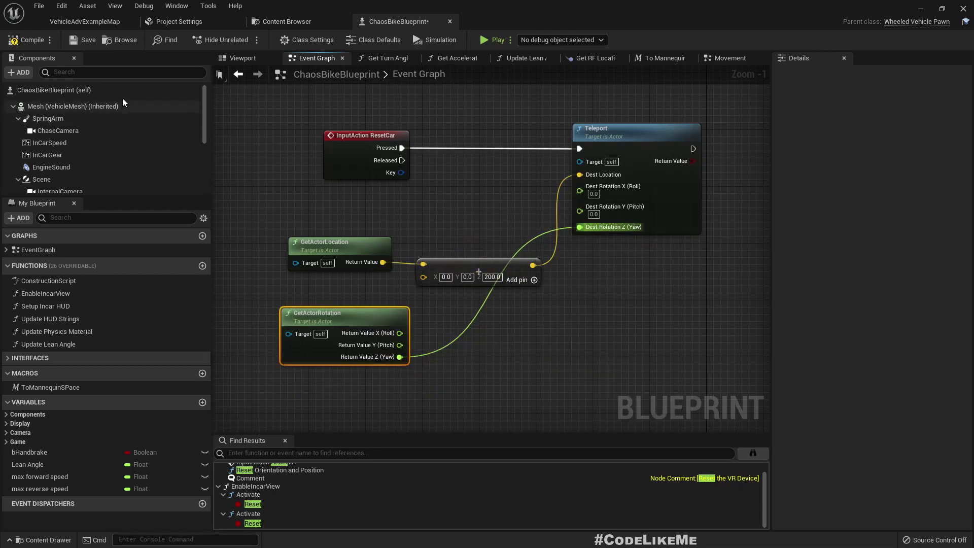
click(20, 45)
- Play-test VehicleAdvExampleMap in full screen, riding the bike across the track to the orange loop
click(78, 21)
mouse_move(452, 214)
right_down()
mouse_move(391, 219)
mouse_move(452, 215)
right_up()
key(F11)
key(alt+p)
click(451, 214)
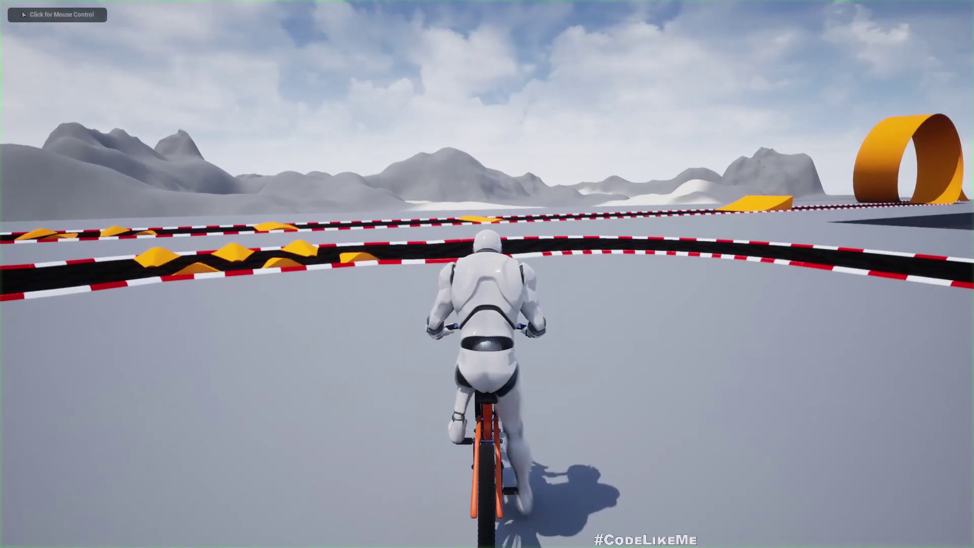
key(w)
key(d)
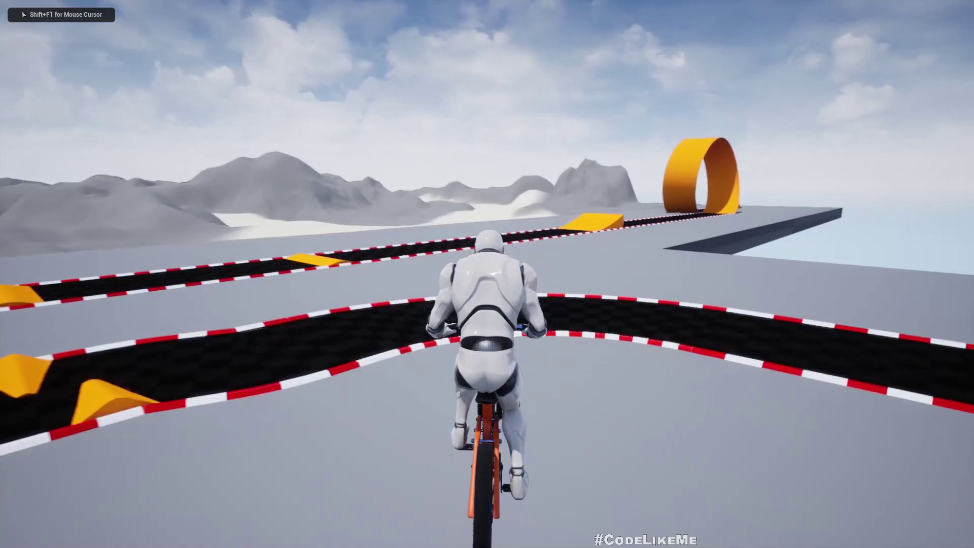
key(w)
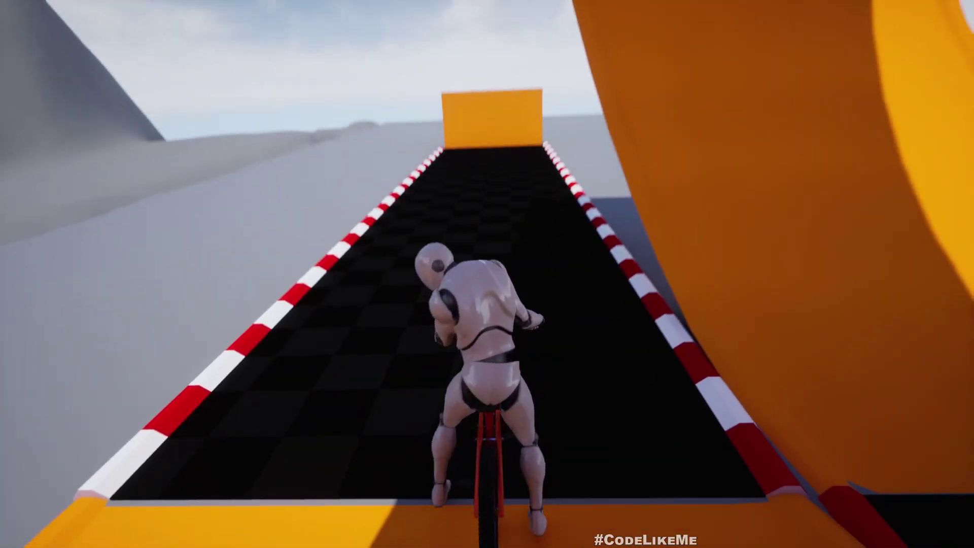
key(w)
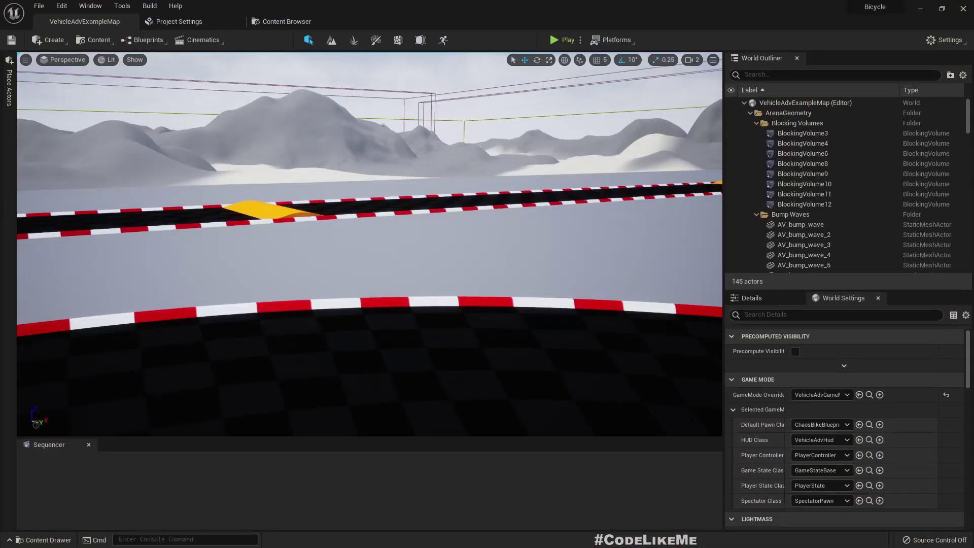
- Play-test the level in the viewport, riding the bike past the ramp to the orange loop, and stop the session there
right_drag(370, 244, 536, 223)
mouse_move(406, 271)
right_down()
mouse_move(451, 287)
mouse_move(399, 287)
right_up()
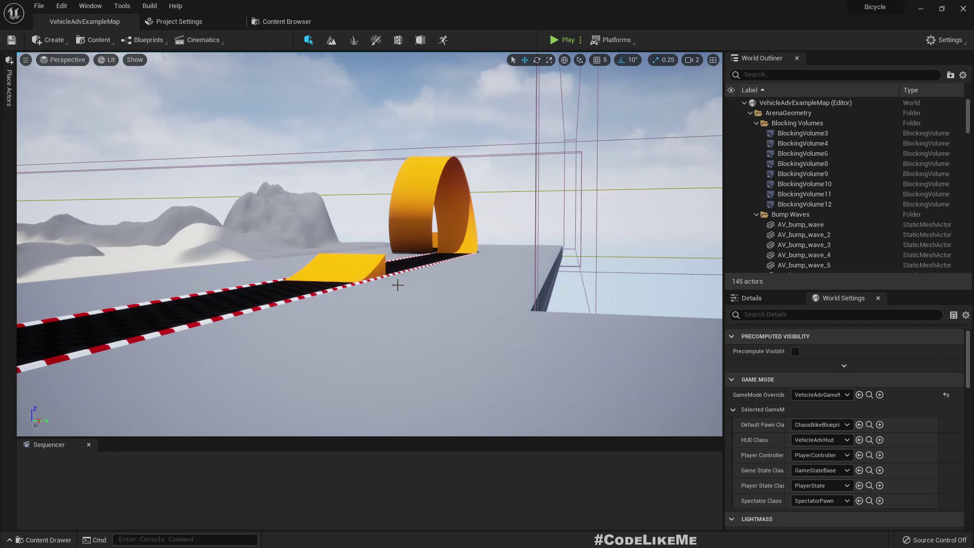
key(alt+p)
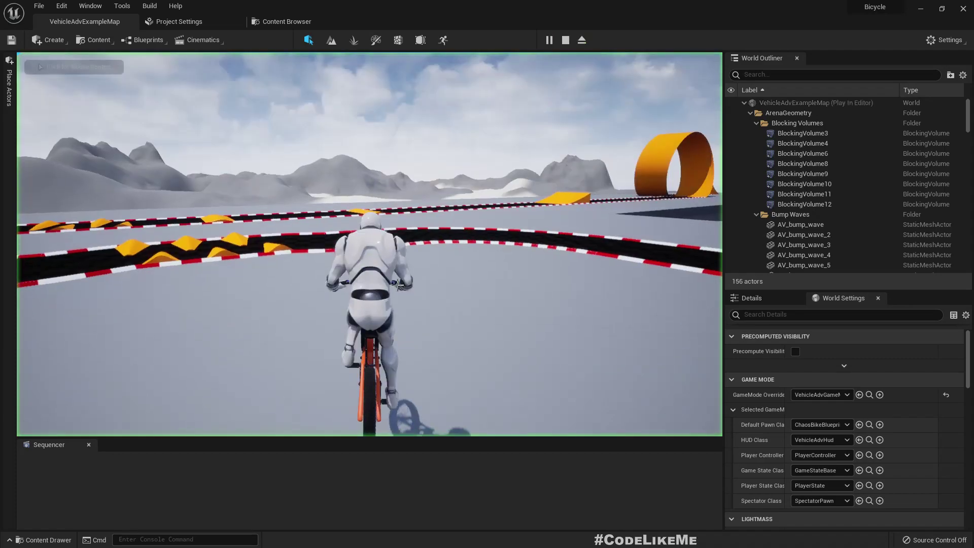
key(w)
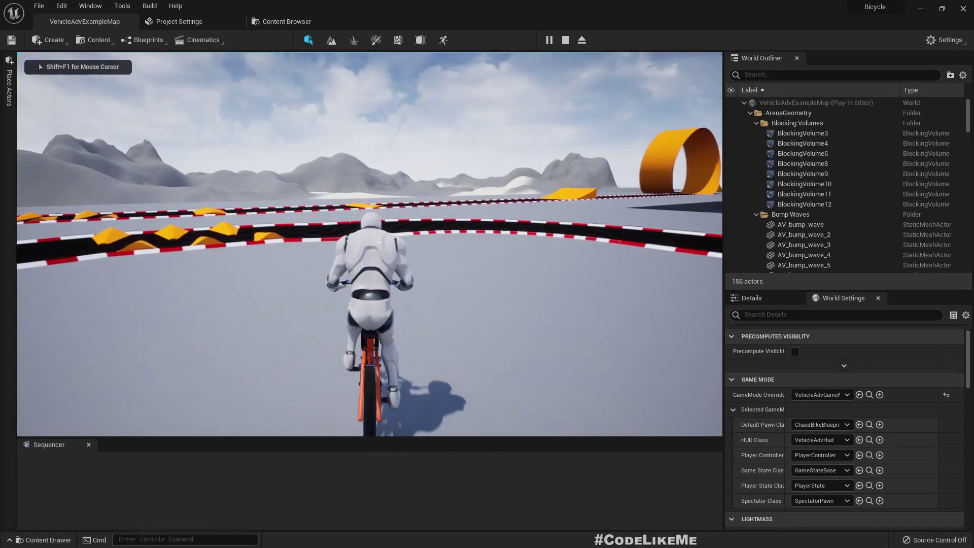
key(d)
key(w)
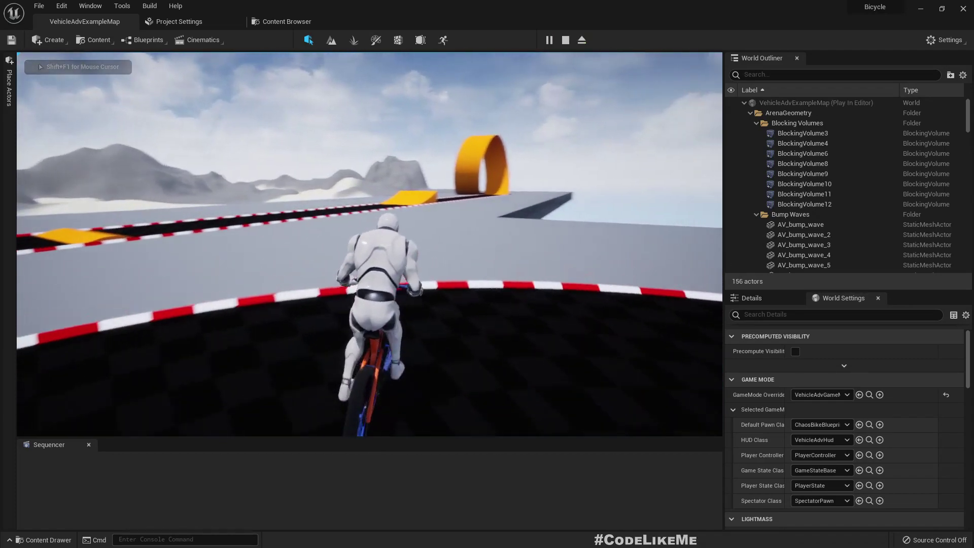
key(w)
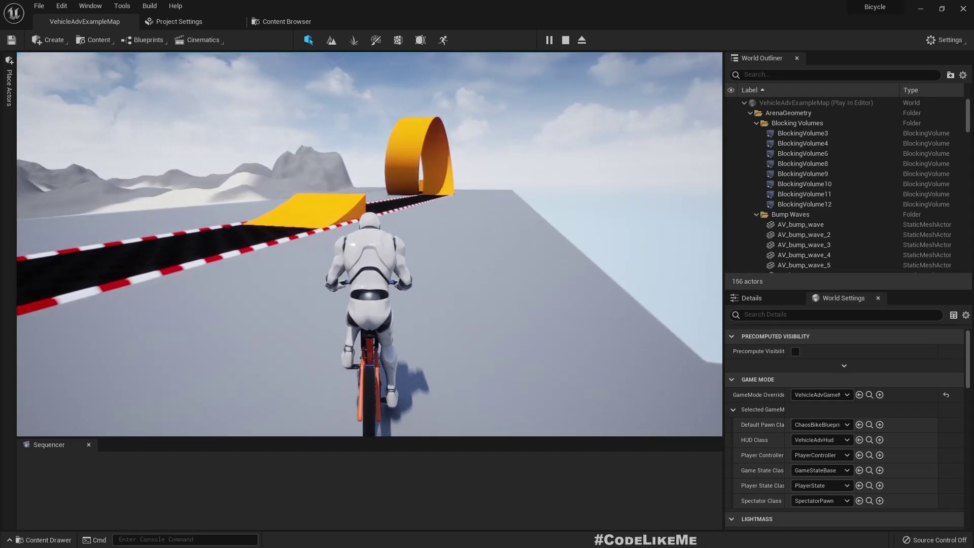
key(d)
key(w)
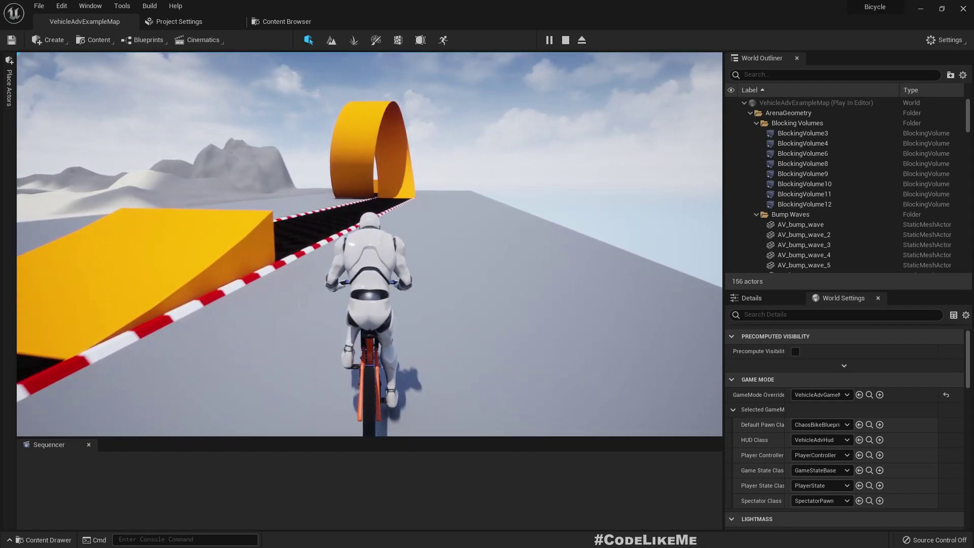
key(w)
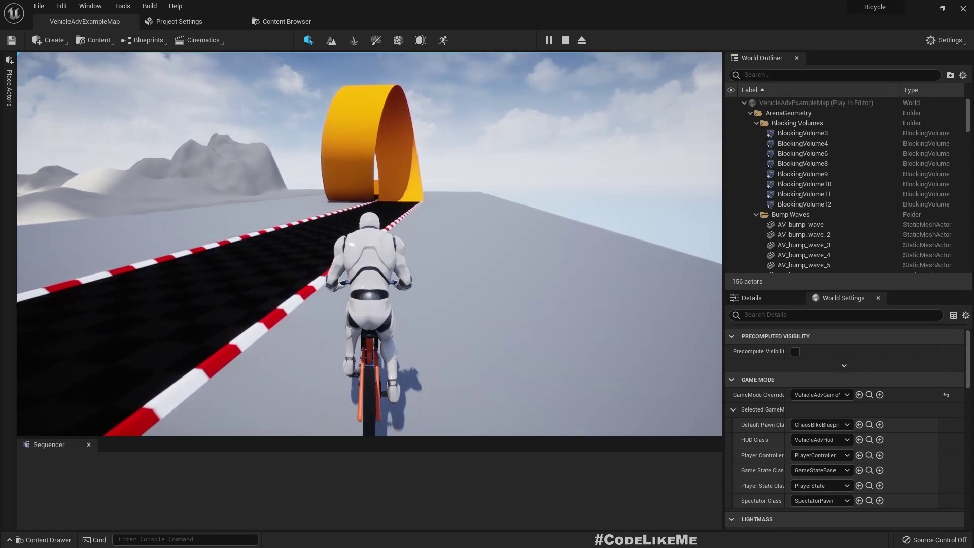
key(d)
key(a)
key(w)
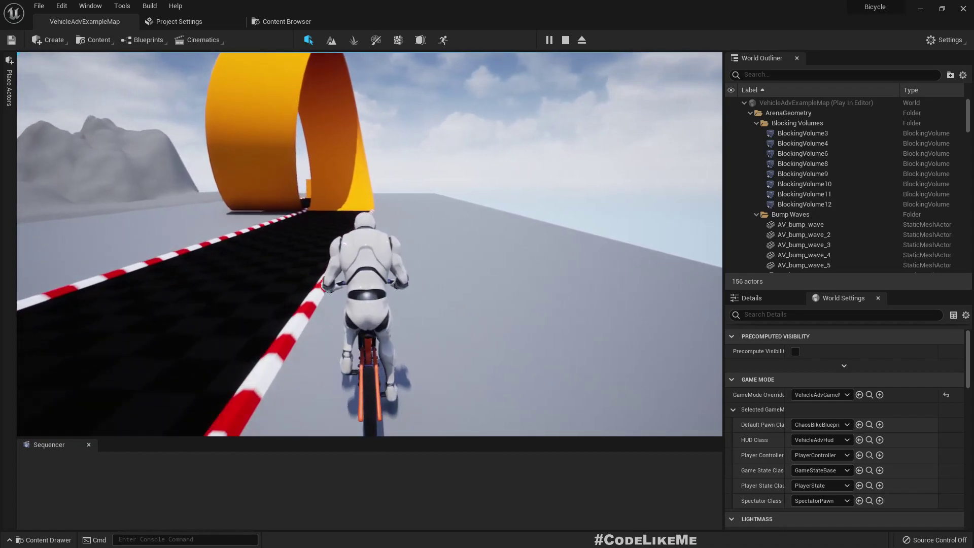
key(w)
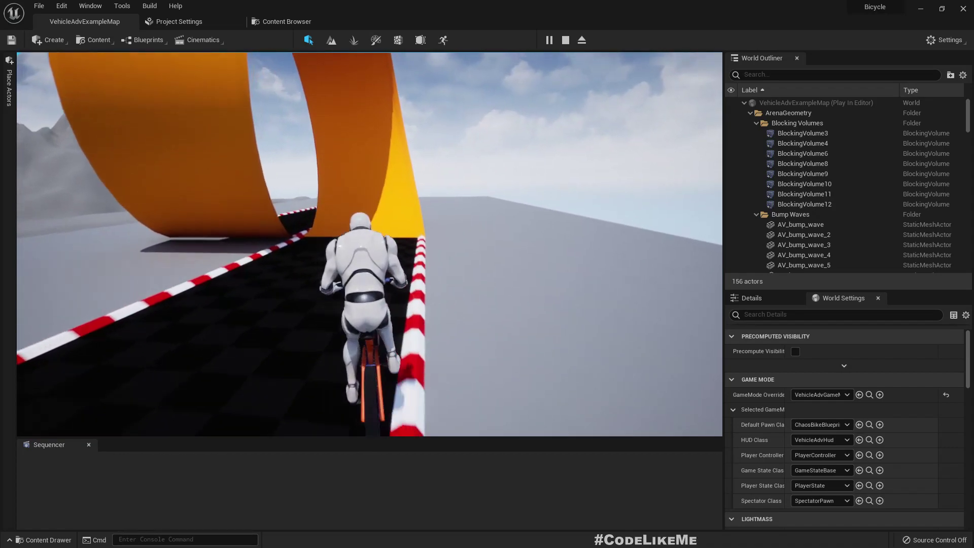
key(Escape)
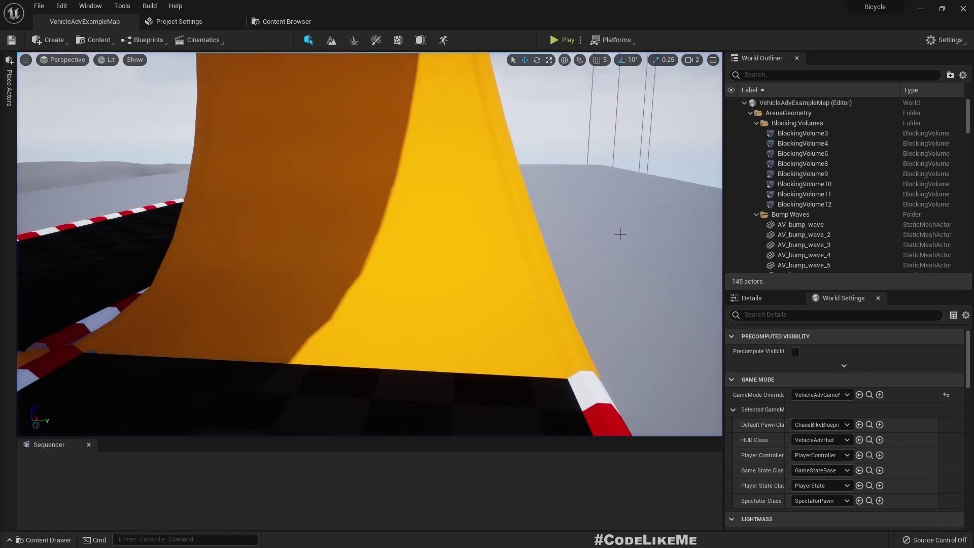
- Examine the orange loop's inner surface and the track around it in the level viewport
right_drag(619, 223, 467, 111)
key(d)
right_drag(625, 142, 667, 300)
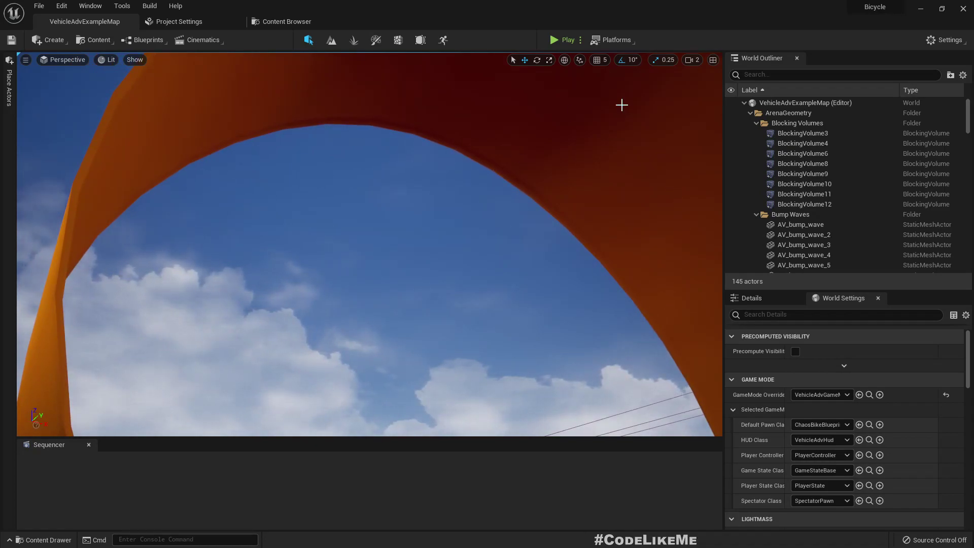
right_drag(486, 228, 297, 257)
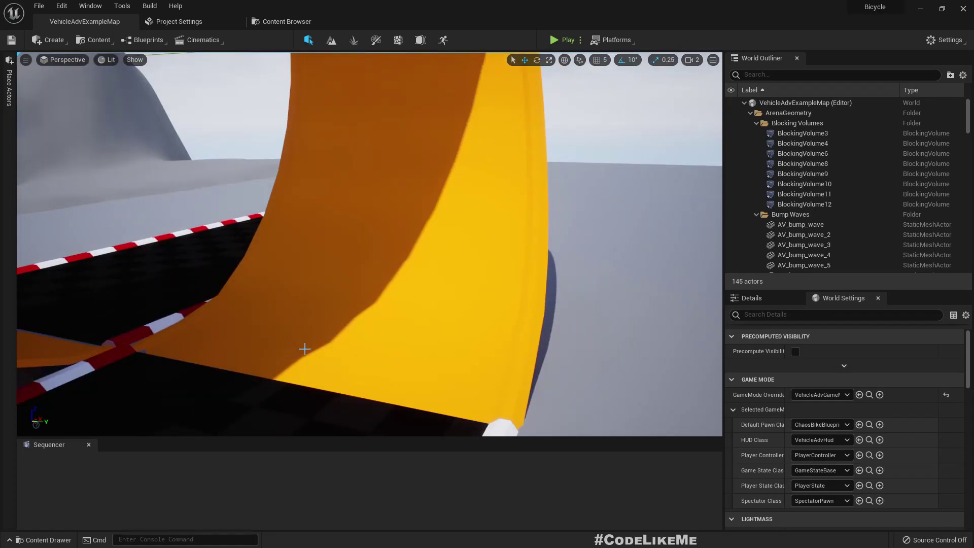
right_drag(369, 244, 254, 142)
right_drag(369, 241, 372, 240)
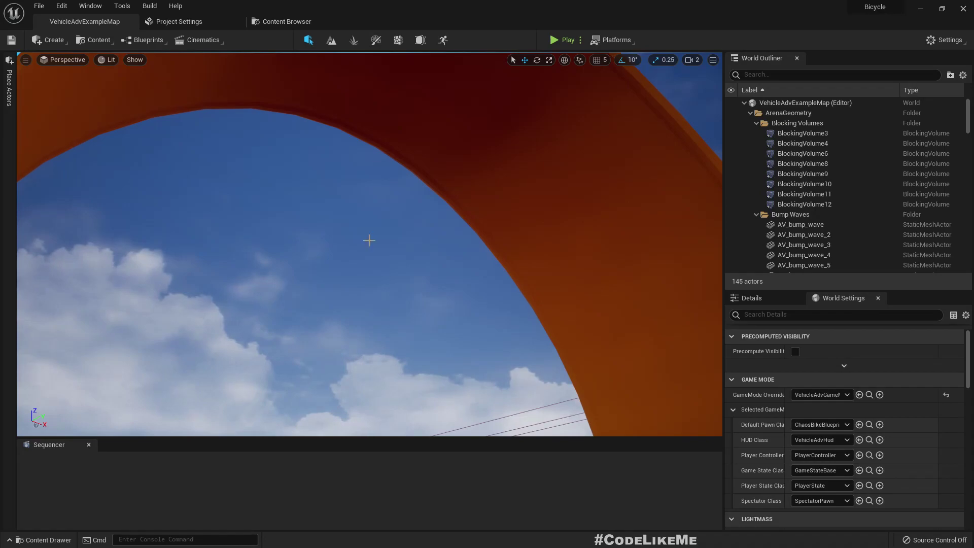
right_drag(341, 104, 387, 88)
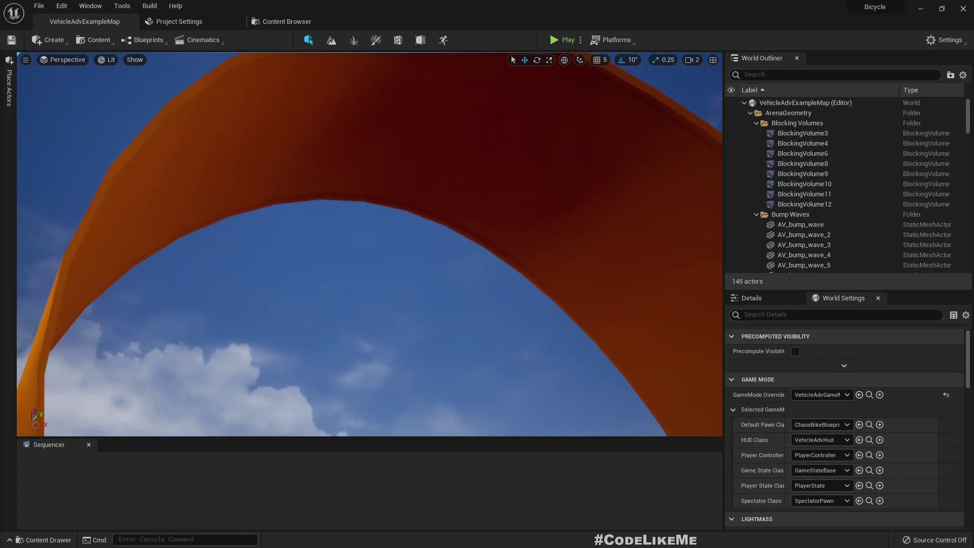
right_drag(369, 152, 289, 350)
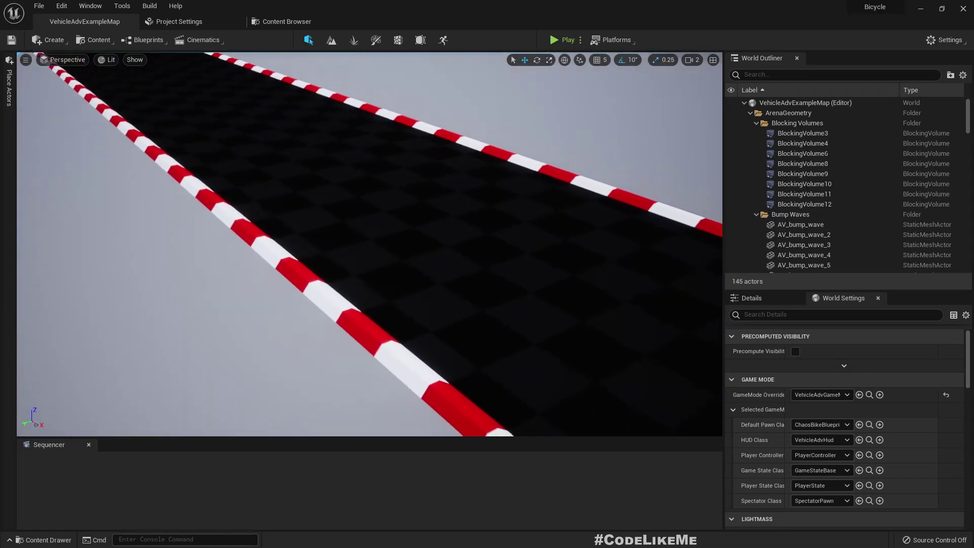
right_drag(365, 295, 407, 162)
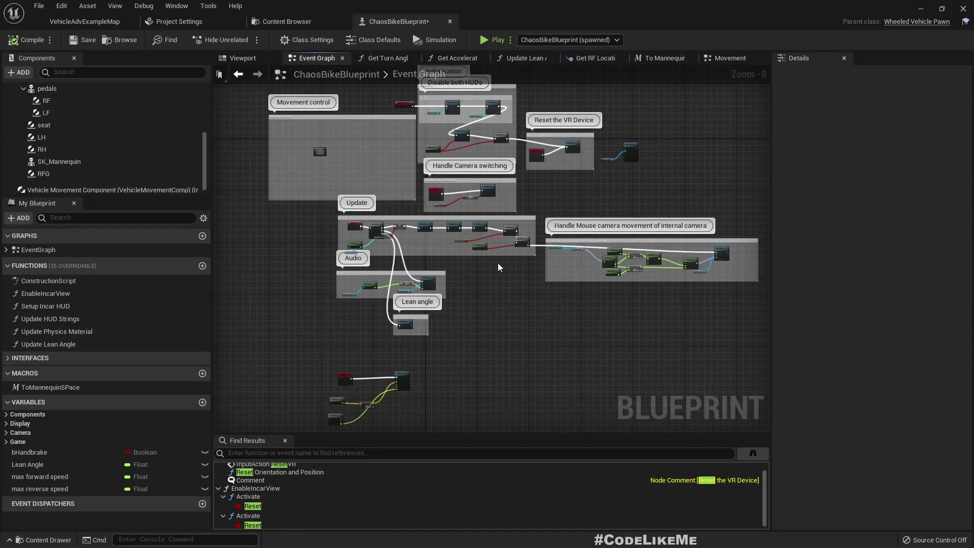
- Add a fourth execution output to Event Tick's Sequence node in the bike blueprint's Update section
scroll(404, 227, up, 8)
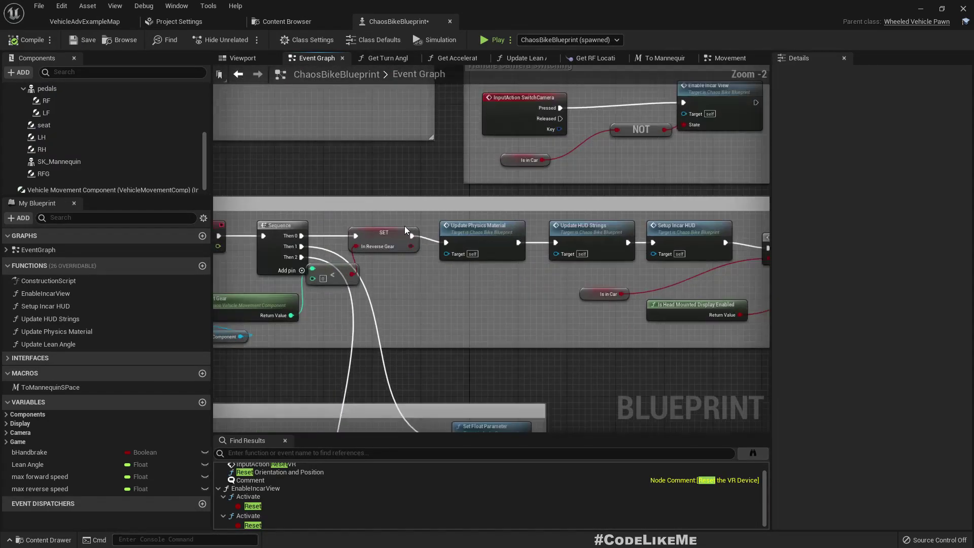
right_drag(404, 303, 579, 182)
scroll(653, 246, down, 4)
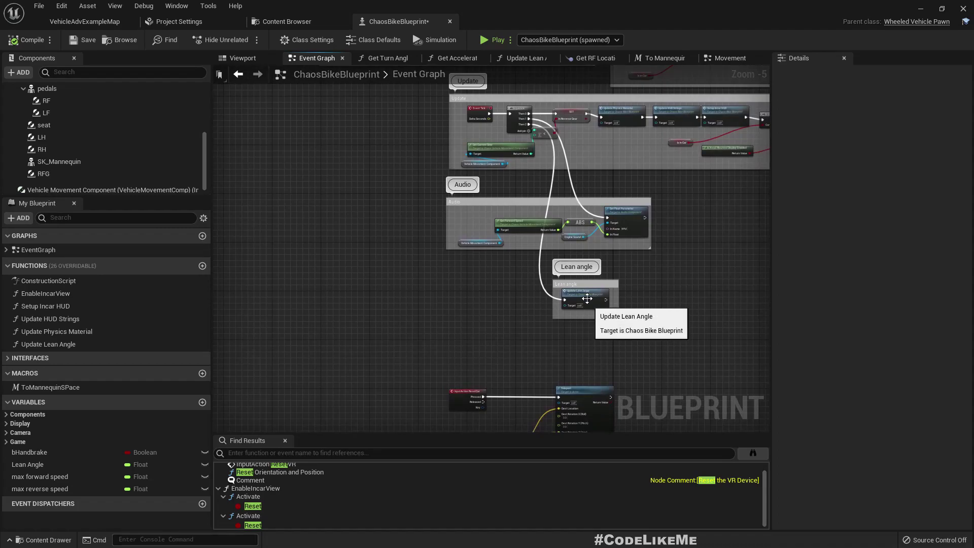
scroll(555, 229, up, 4)
scroll(555, 228, up, 1)
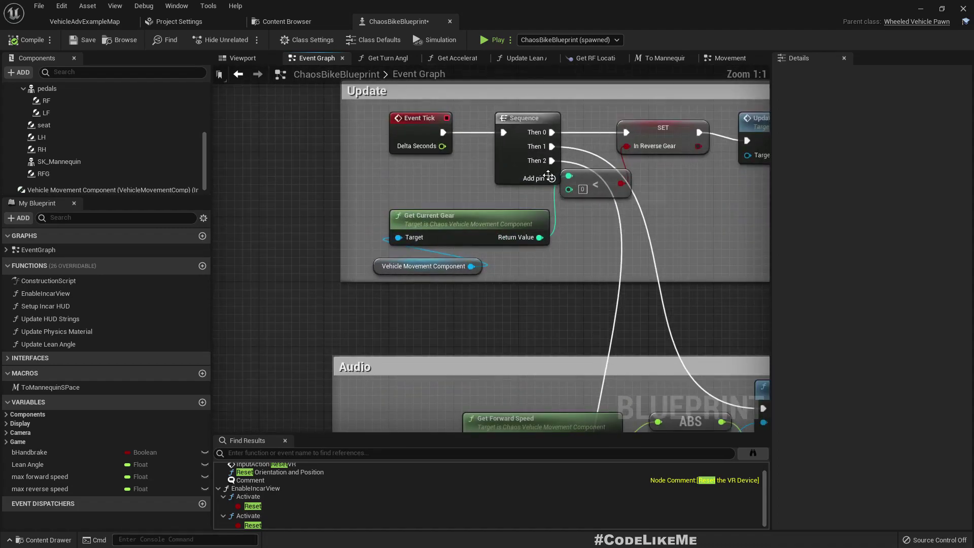
click(552, 179)
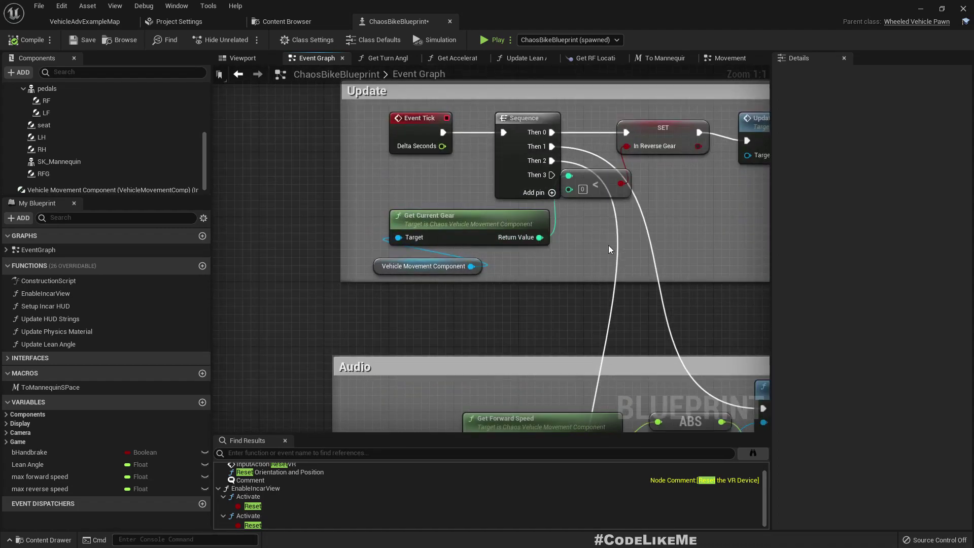
- Connect the Sequence node's Then 3 output to a new reroute node below the Lean angle comment
right_drag(582, 274, 506, 236)
drag(474, 137, 556, 326)
text(rer)
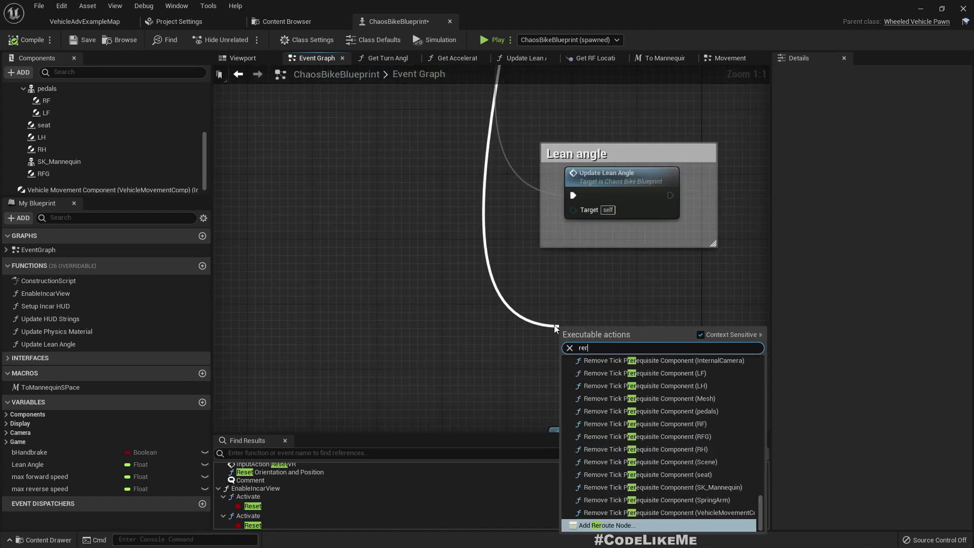
key(Return)
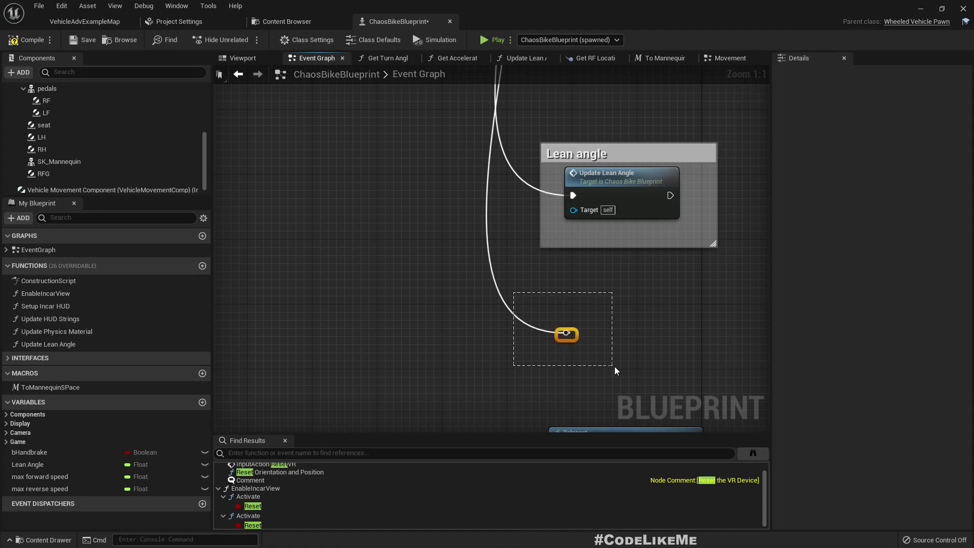
- Collapse the reroute node into a collapsed graph named Auto Reset
right_click(571, 337)
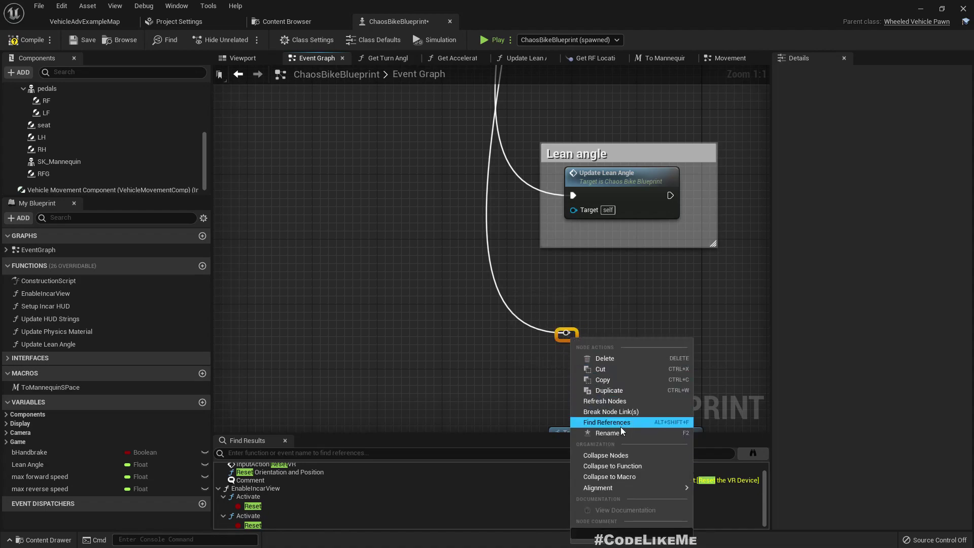
click(623, 456)
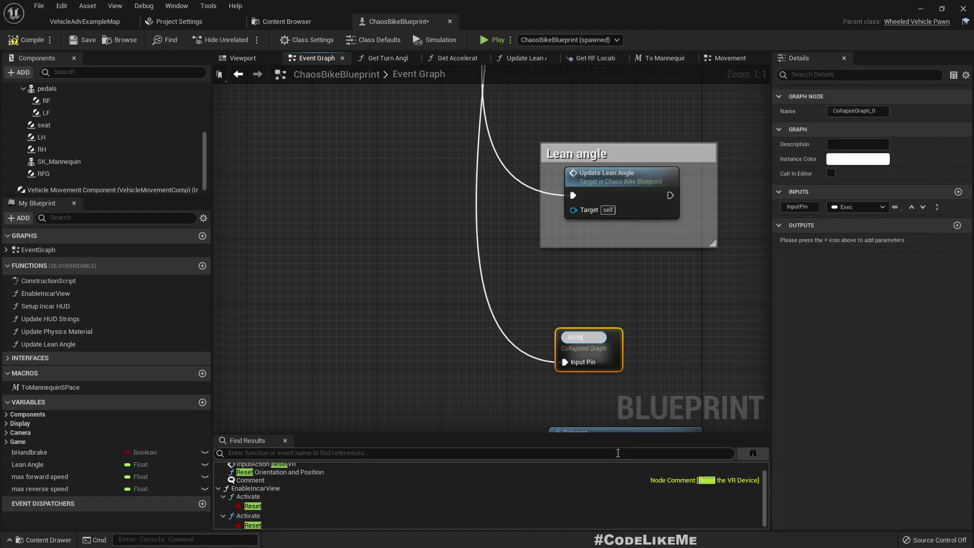
text(AUto Reset)
key(Return)
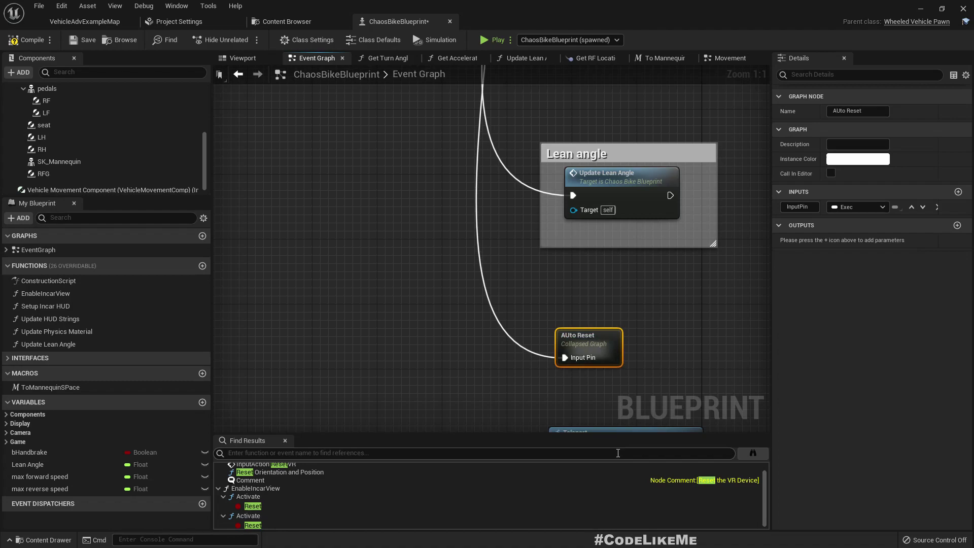
key(F2)
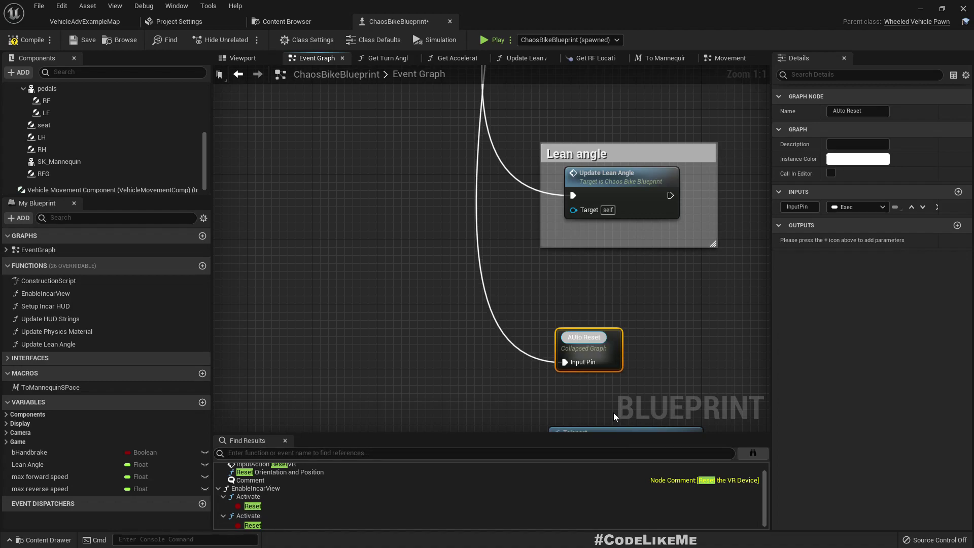
text(Auto Reset)
key(Return)
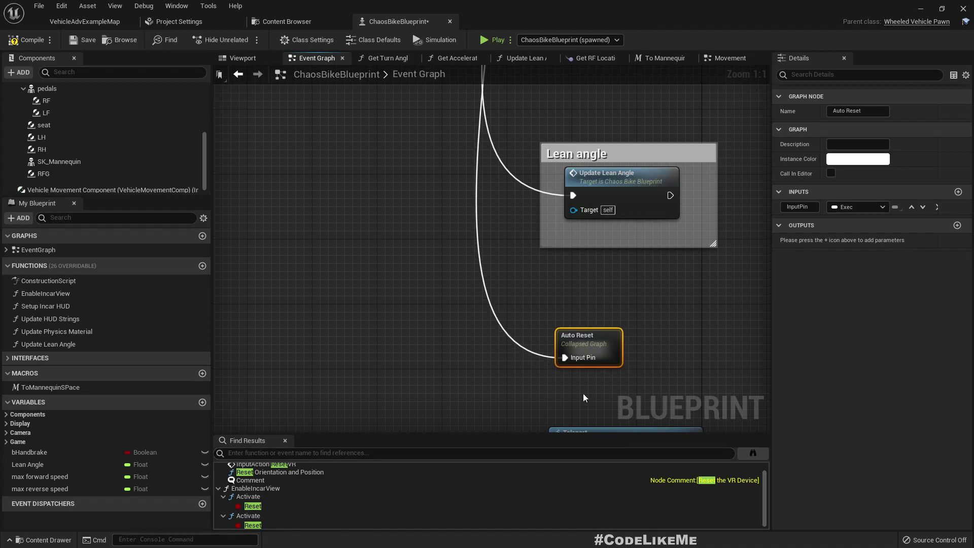
- Open the Auto Reset graph and delete the reroute node attached to its Input Pin
double_click(590, 347)
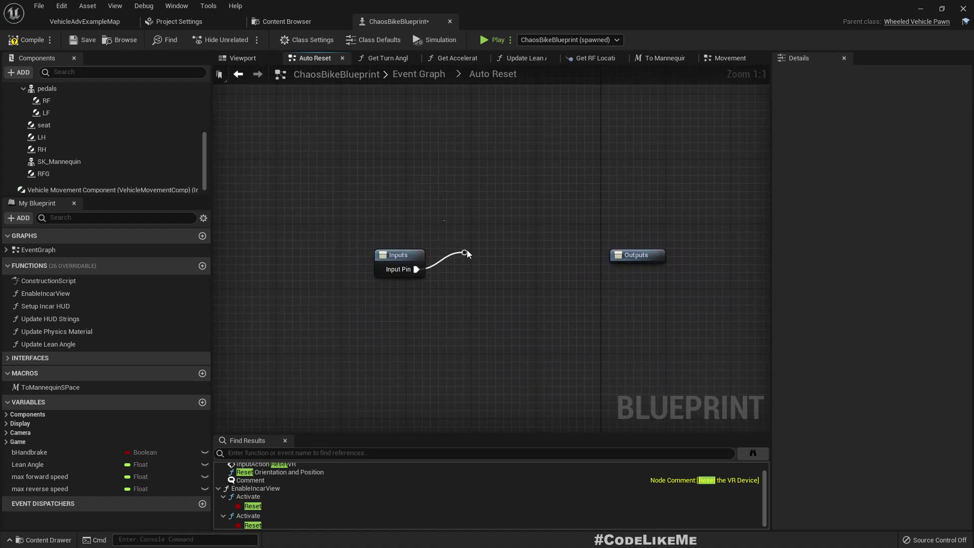
key(Delete)
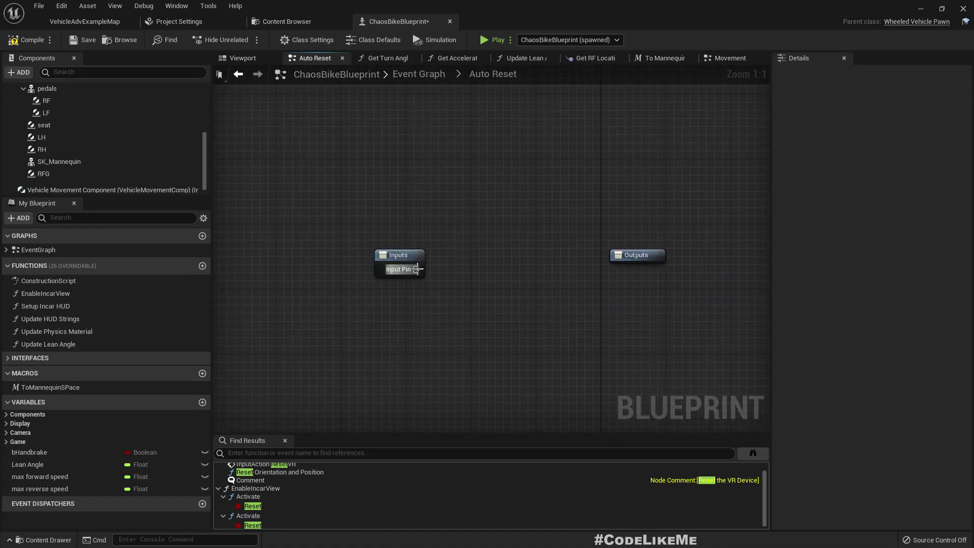
- Add a Print String node to the Auto Reset graph's Input Pin and feed a new GetActorRotation node into its In String
drag(450, 268, 491, 263)
text(print)
key(Return)
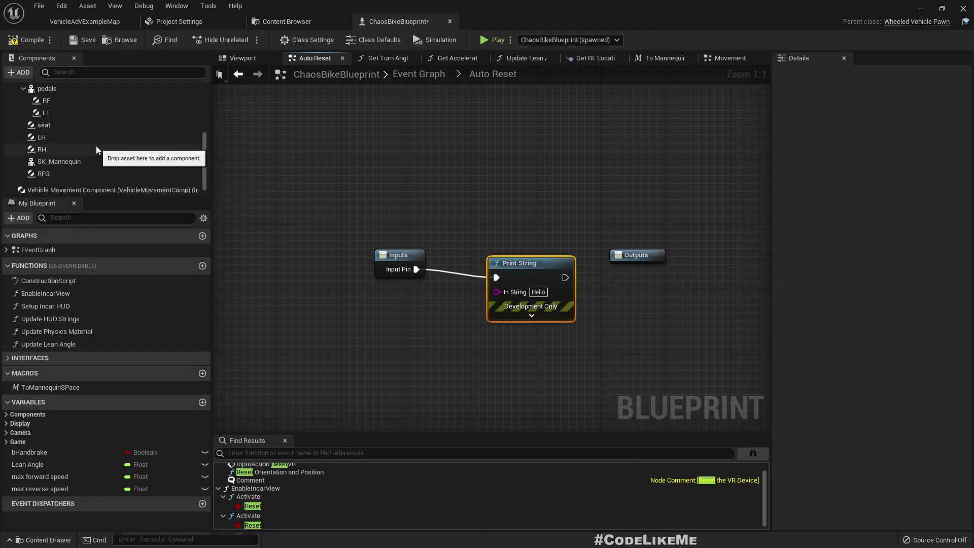
right_click(346, 331)
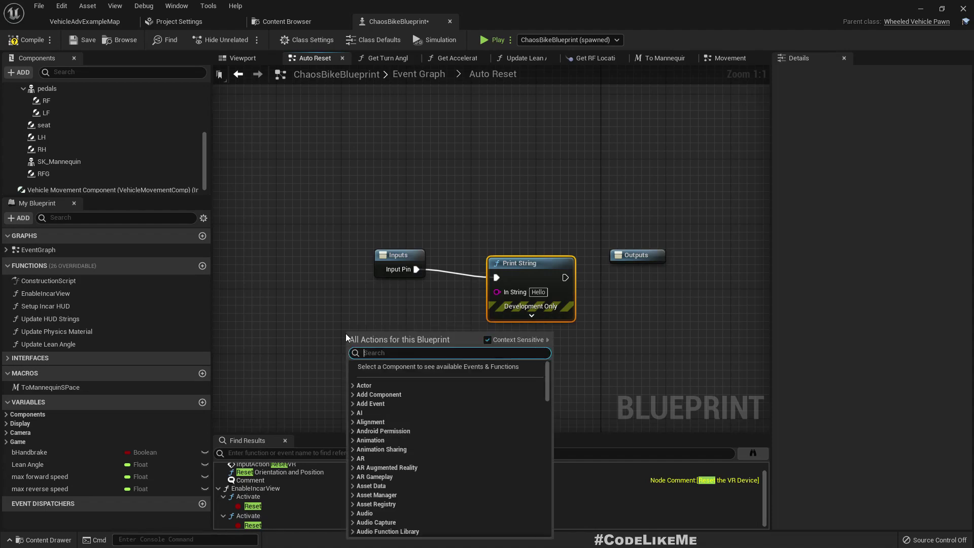
text(get actor rot)
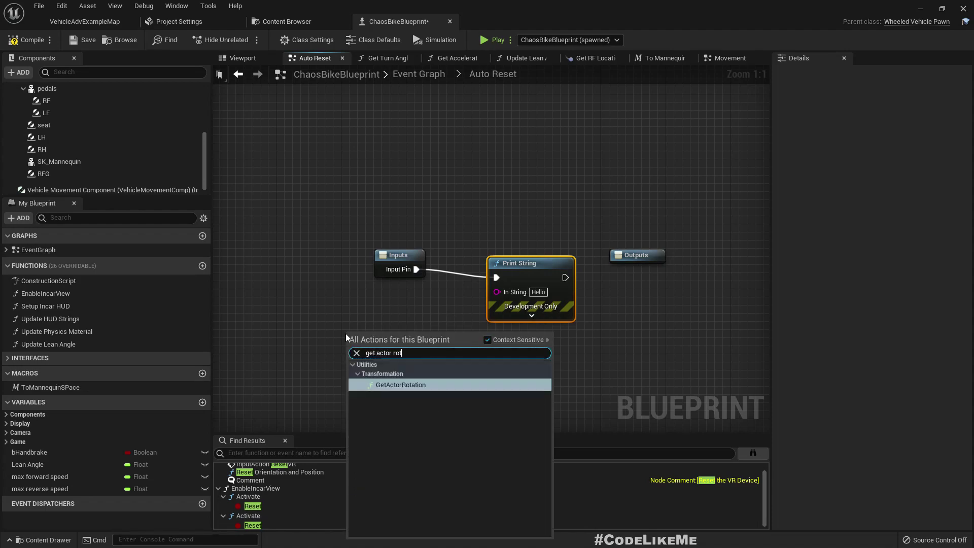
key(Return)
drag(444, 336, 497, 292)
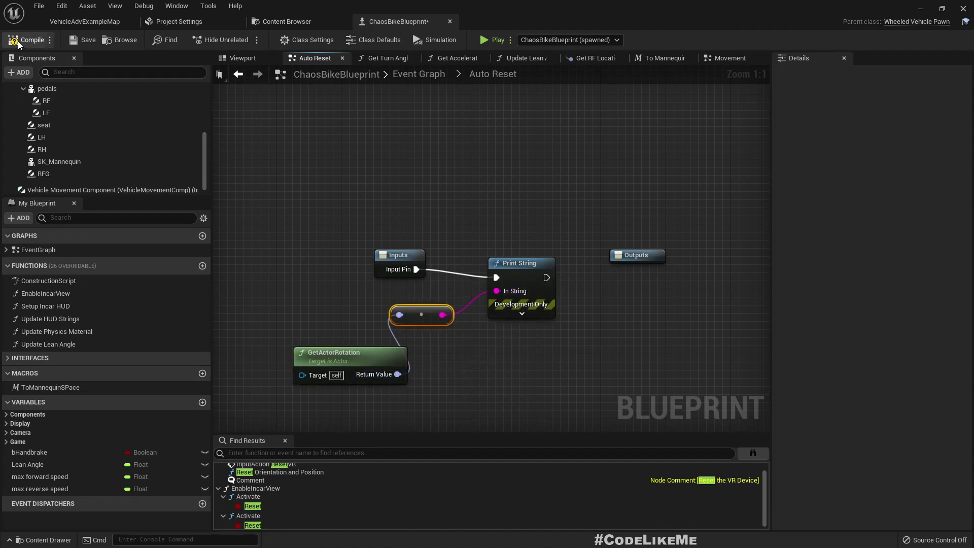
- Play the VehicleAdvExampleMap level full screen and ride the bike around the track, watching its printed pitch, yaw and roll
click(78, 20)
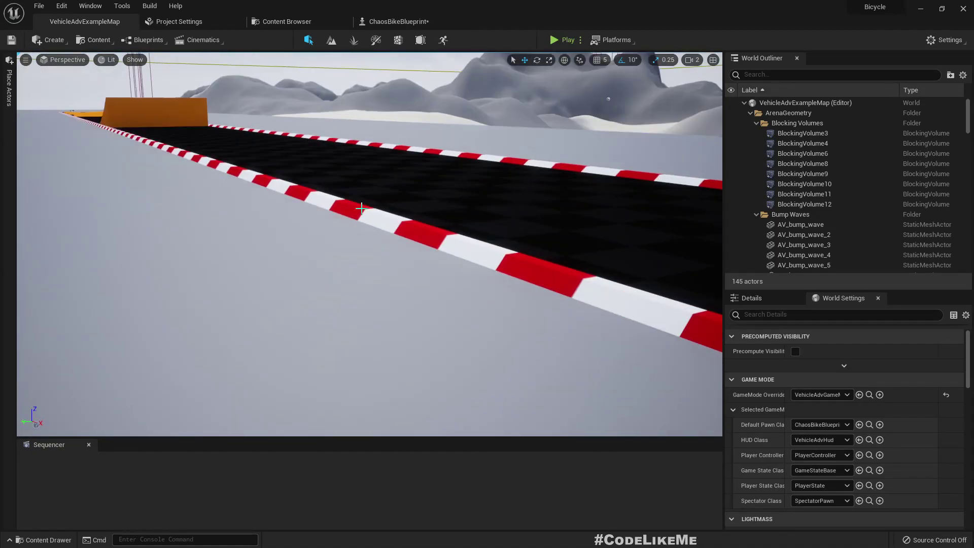
key(F11)
key(alt+p)
click(362, 208)
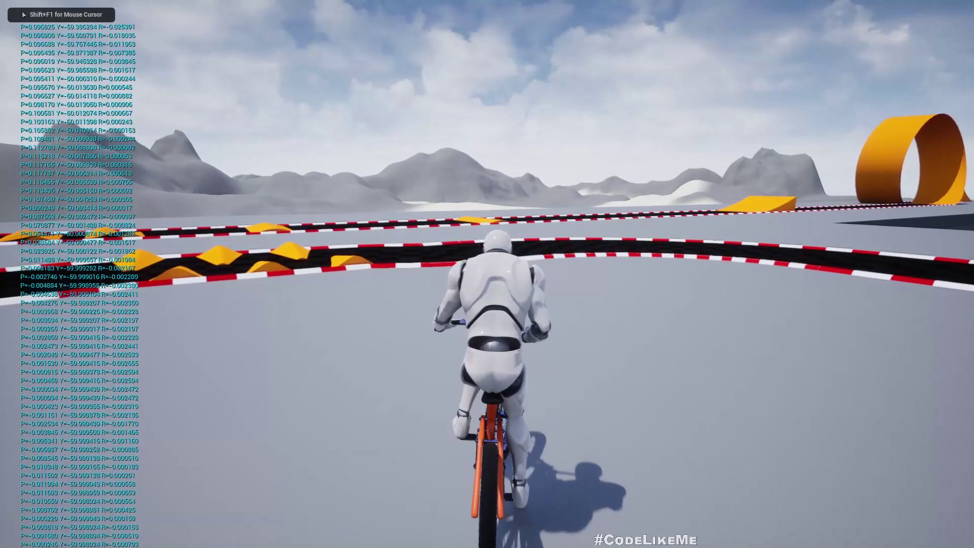
key(d)
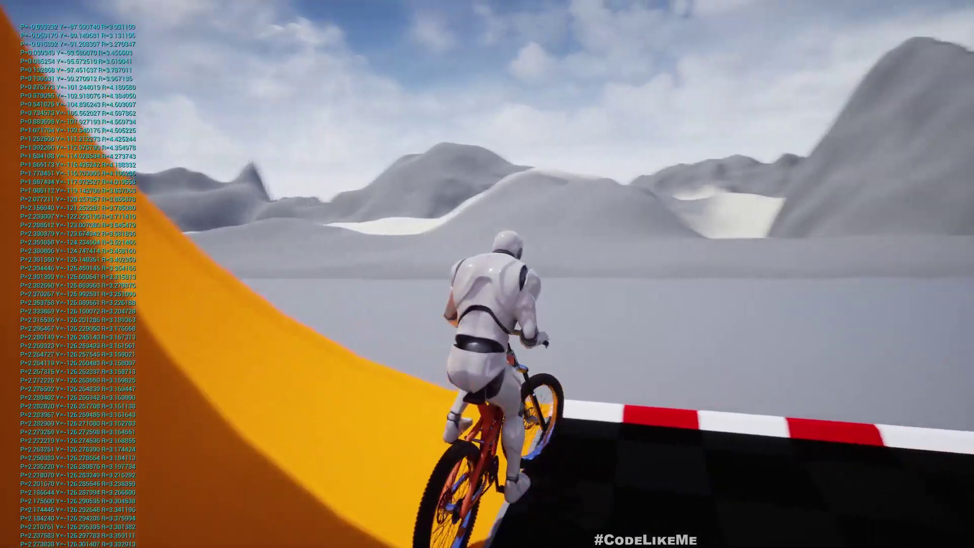
key(d)
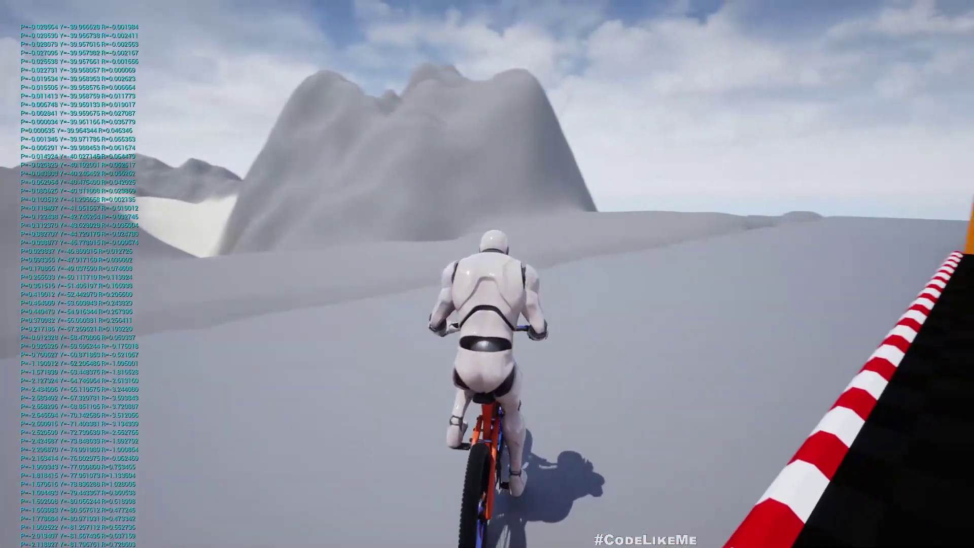
key(d)
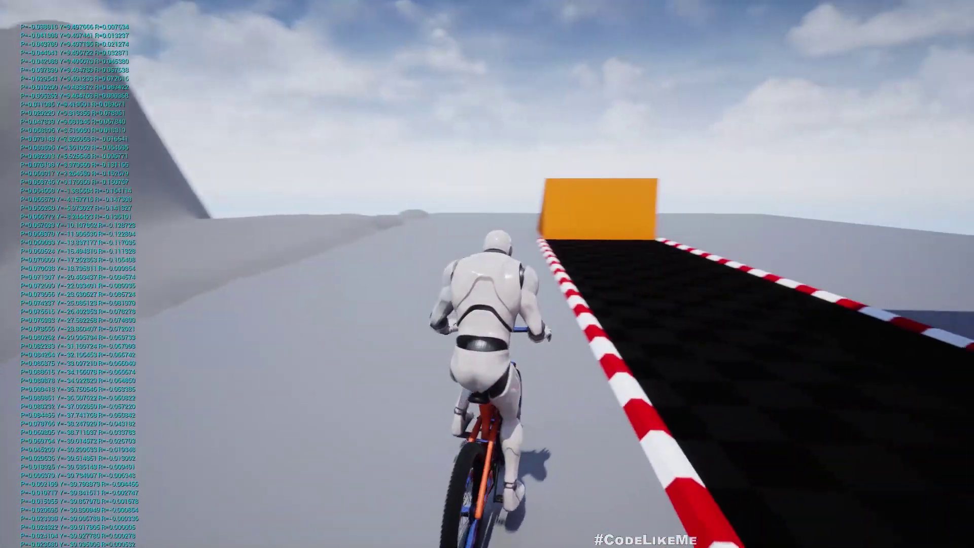
key(a)
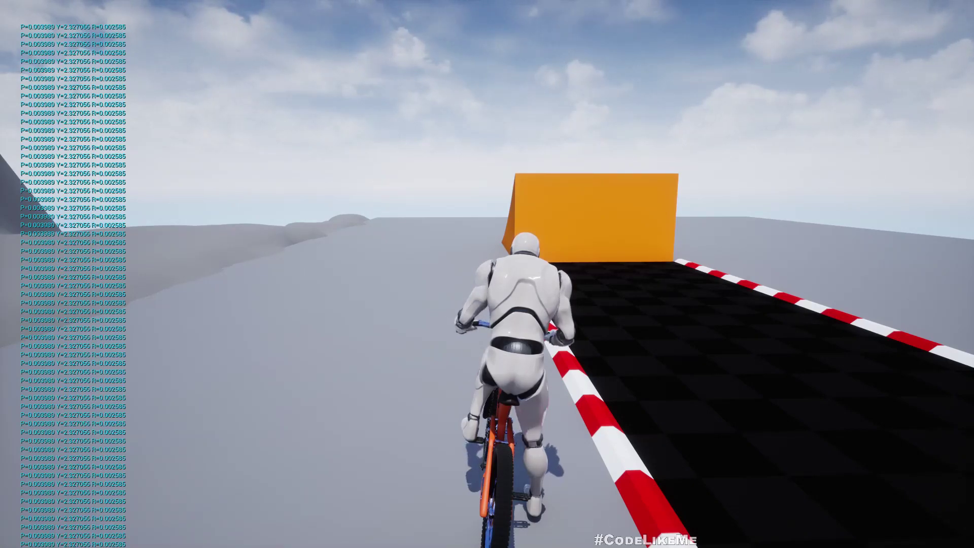
key(Escape)
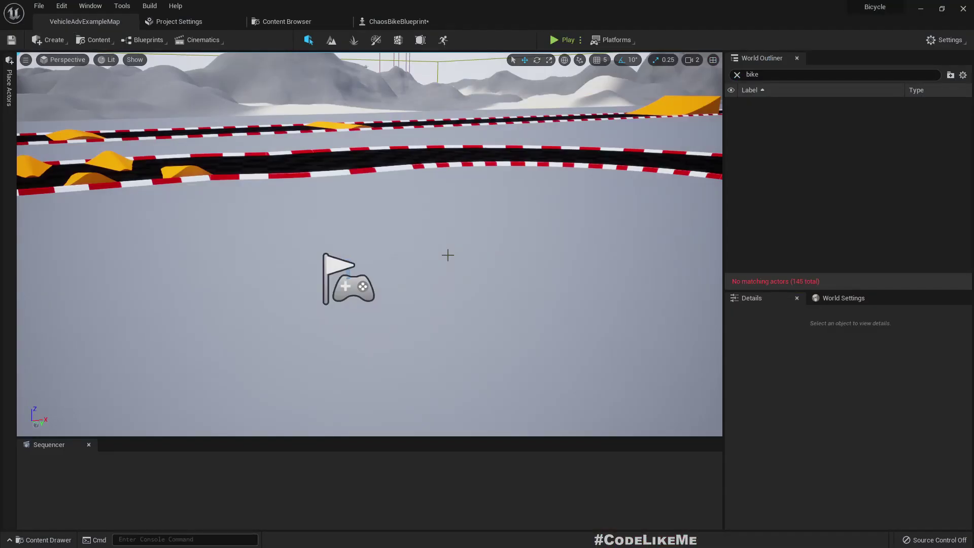
- Locate the ChaosBikeBlueprint asset, place an instance of it in the level and enable the rotate gizmo
click(389, 22)
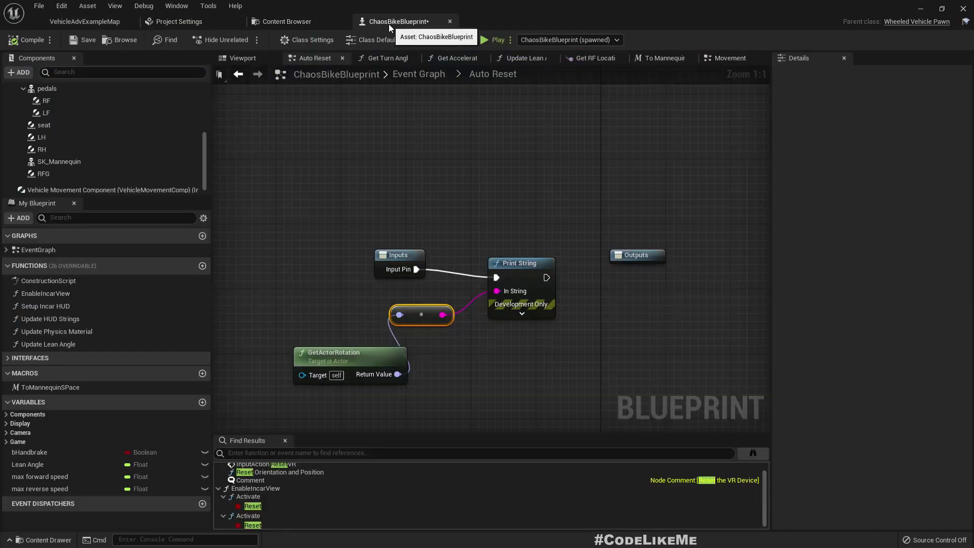
click(125, 42)
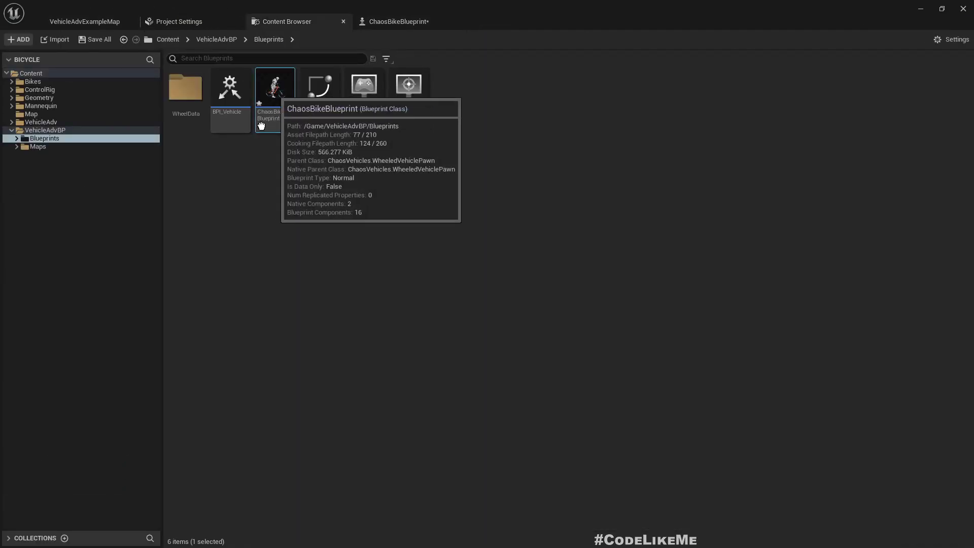
drag(275, 89, 427, 191)
right_drag(427, 190, 497, 147)
key(w)
right_drag(370, 344, 387, 346)
key(e)
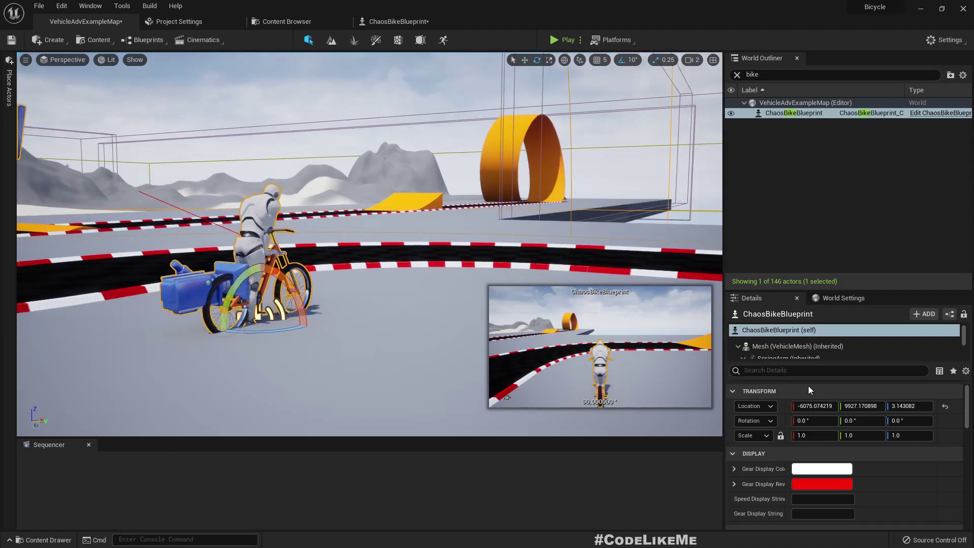
- Try a range of pitch rotations on the placed bike and set its pitch to 1°
drag(867, 422, 840, 420)
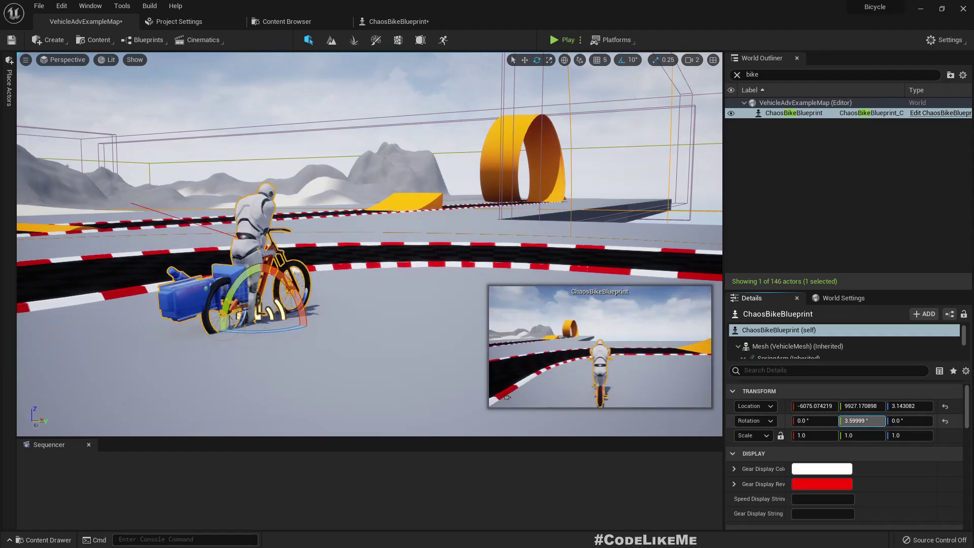
drag(859, 421, 839, 421)
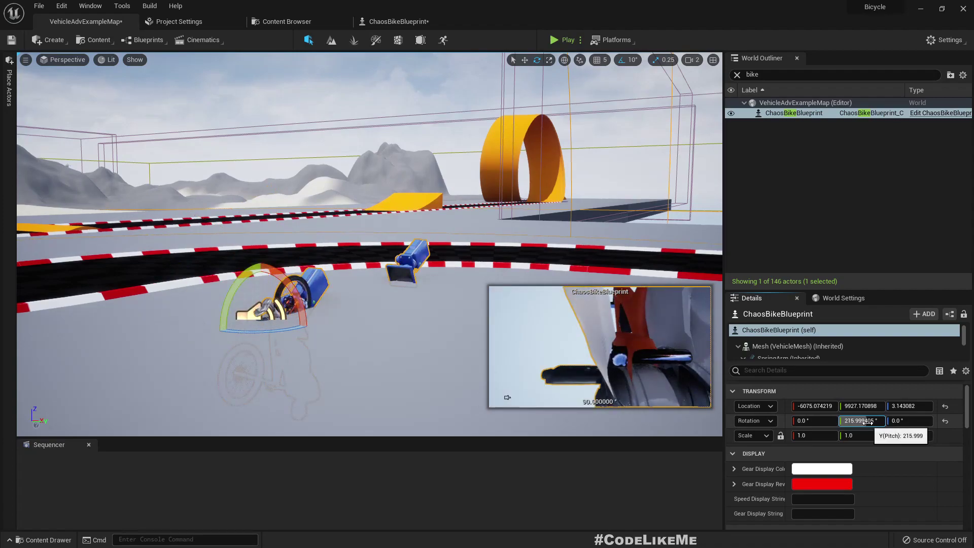
text(1)
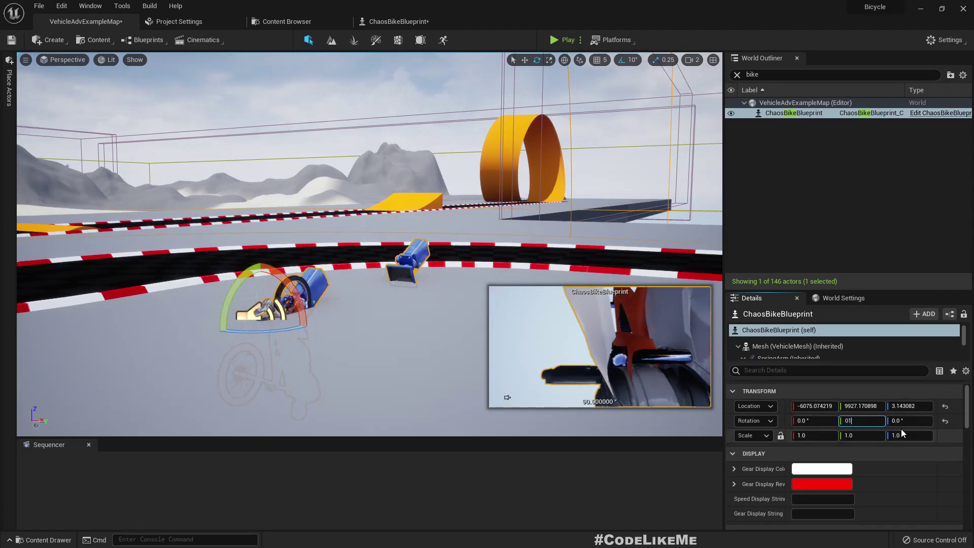
key(Return)
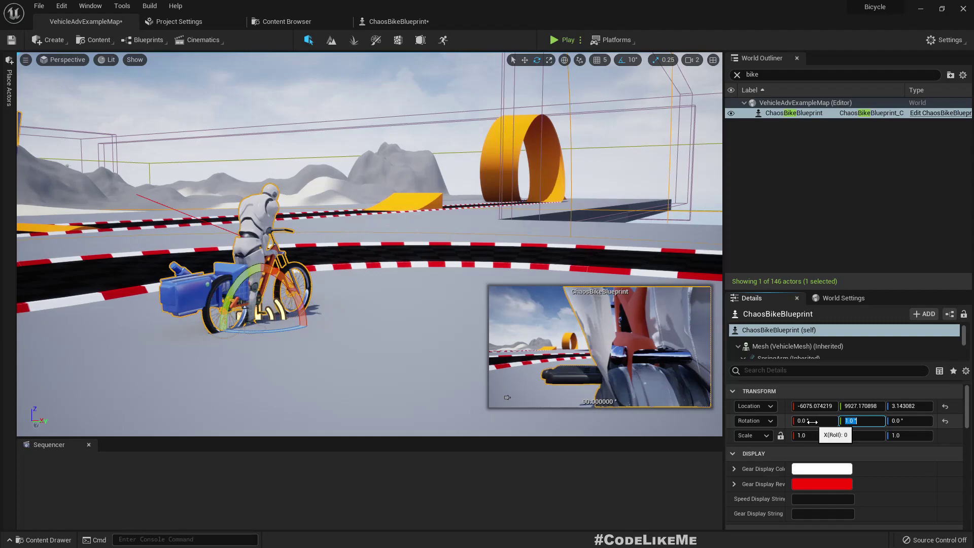
- Try roll rotations of -140° and 140° on the placed bike and set the roll back to 0°
drag(812, 422, 943, 421)
text(-)
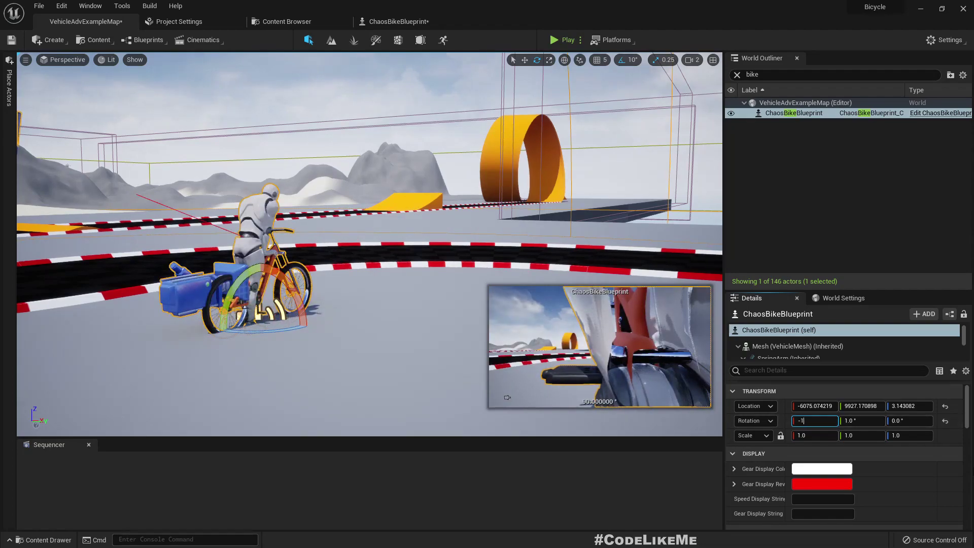
text(140)
key(Return)
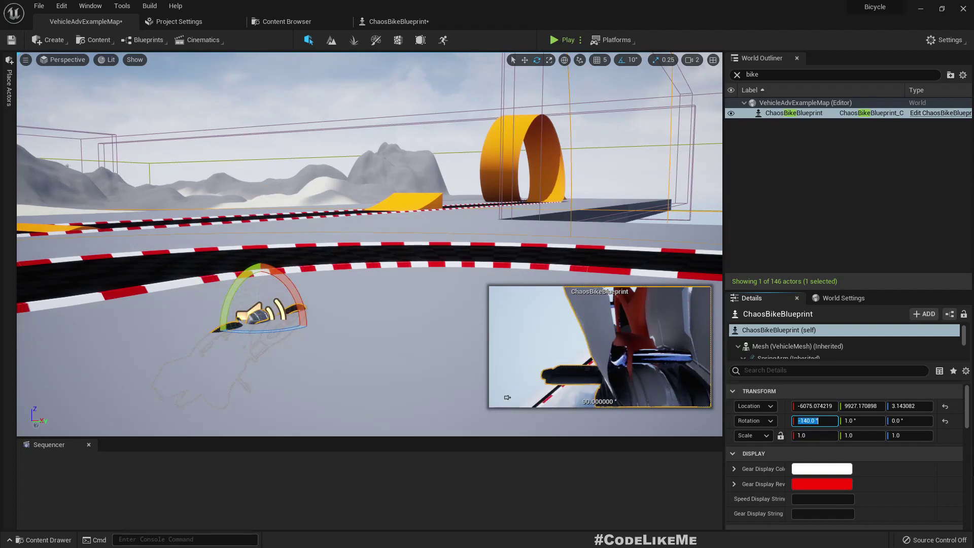
text(140)
key(Return)
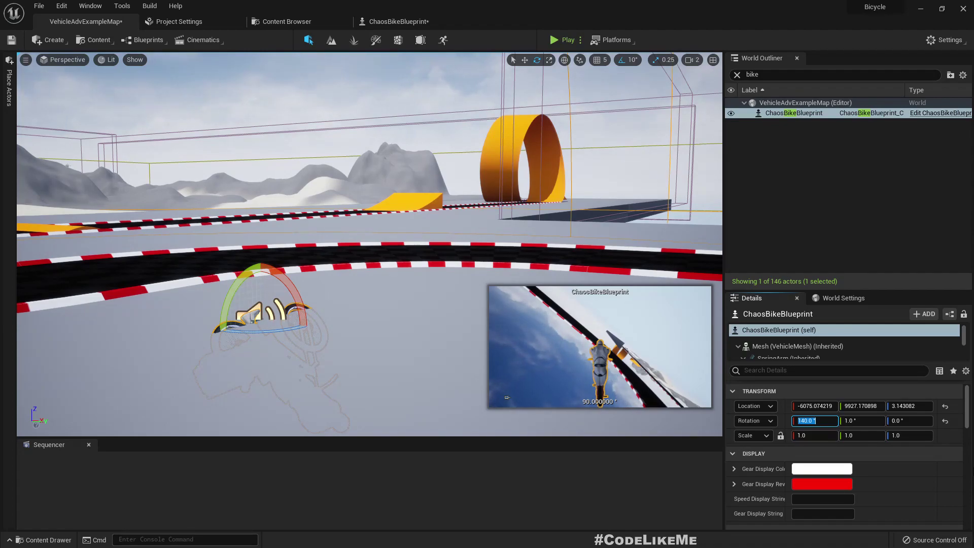
key(Return)
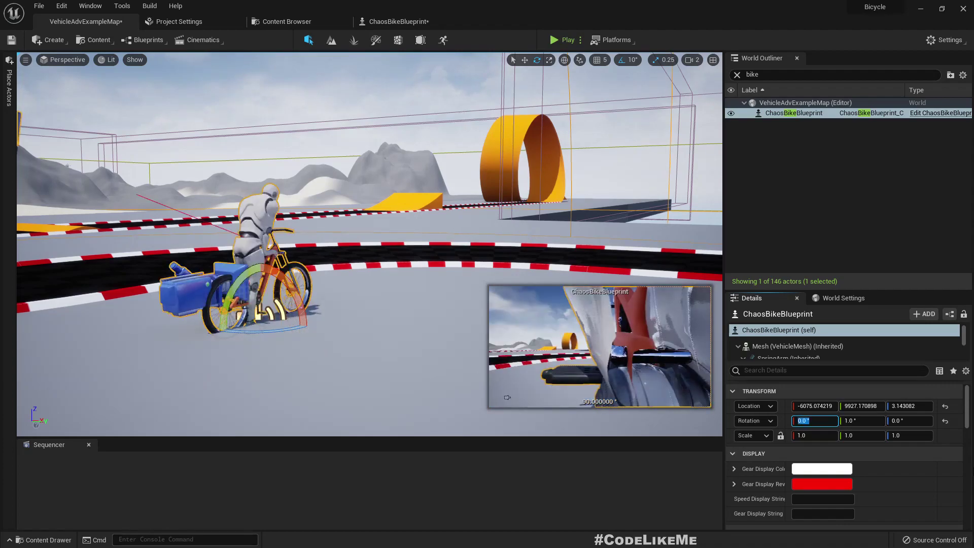
- Try pitch rotations of 140° and -140° on the placed bike and set the pitch back to 0°
click(869, 421)
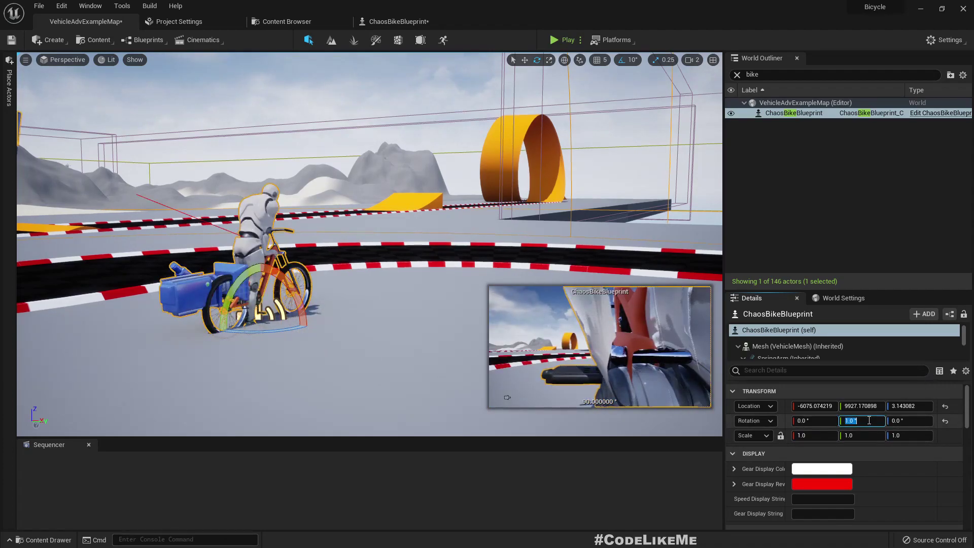
text(140)
key(Return)
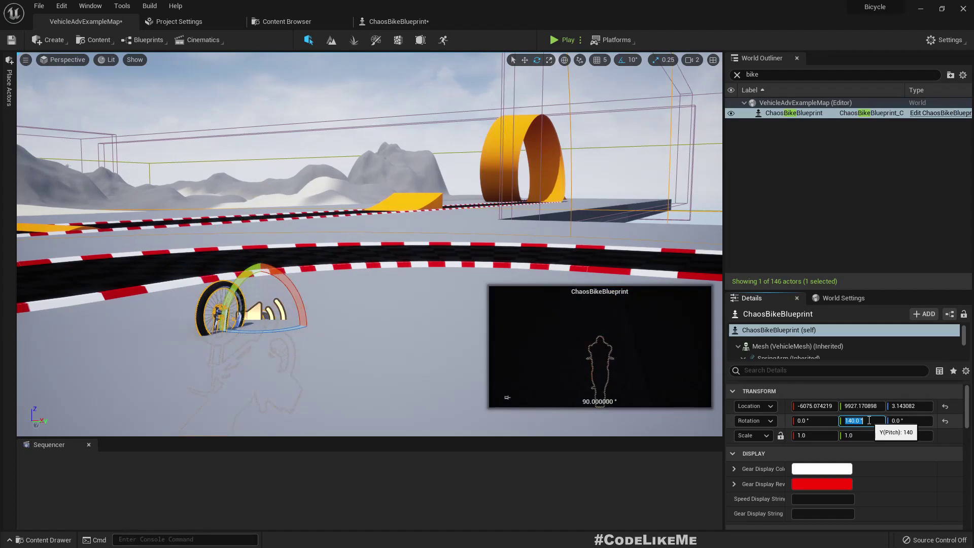
text(-)
key(Return)
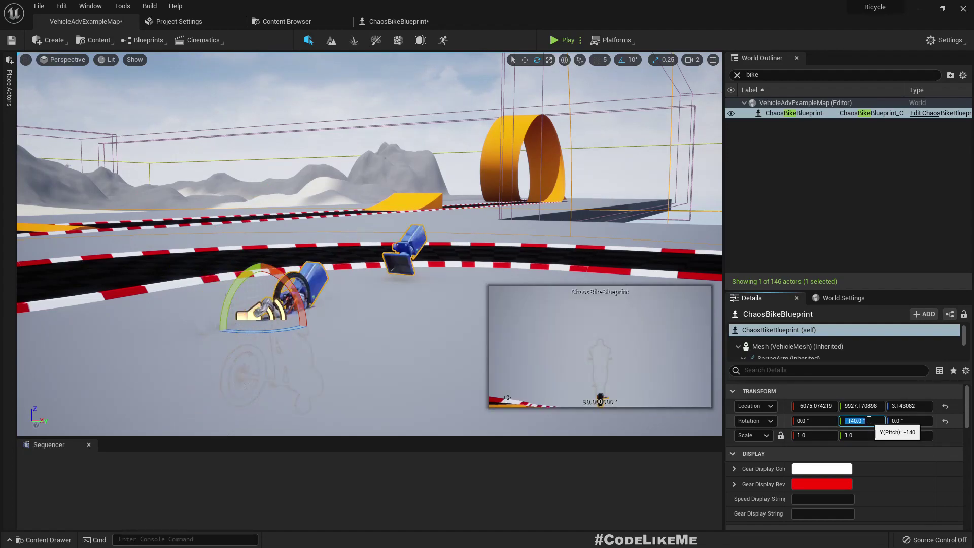
text(0)
key(Return)
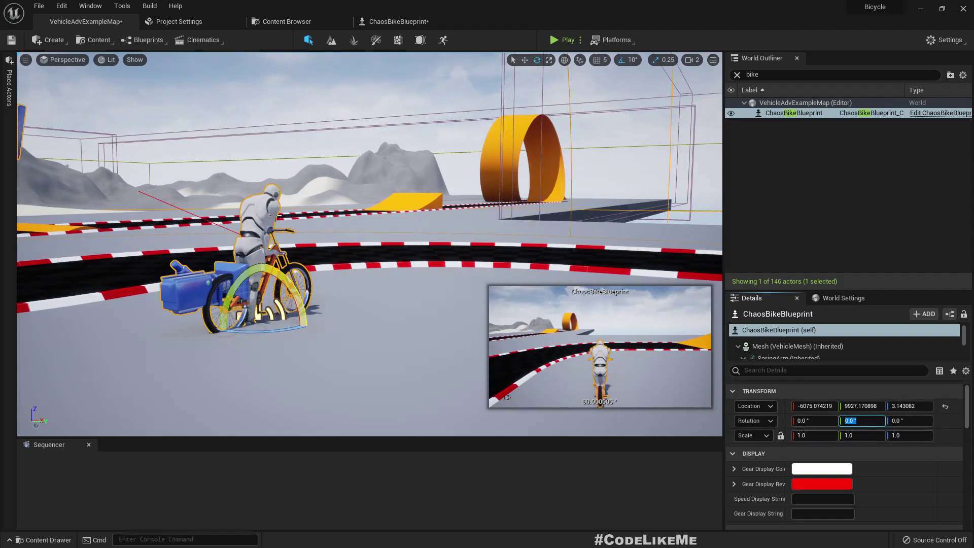
- Delete the test bike from the level and return to the Auto Reset graph of ChaosBikeBlueprint
click(250, 208)
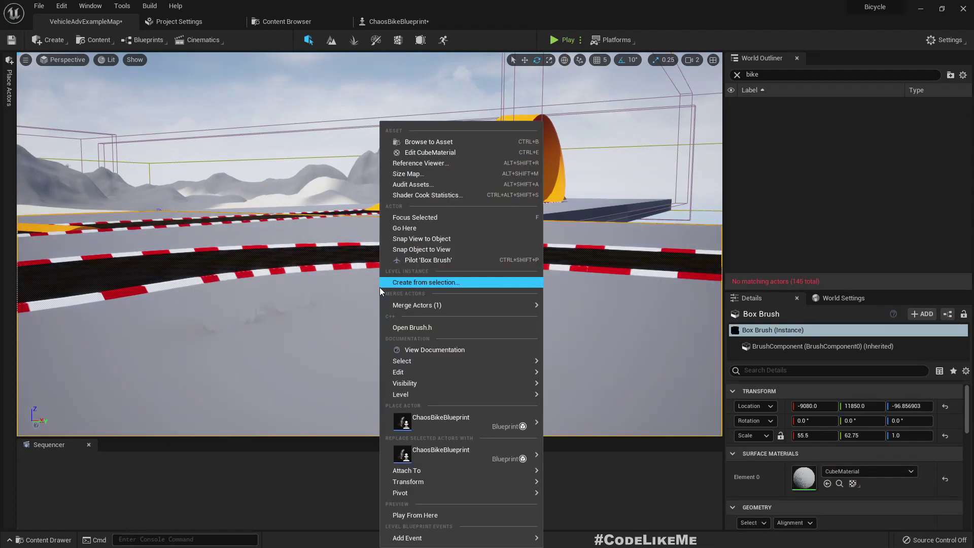
click(199, 323)
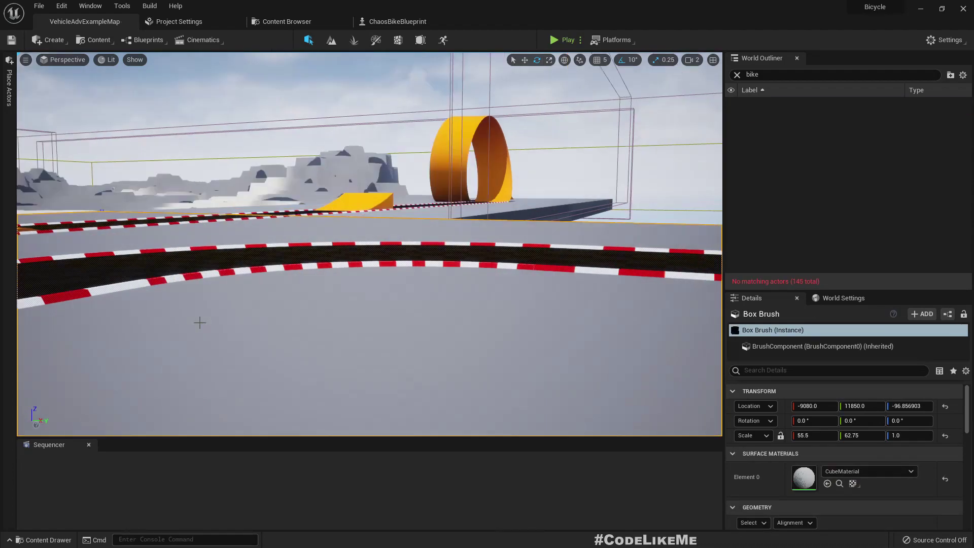
click(411, 20)
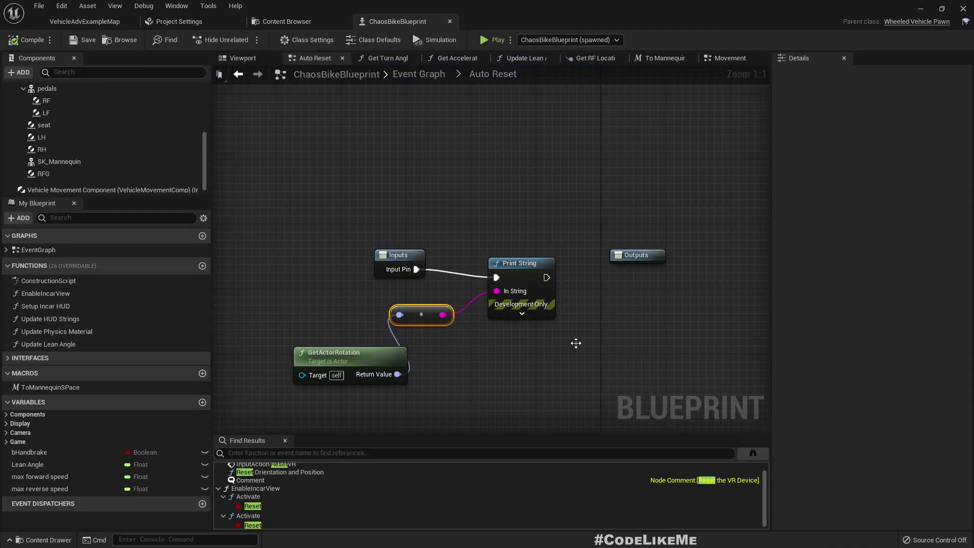
- Delete the Print String node and the rotation-to-string conversion node from the Auto Reset graph
right_drag(576, 343, 531, 338)
drag(529, 336, 395, 258)
key(Delete)
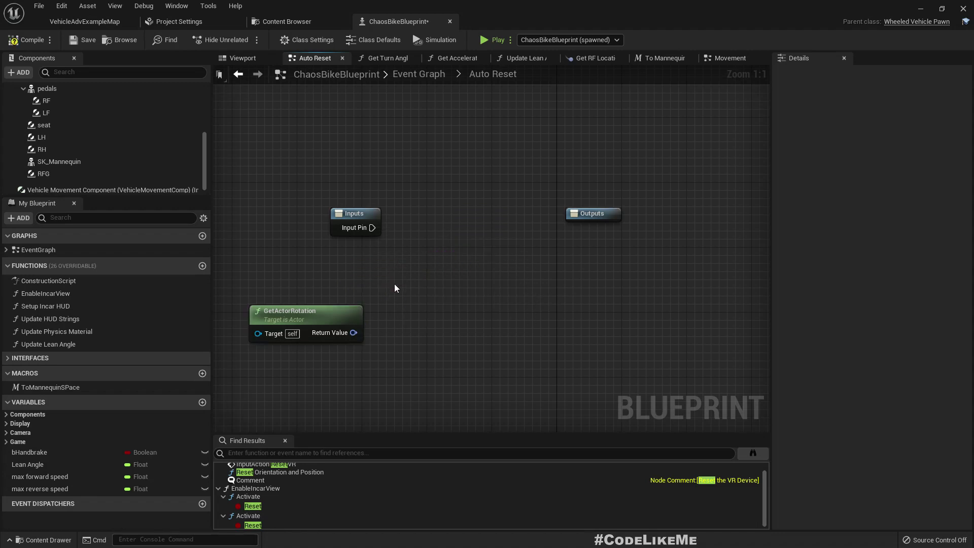
- Split GetActorRotation's Return Value pin and connect a separate Absolute (float) node to each of its roll and pitch outputs
right_click(353, 332)
click(376, 362)
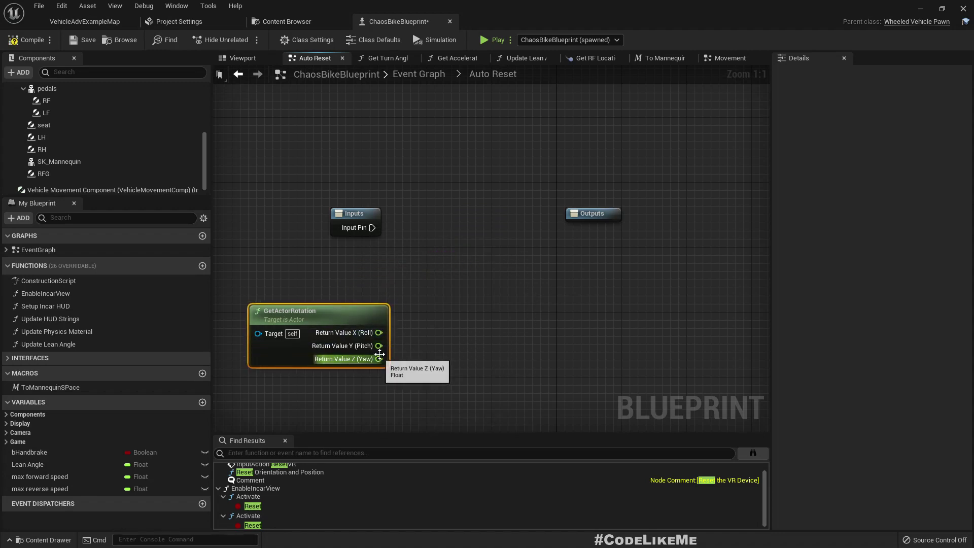
drag(378, 332, 447, 330)
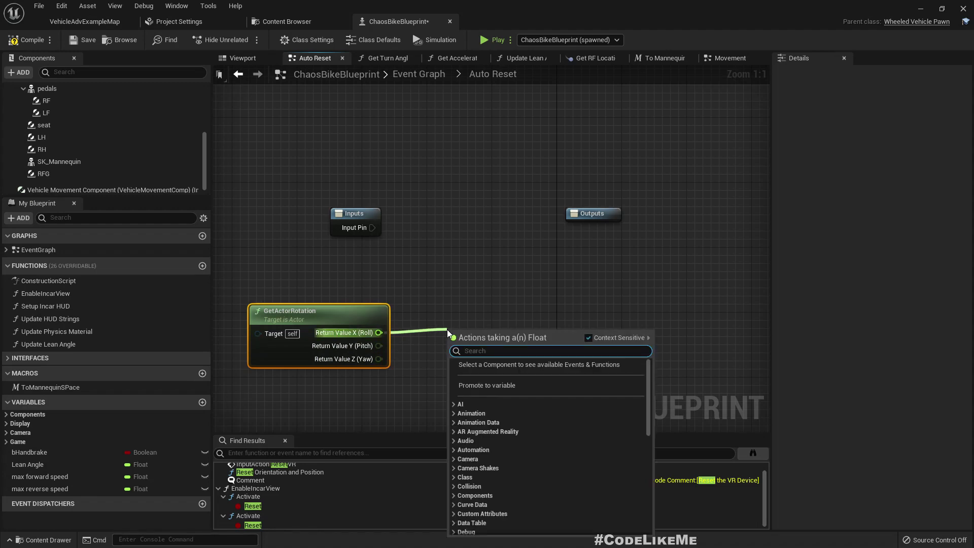
text(abs)
key(Return)
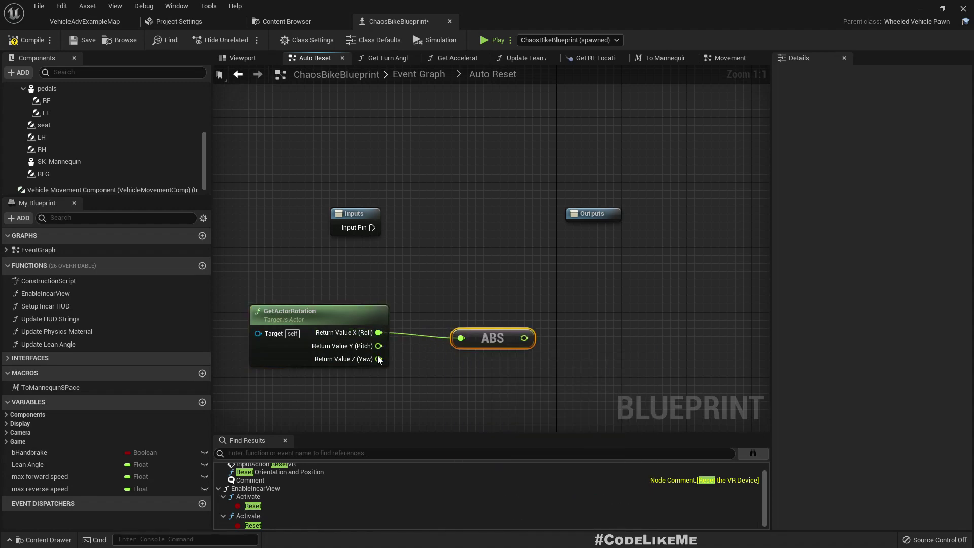
drag(378, 346, 452, 370)
text(abs)
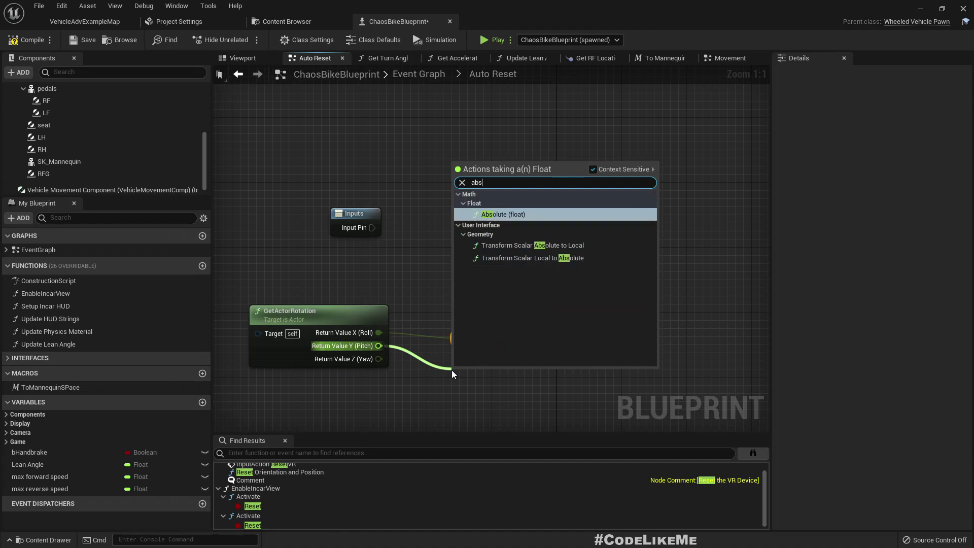
key(Return)
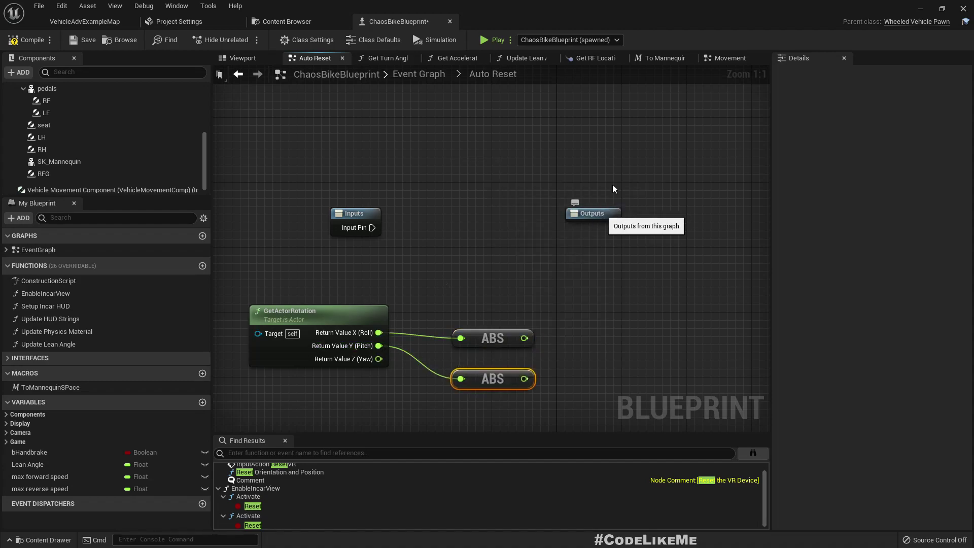
- Move the Outputs node clear of the checks and compare the absolute roll with a Greater node at threshold 120
drag(606, 211, 629, 145)
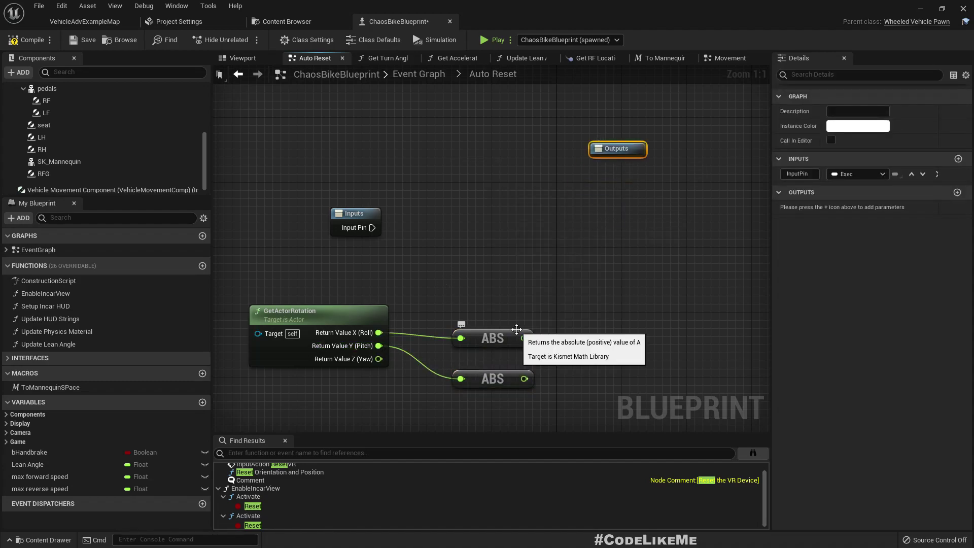
drag(524, 339, 580, 349)
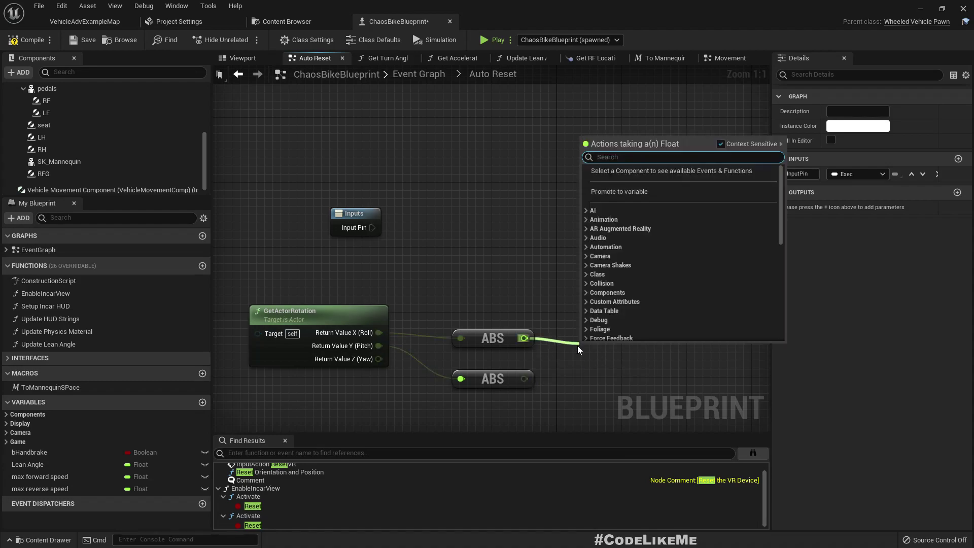
text(>)
key(Return)
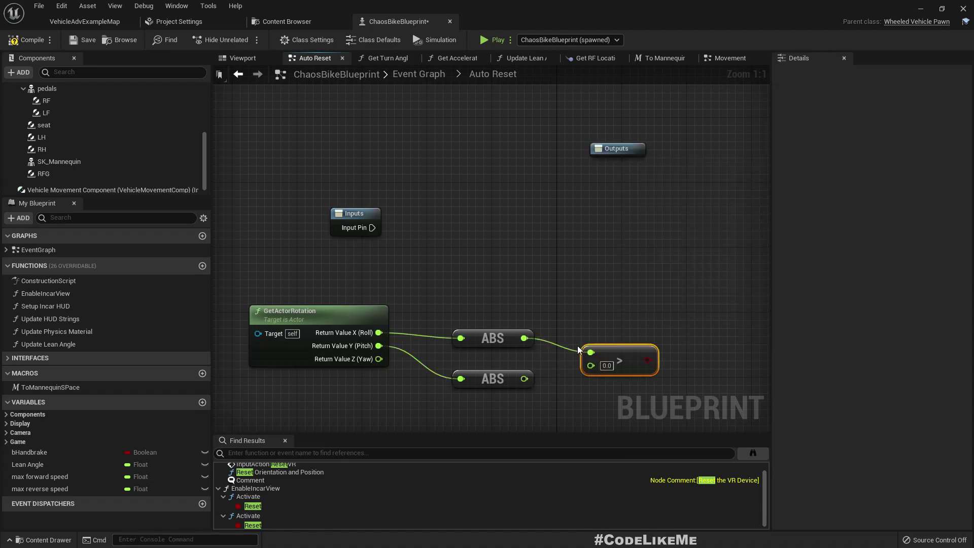
click(607, 365)
text(1)
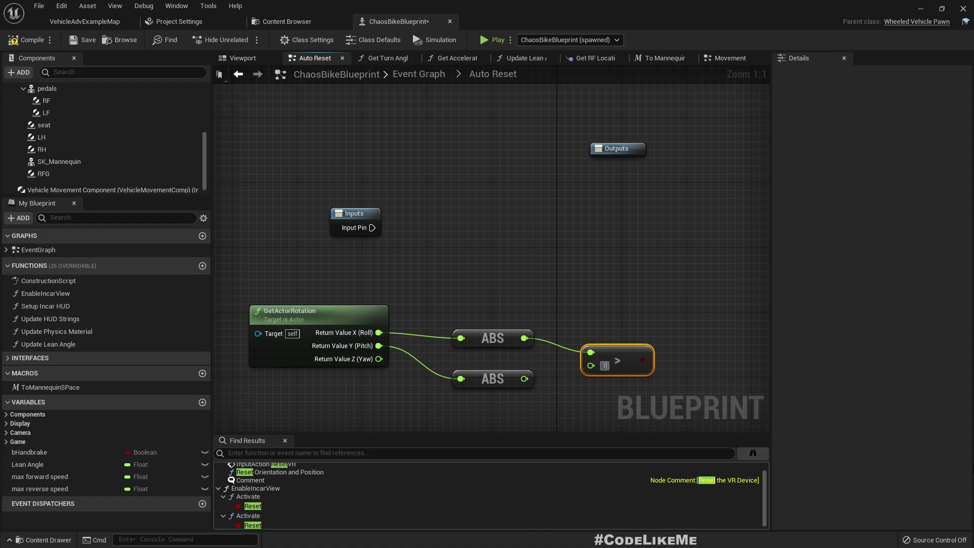
text(20)
key(Return)
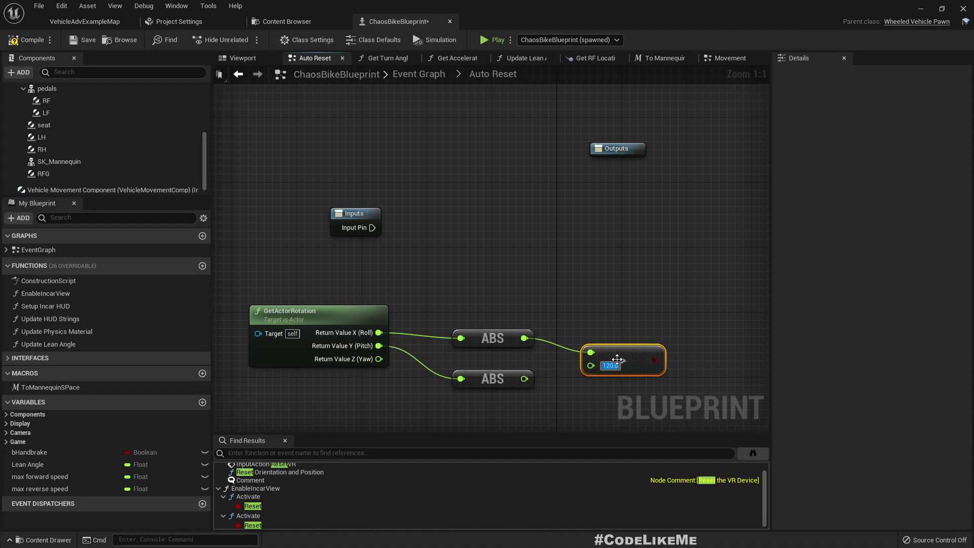
click(73, 23)
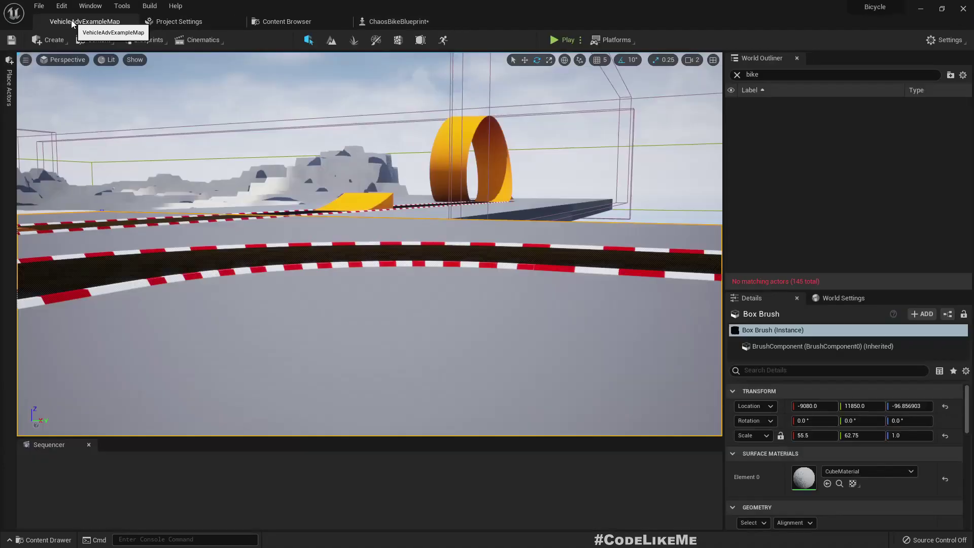
right_drag(427, 276, 398, 276)
key(ctrl+z)
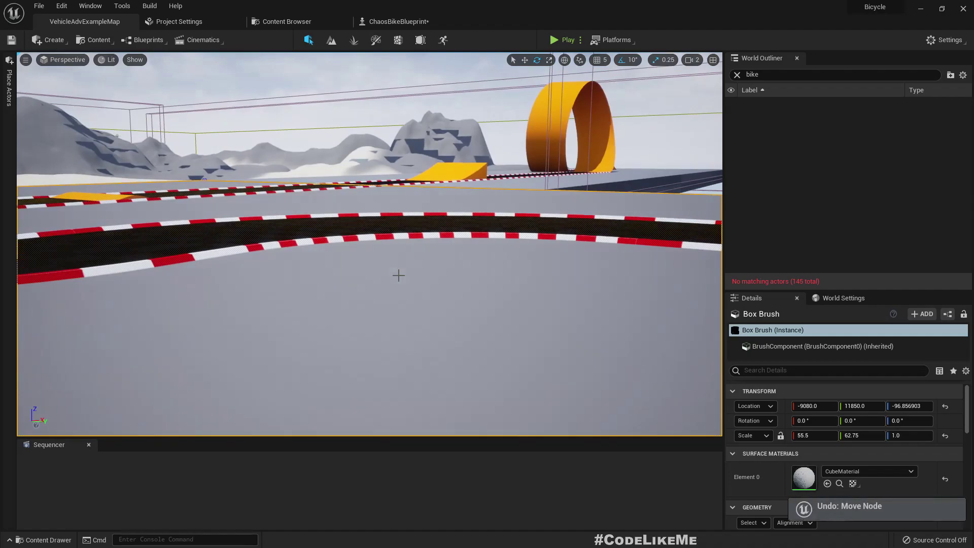
key(ctrl+y)
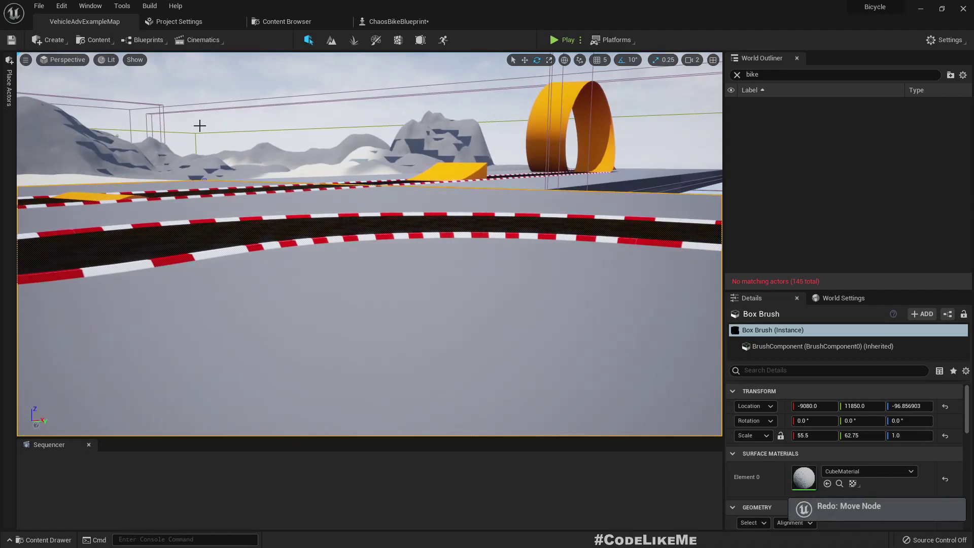
click(399, 22)
- Set the roll comparison's threshold to 140
right_drag(593, 373, 524, 350)
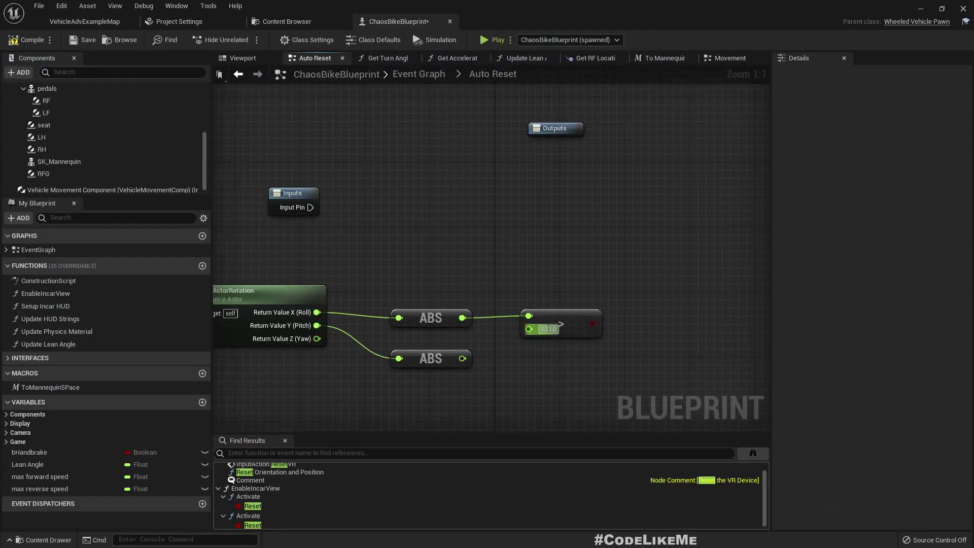
click(549, 329)
text(140)
key(Return)
- Add a Greater node to the absolute pitch output and set its threshold to 140
drag(462, 358, 565, 369)
text(>)
key(Return)
click(553, 386)
text(140)
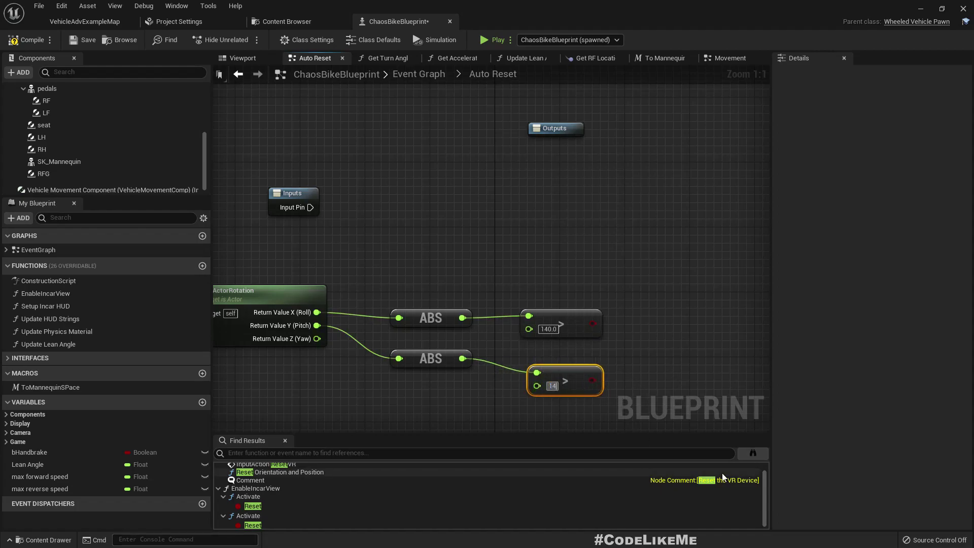
key(Return)
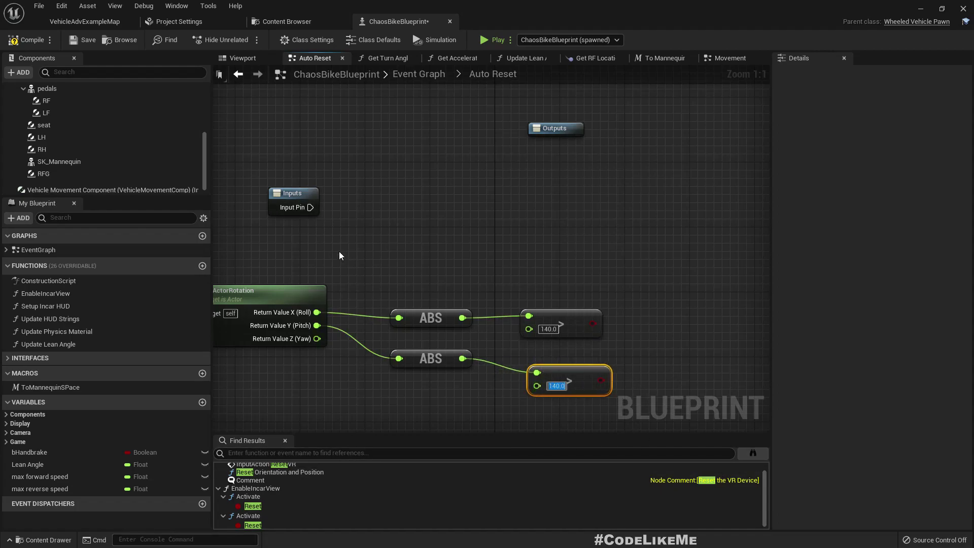
- Reposition the Inputs node and add a Get Velocity node between it and GetActorRotation
right_drag(339, 251, 390, 279)
drag(355, 223, 321, 215)
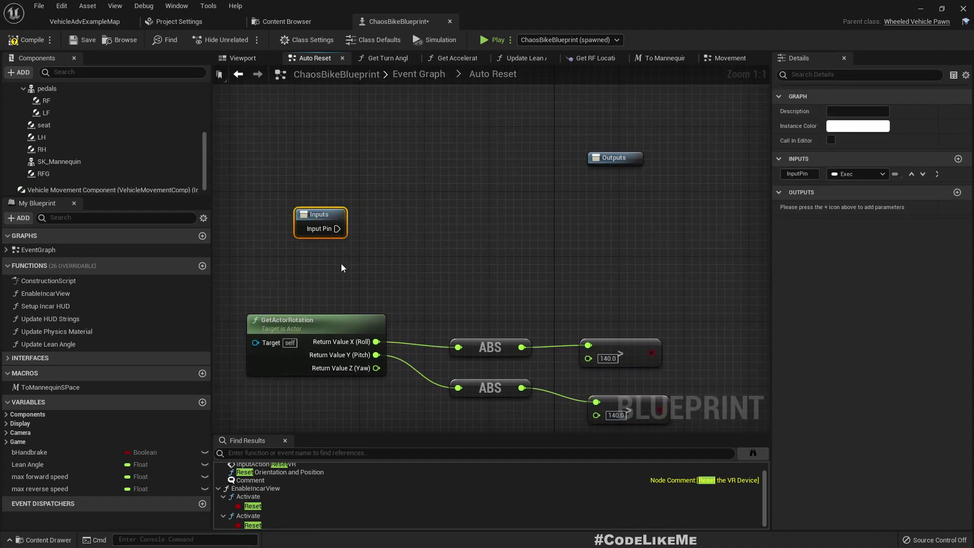
right_click(325, 276)
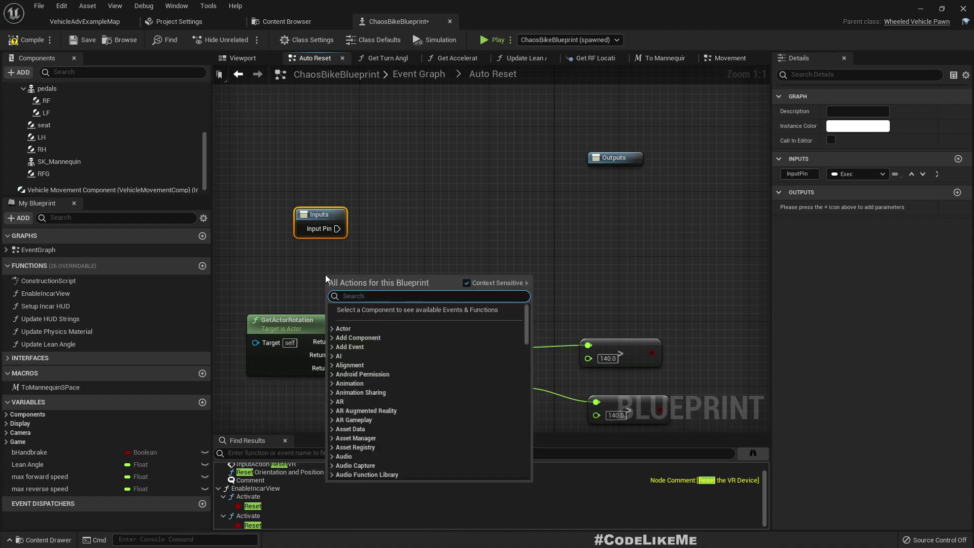
text(get velocity)
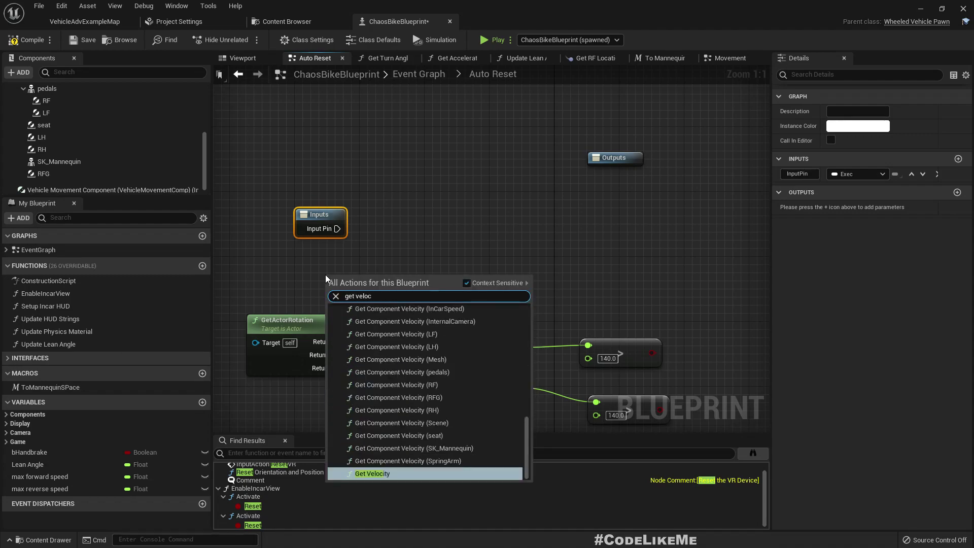
key(Return)
drag(411, 280, 464, 284)
text(>)
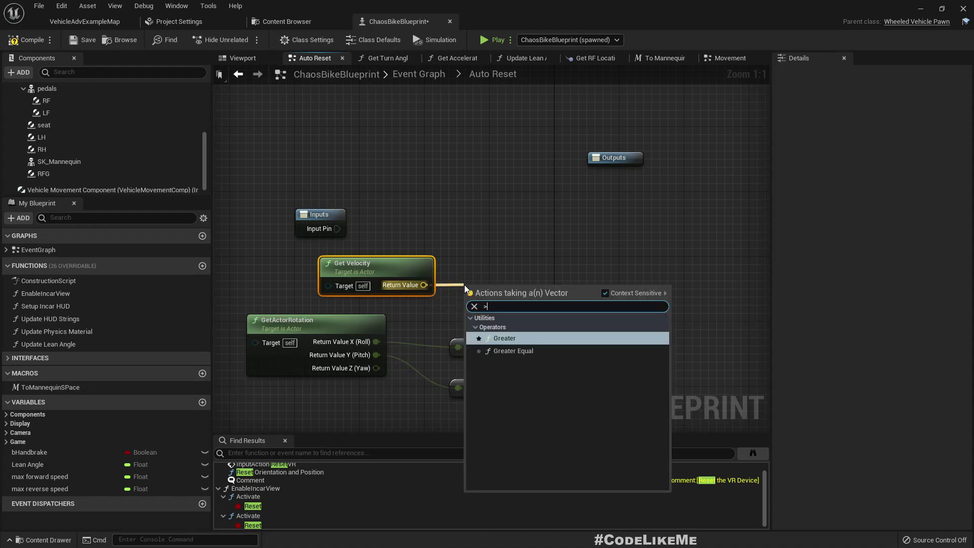
key(Return)
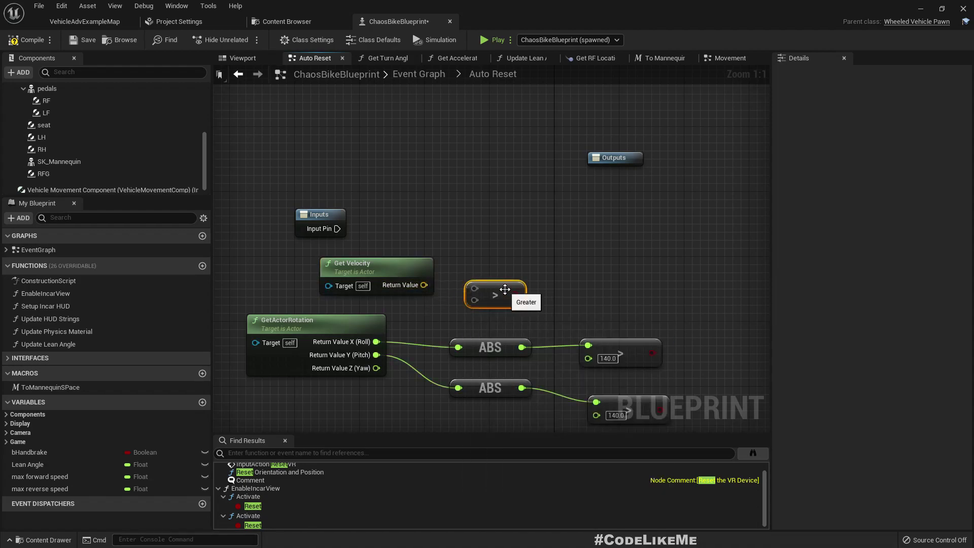
key(Delete)
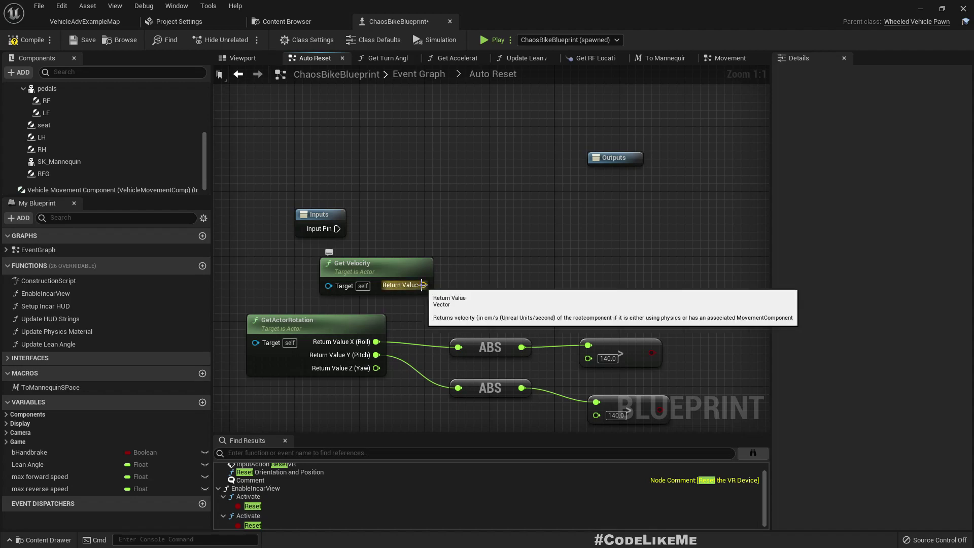
- Connect a VectorLength node to Get Velocity's Return Value
drag(424, 284, 476, 295)
text(lengt)
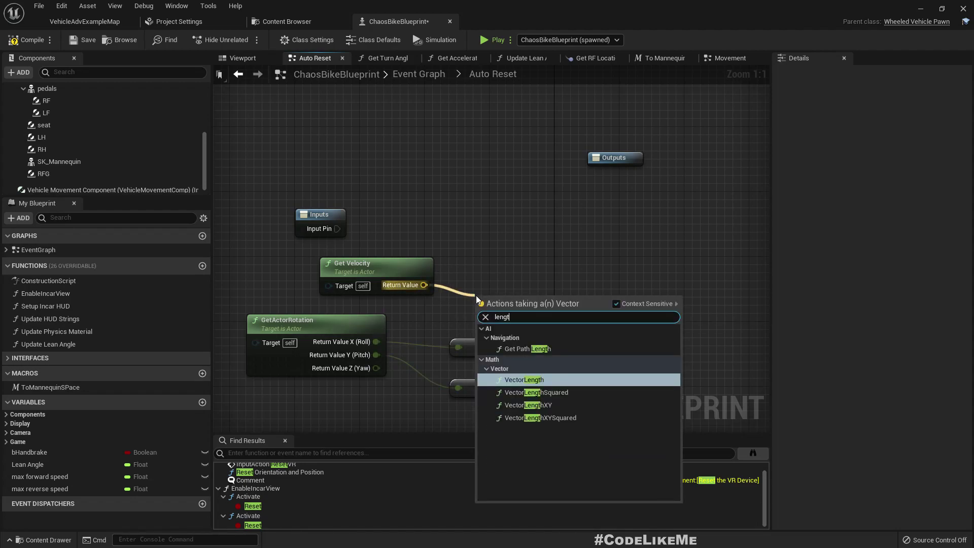
key(Return)
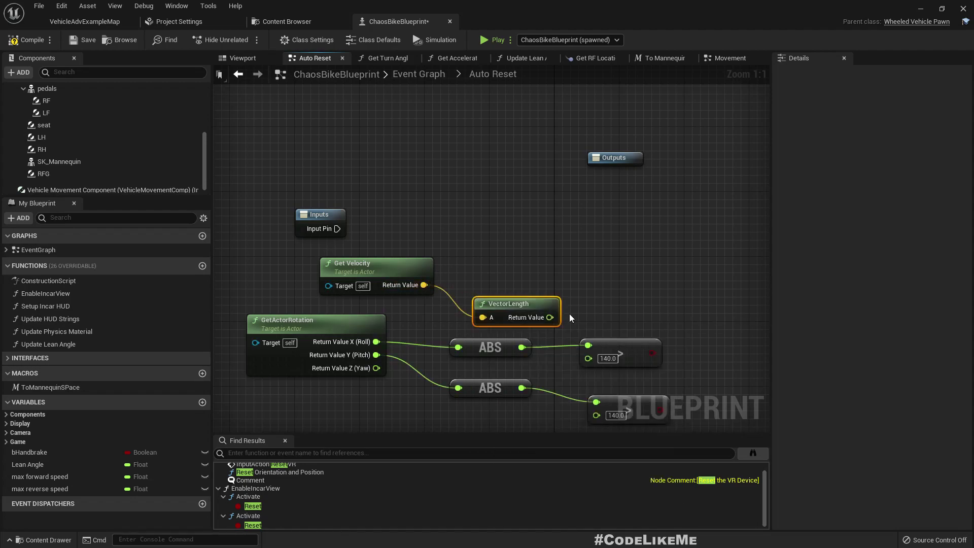
- Add a Greater node to the VectorLength output, set its threshold to 5, and place it above the tilt checks
drag(541, 300, 580, 302)
text(>)
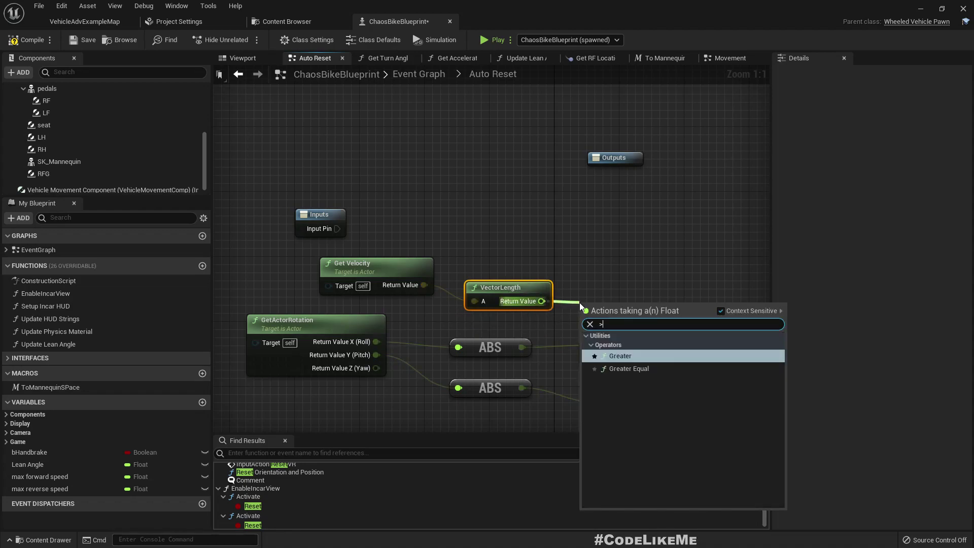
key(Return)
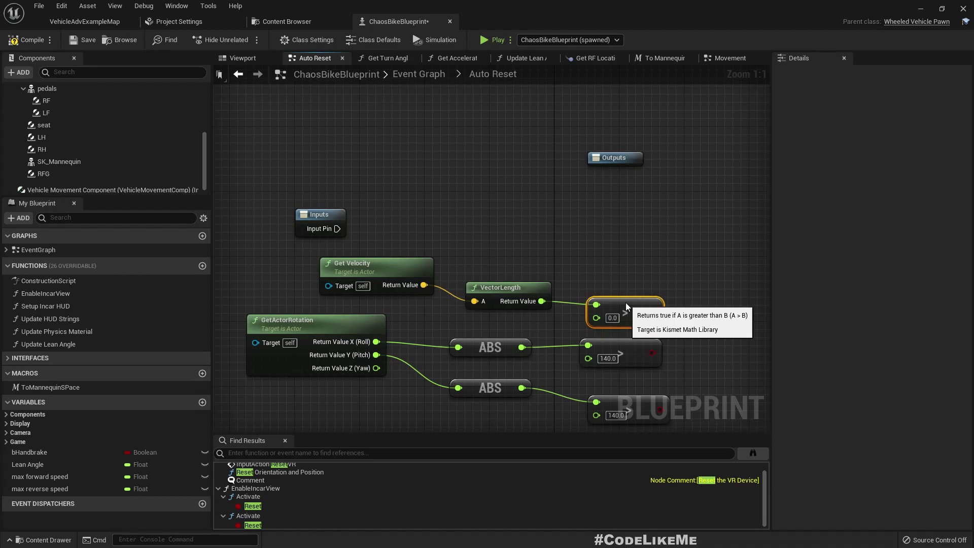
drag(626, 302, 634, 286)
click(612, 310)
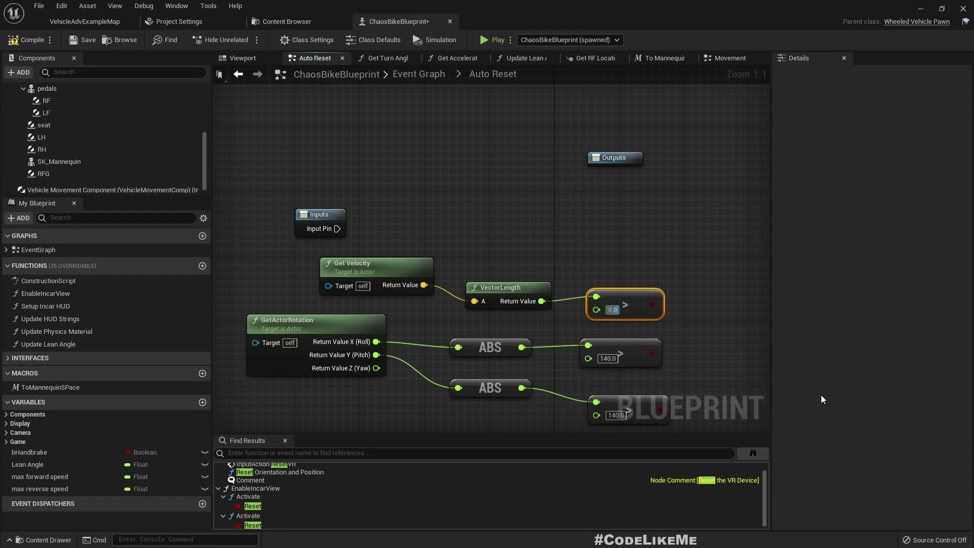
text(5)
key(Return)
right_drag(676, 302, 511, 261)
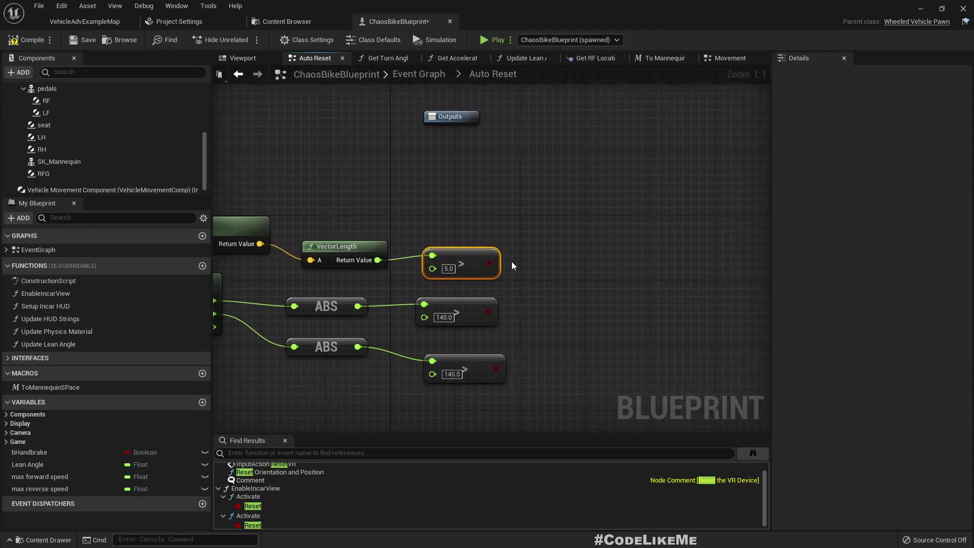
drag(494, 261, 495, 235)
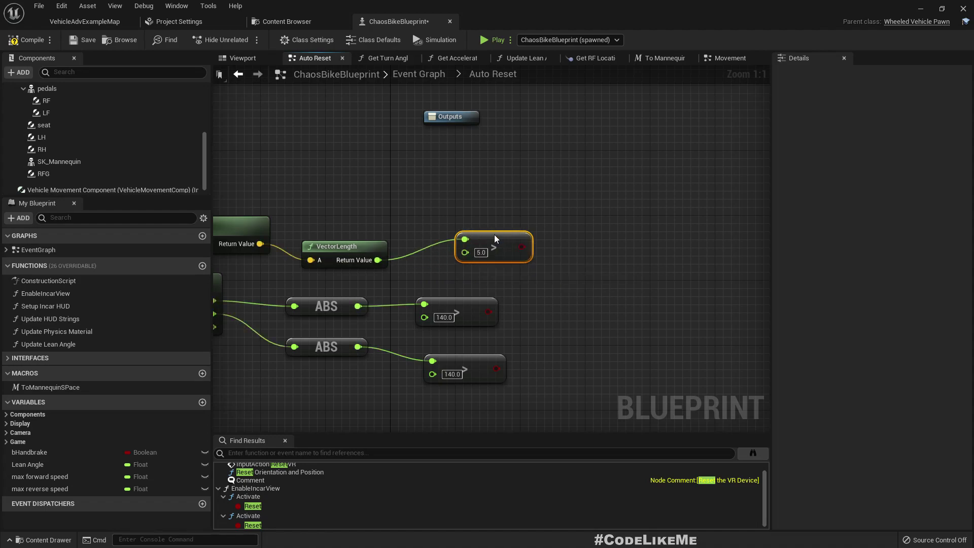
- Combine the roll and pitch Greater results with an OR Boolean node
drag(484, 310, 568, 324)
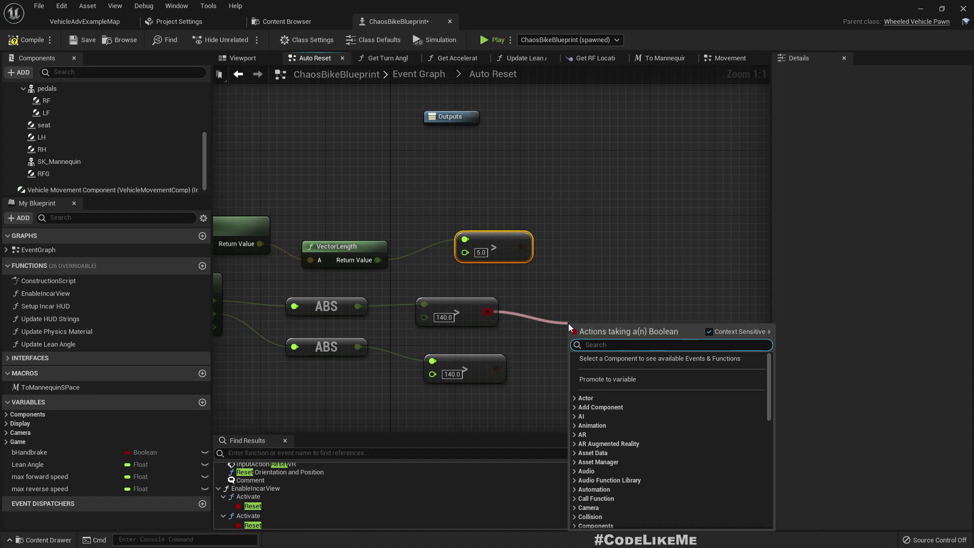
text(or)
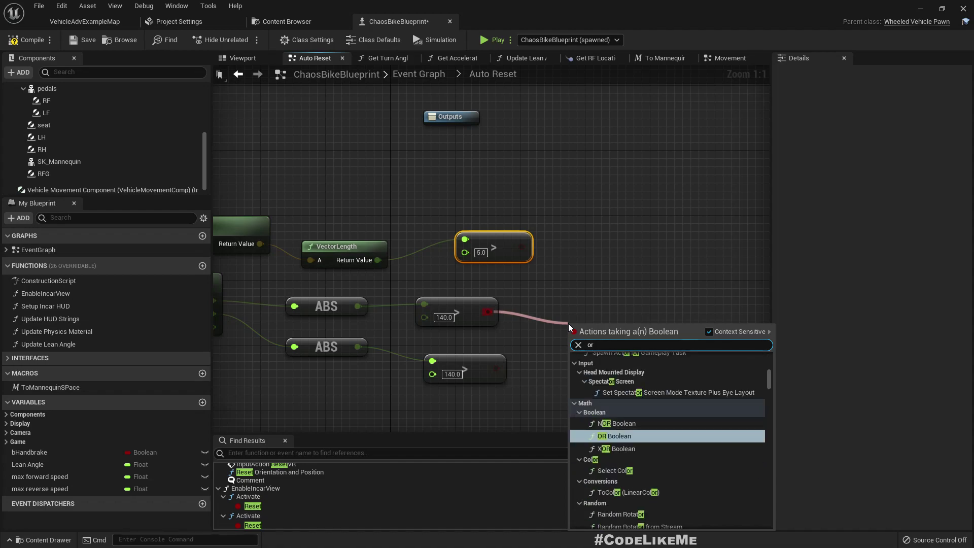
key(Return)
mouse_move(575, 346)
mouse_down()
mouse_move(496, 364)
mouse_move(574, 333)
mouse_move(578, 342)
mouse_up()
click(503, 389)
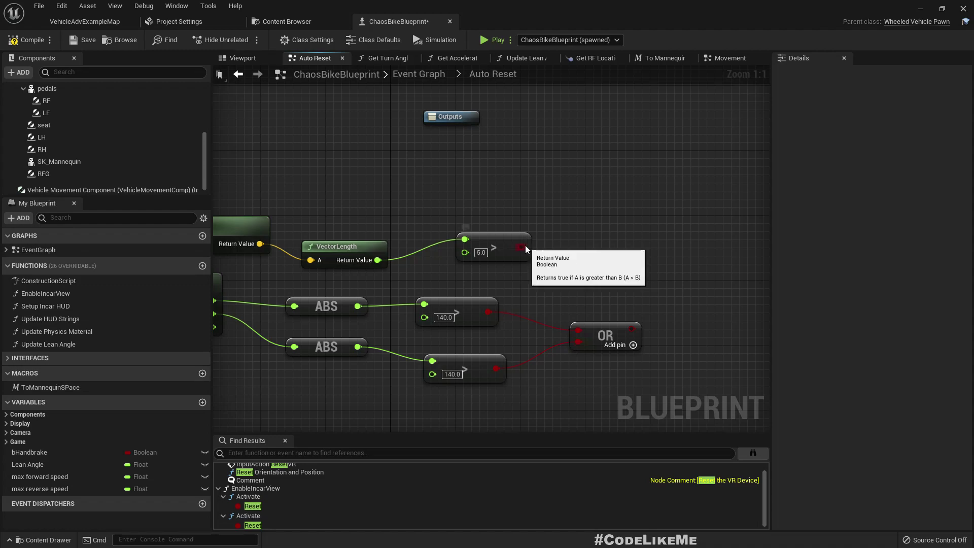
- Combine the velocity check and the OR result with an AND Boolean node
drag(521, 247, 586, 260)
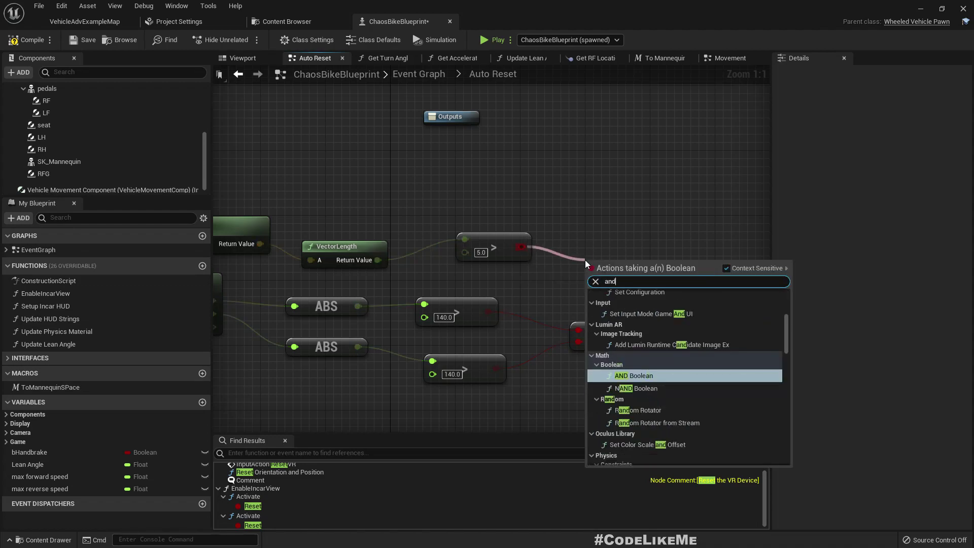
key(Return)
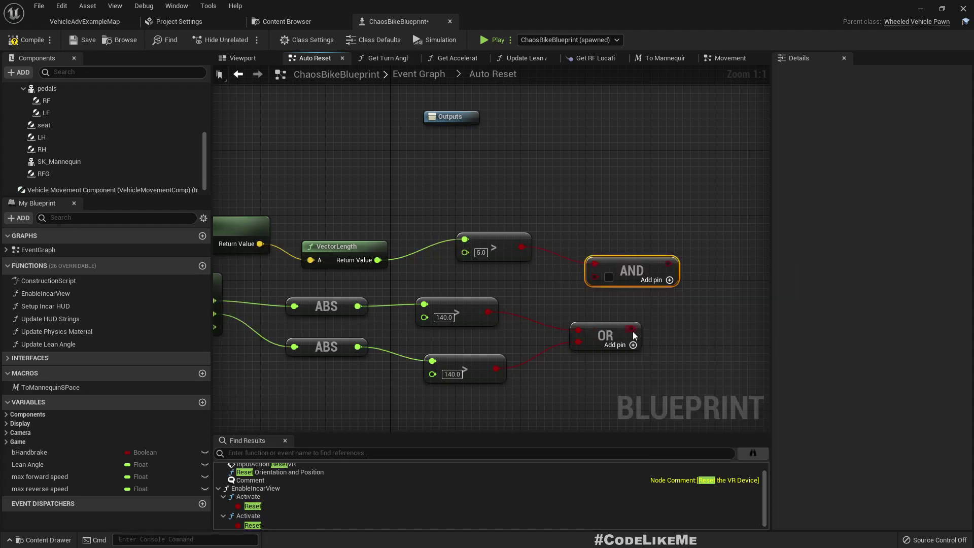
drag(632, 331, 606, 280)
- Review the velocity and tilt condition chains feeding the AND node in the Auto Reset graph
right_drag(307, 188, 398, 195)
right_drag(722, 309, 638, 313)
scroll(637, 313, down, 3)
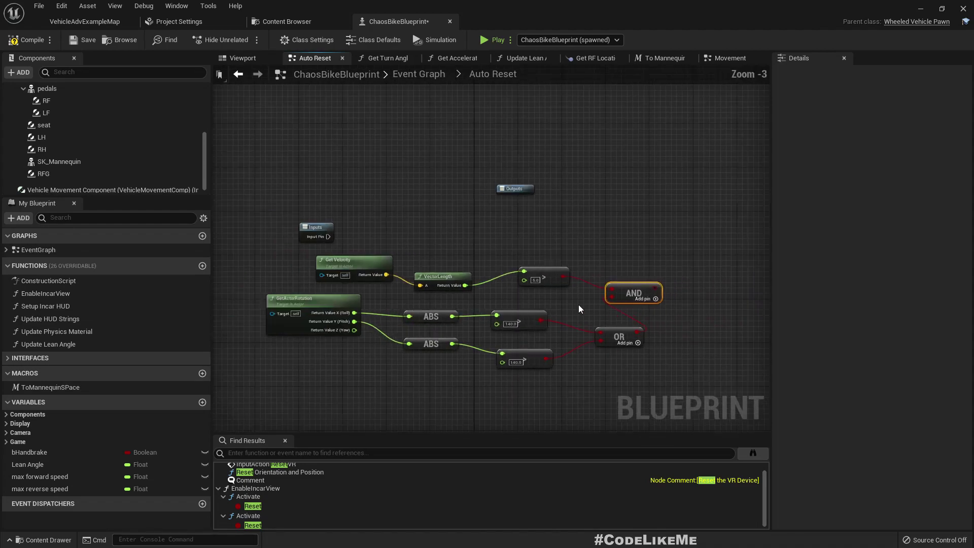
drag(395, 237, 559, 284)
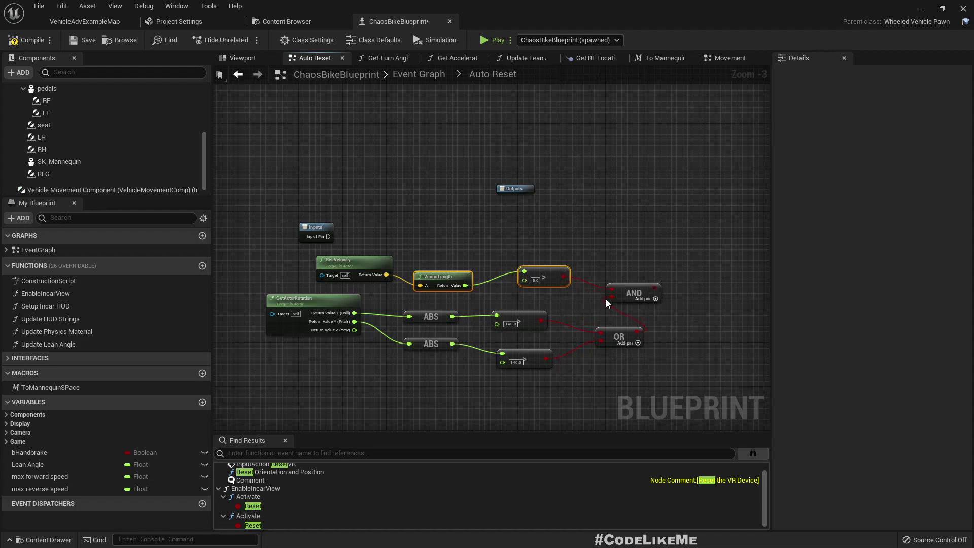
click(511, 310)
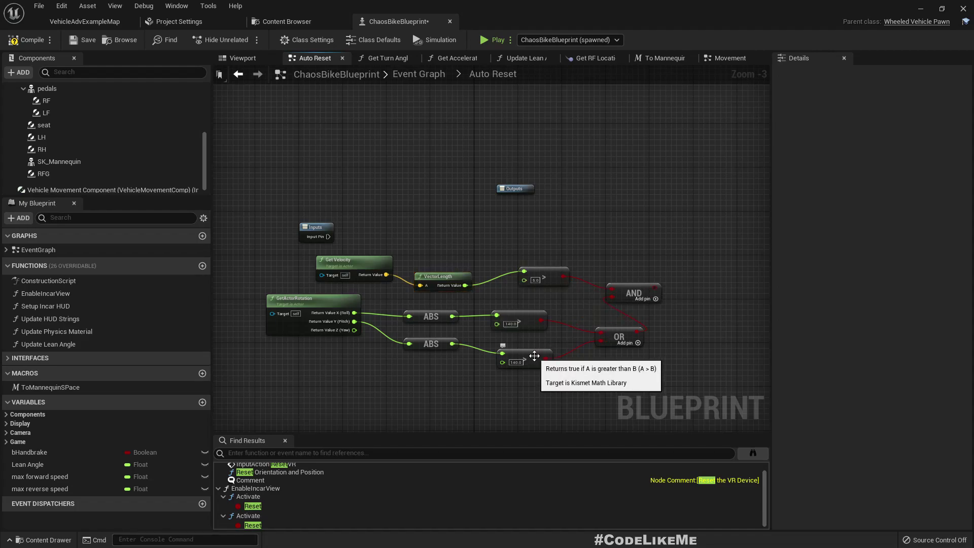
scroll(338, 248, up, 3)
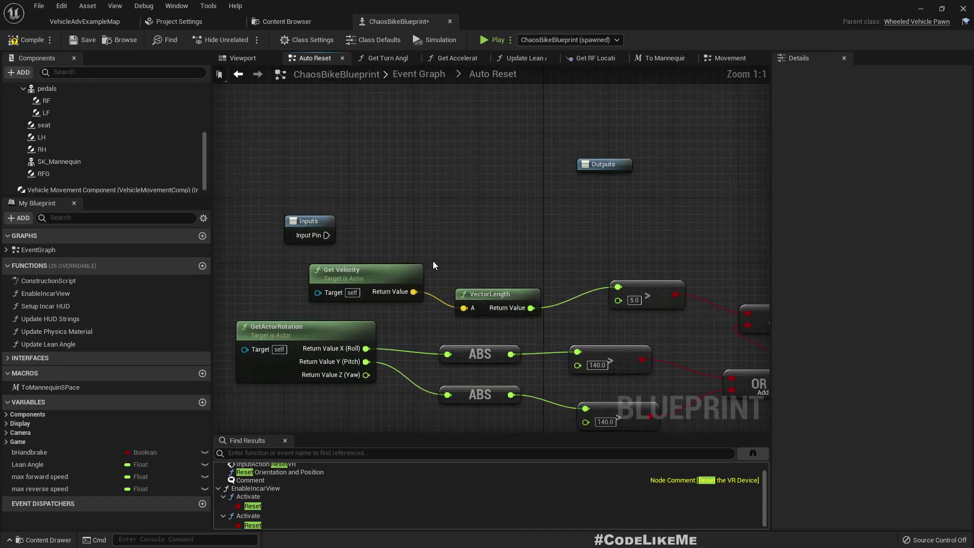
scroll(433, 261, down, 2)
scroll(438, 257, up, 2)
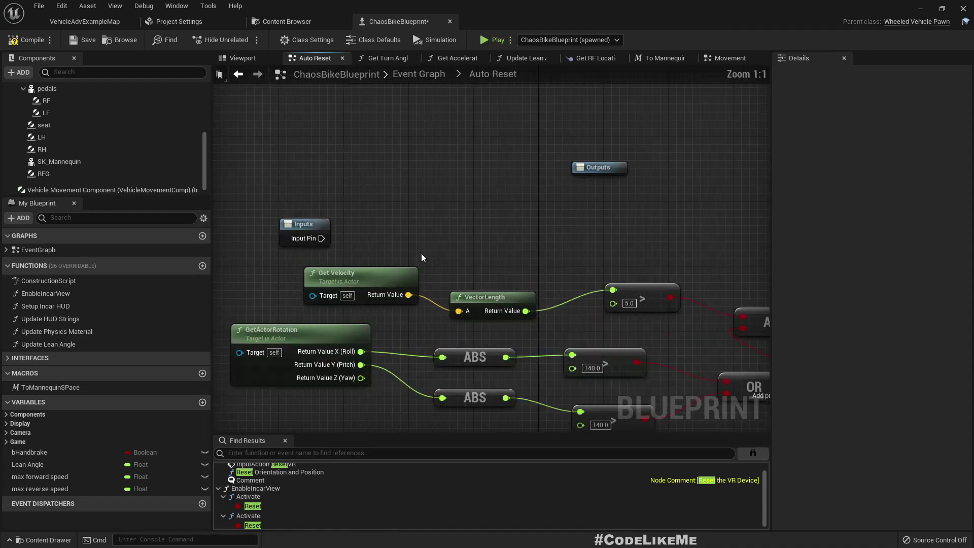
click(302, 225)
right_drag(373, 232, 331, 268)
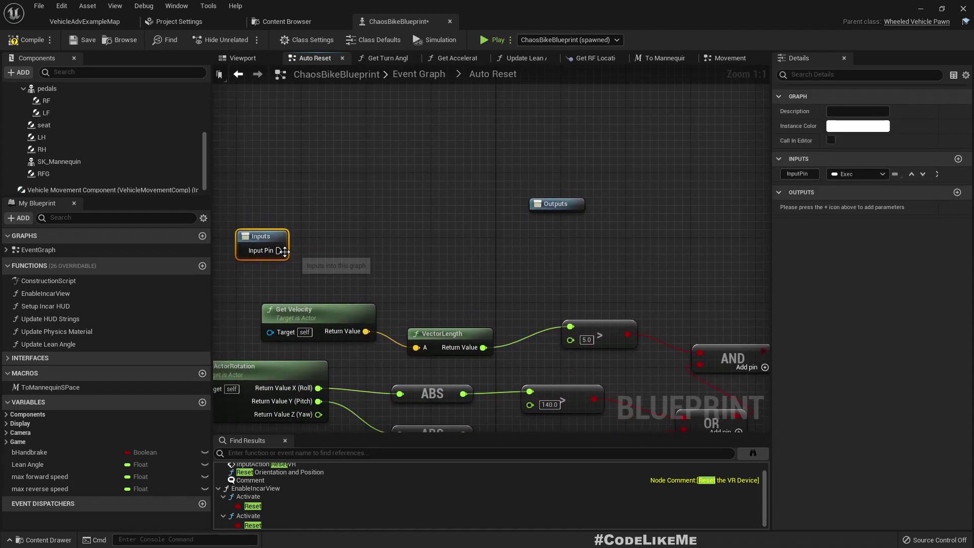
drag(568, 249, 568, 249)
text(rese)
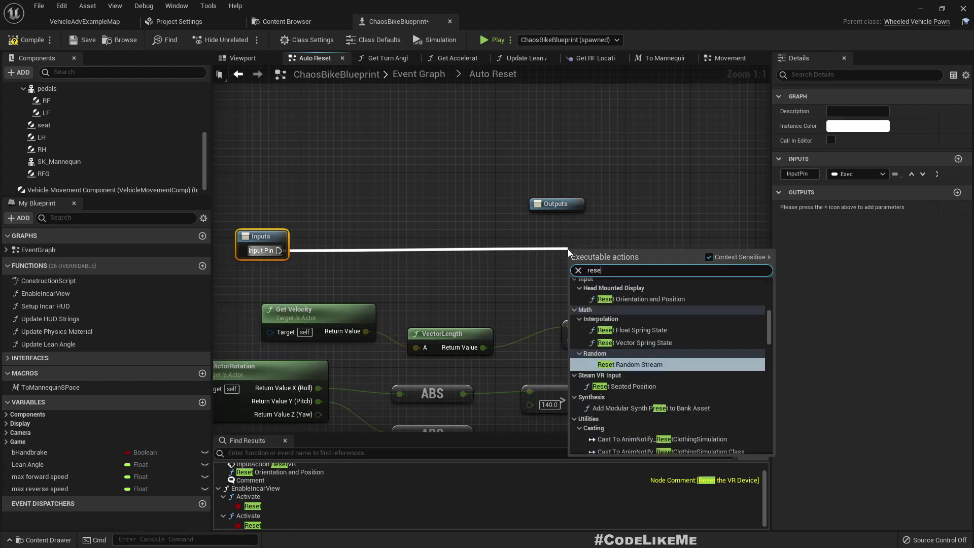
key(Escape)
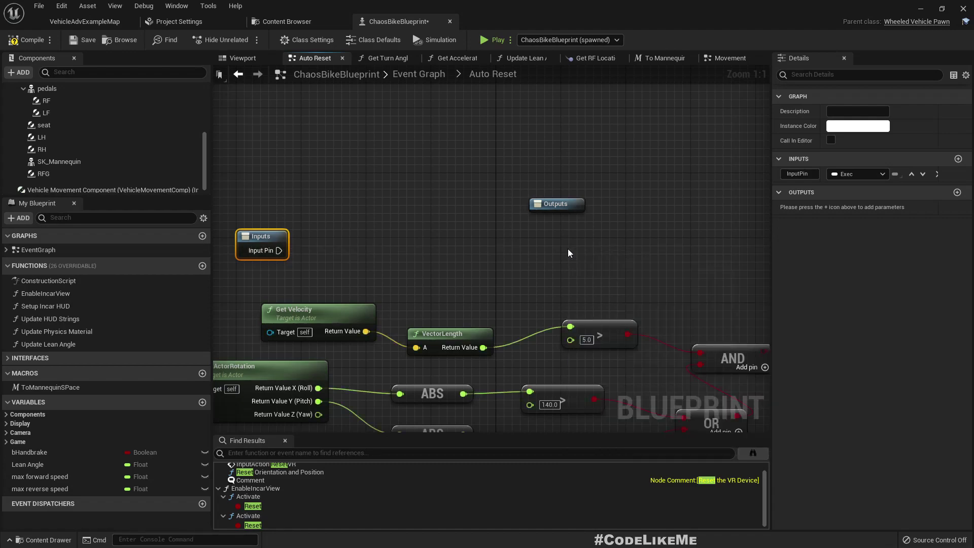
- Add a custom event in the Event Graph below the GetActorRotation node of the ResetCar logic
click(425, 74)
right_drag(325, 385, 388, 252)
scroll(388, 251, up, 7)
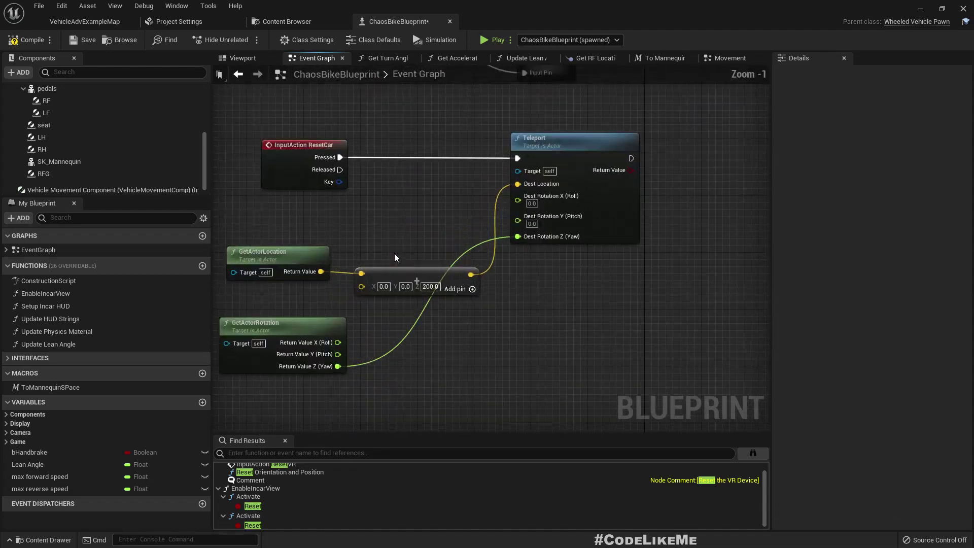
right_drag(333, 212, 407, 165)
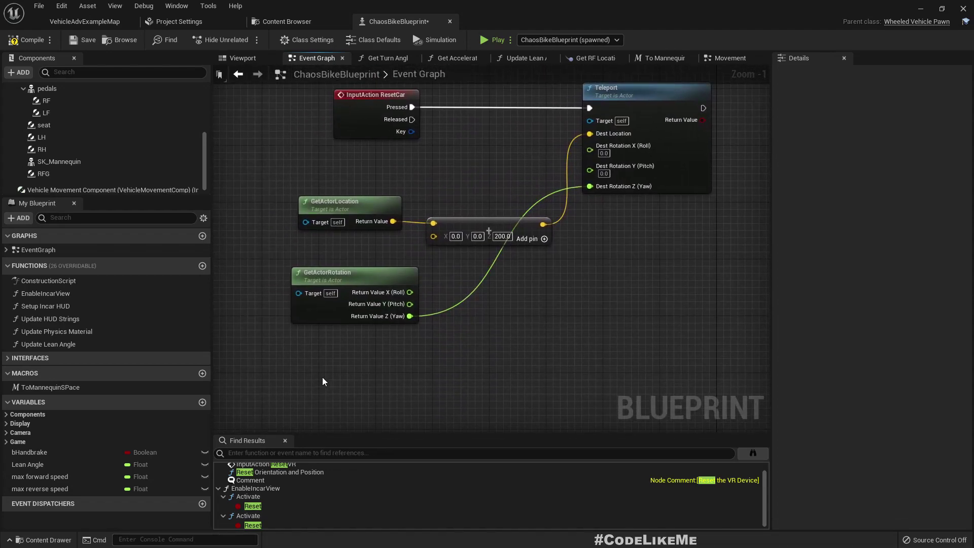
right_click(322, 377)
text(custo)
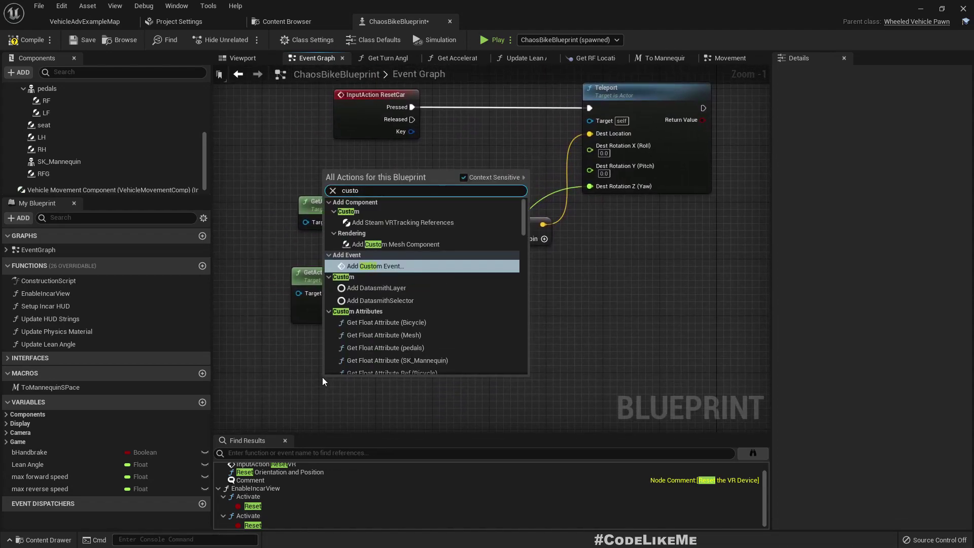
key(Return)
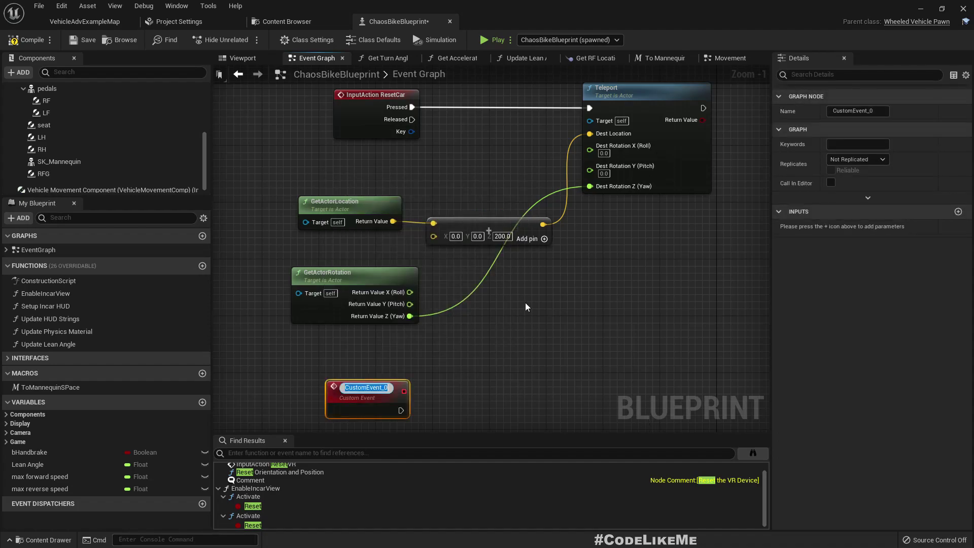
- Try to find a reset action on the Vehicle Movement Component, and delete its reference node from the graph
right_click(526, 302)
text(res)
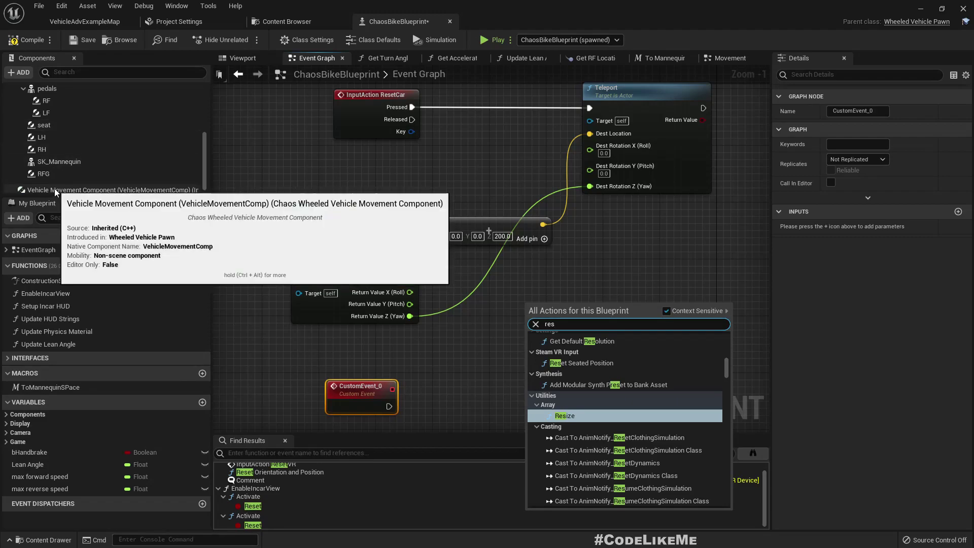
drag(56, 189, 555, 316)
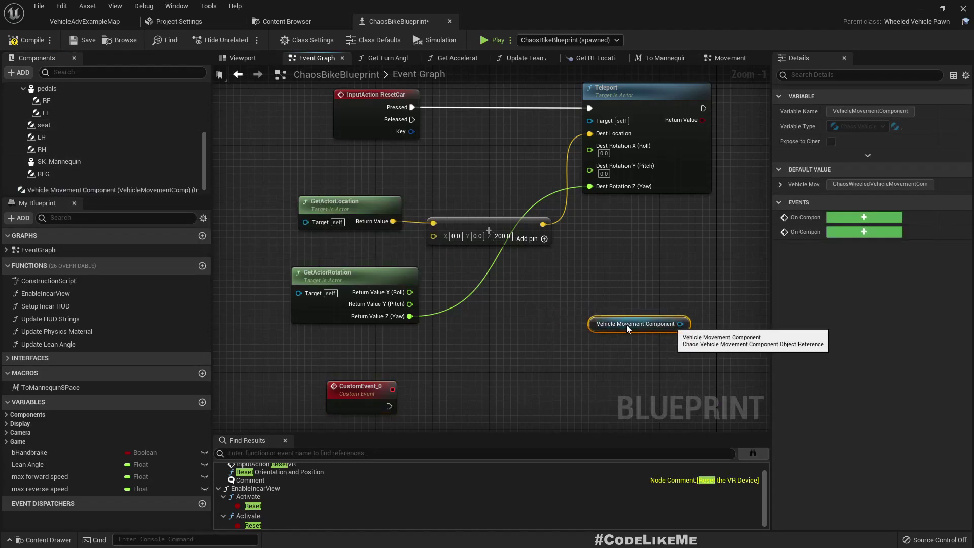
mouse_move(634, 321)
mouse_down()
mouse_move(606, 328)
mouse_move(645, 330)
mouse_up()
text(reset)
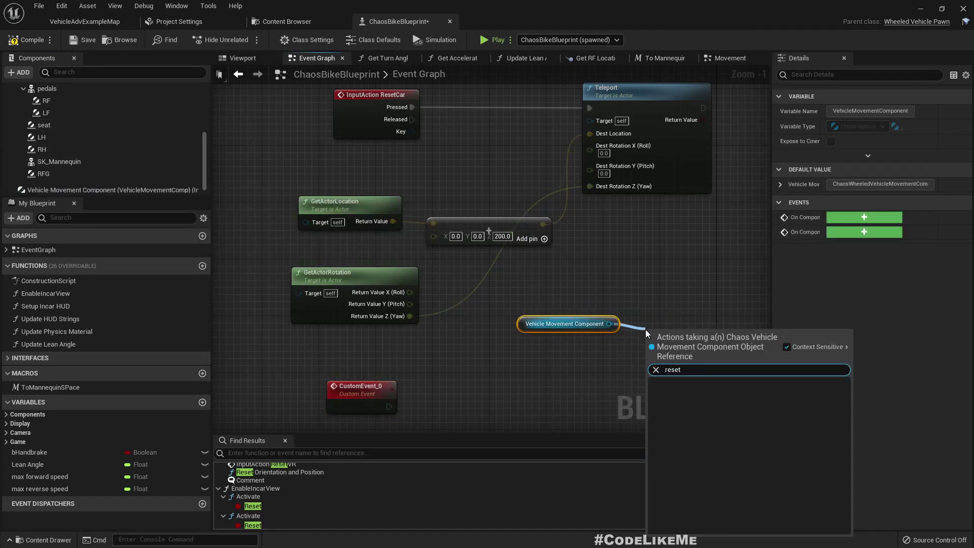
key(Escape)
click(363, 394)
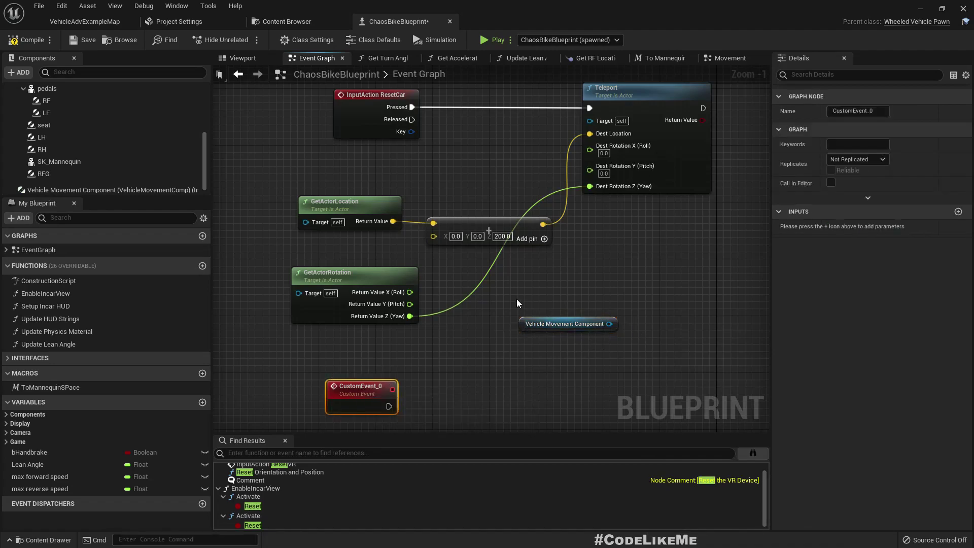
drag(516, 300, 574, 354)
key(Delete)
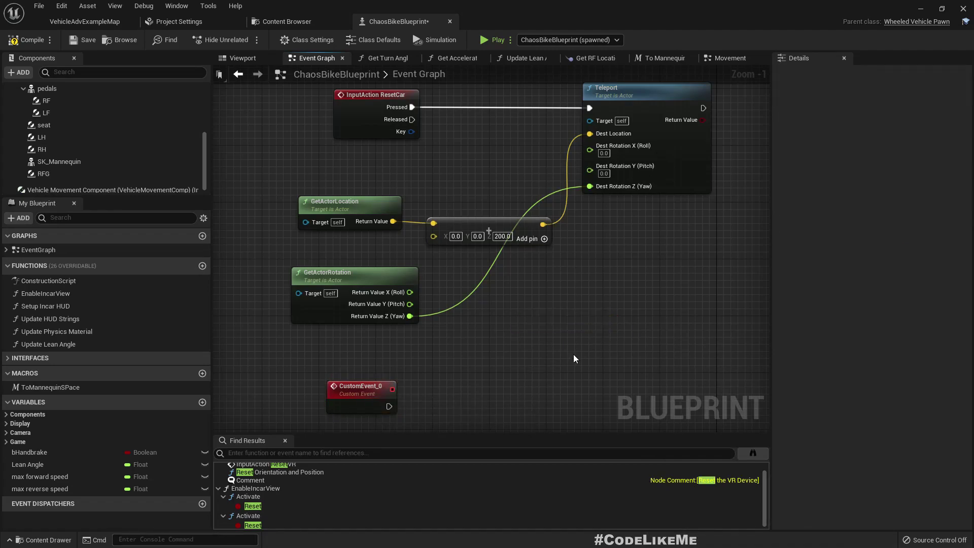
- Name the custom event ResetBike and connect its execution output to the Teleport node
double_click(354, 388)
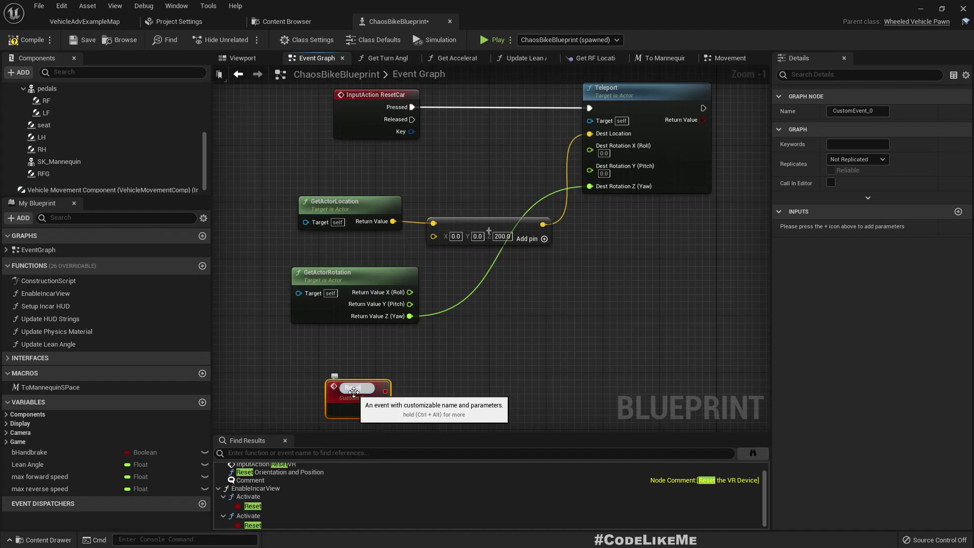
text(ResetBike)
key(Return)
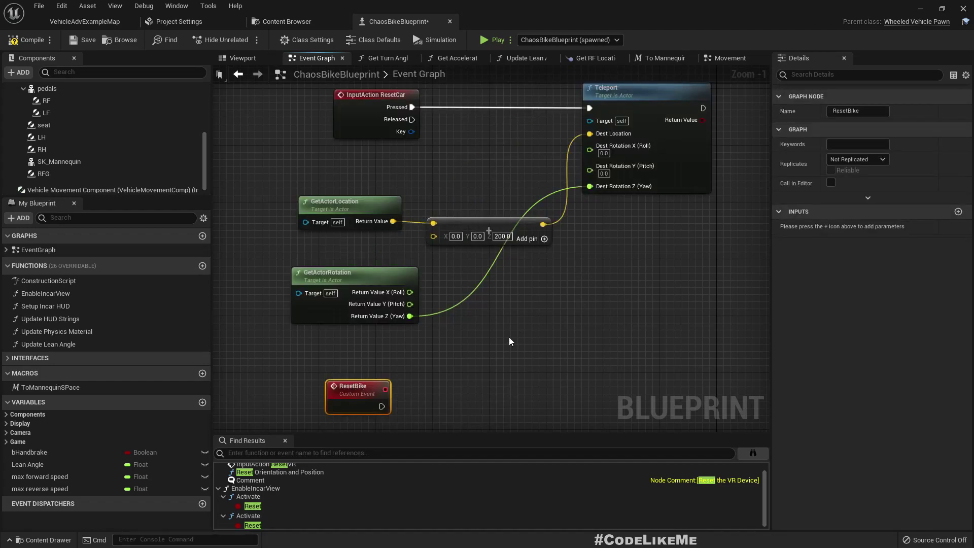
drag(380, 406, 592, 107)
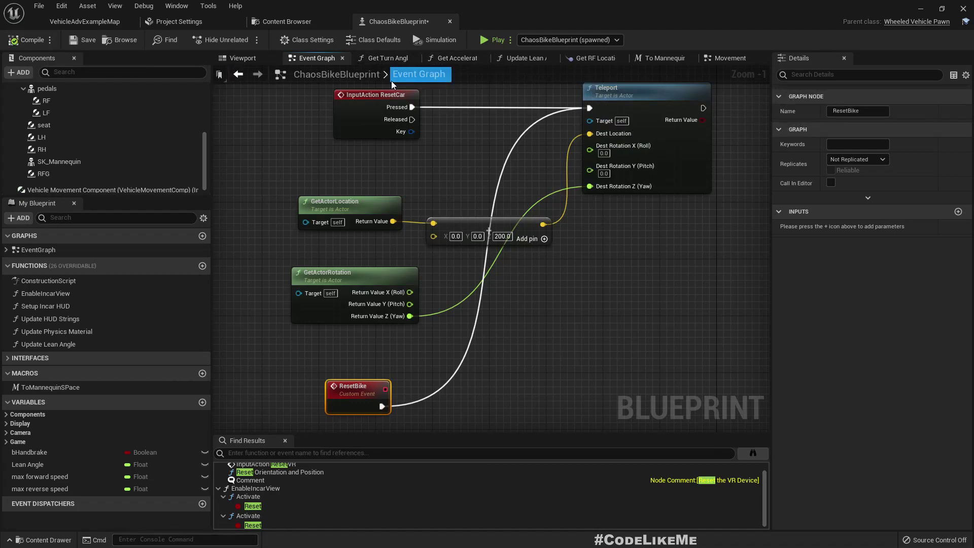
- Call Reset Bike from the Input Pin in the Auto Reset graph, placing the node beyond the condition checks
right_drag(486, 161, 456, 277)
scroll(457, 278, down, 1)
right_drag(647, 125, 502, 226)
scroll(503, 227, up, 1)
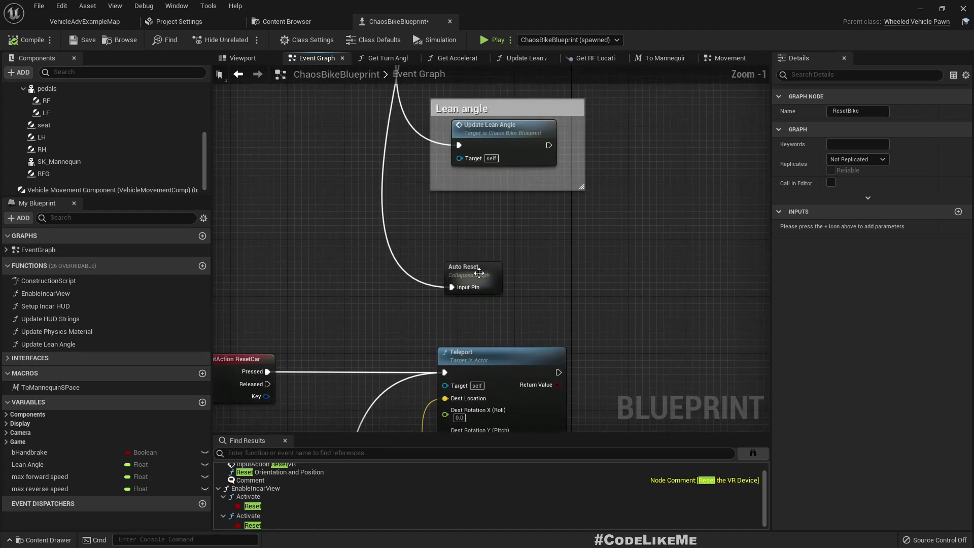
double_click(479, 277)
right_drag(479, 277, 442, 213)
drag(255, 183, 656, 181)
text(reset)
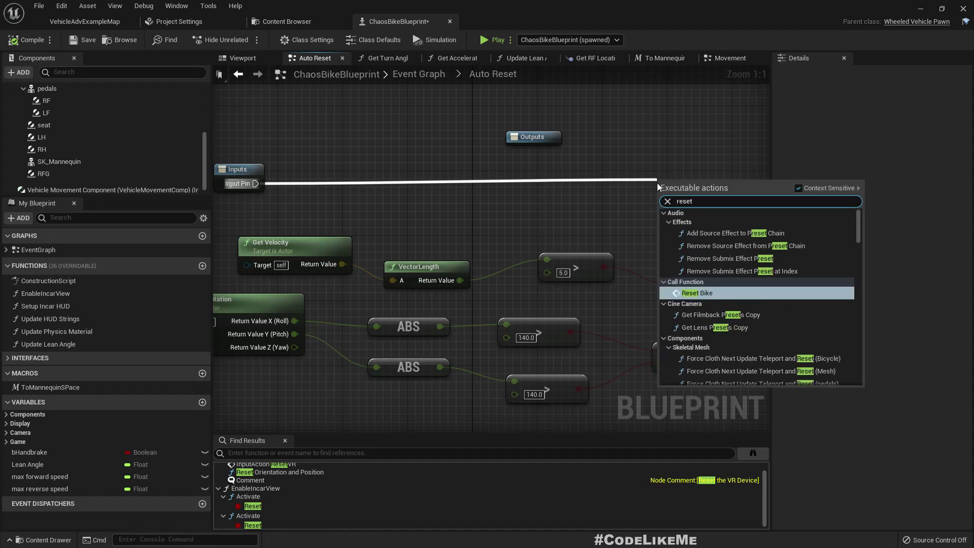
key(Return)
right_drag(604, 218, 467, 220)
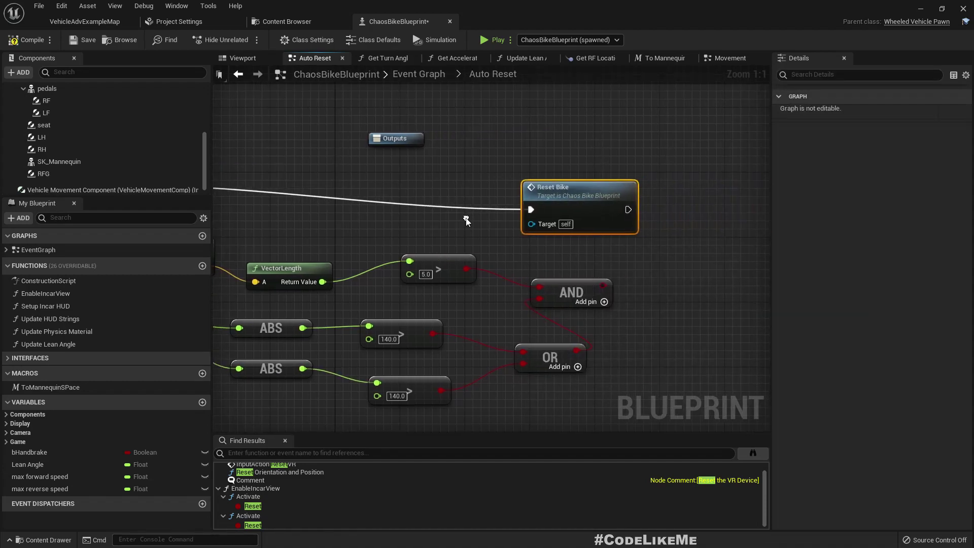
drag(571, 196, 661, 161)
- Insert a Branch between the Inputs node and Reset Bike, and wire the AND result into its Condition
right_drag(510, 206, 651, 212)
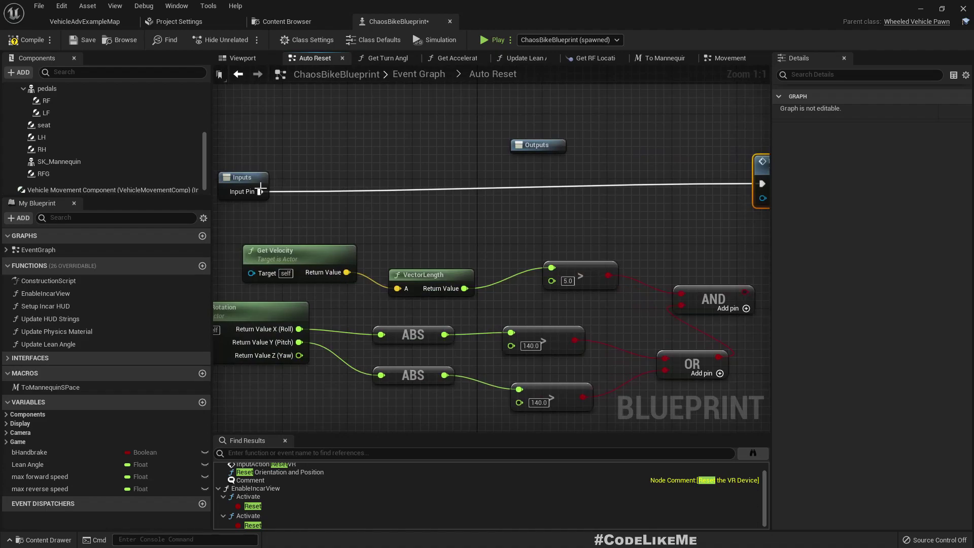
drag(259, 192, 549, 188)
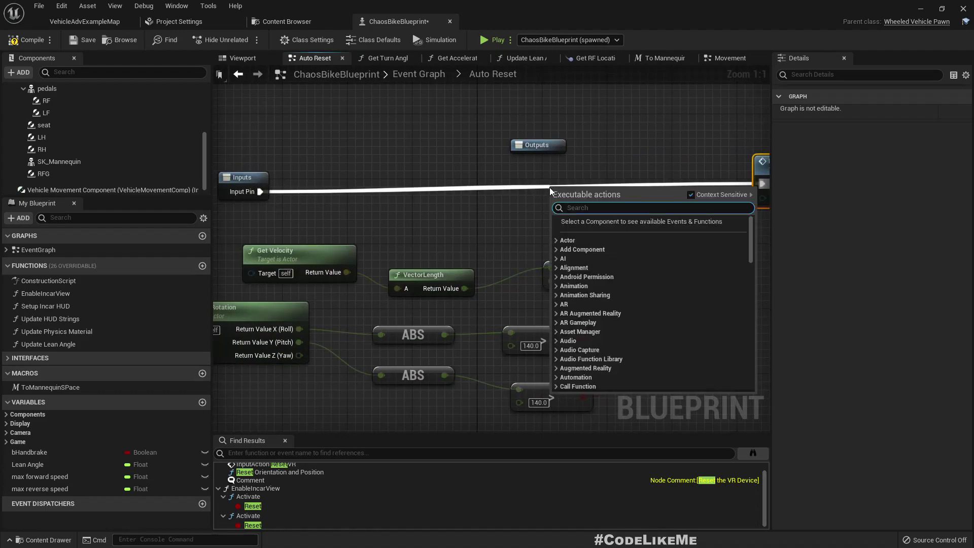
text(branch)
key(Return)
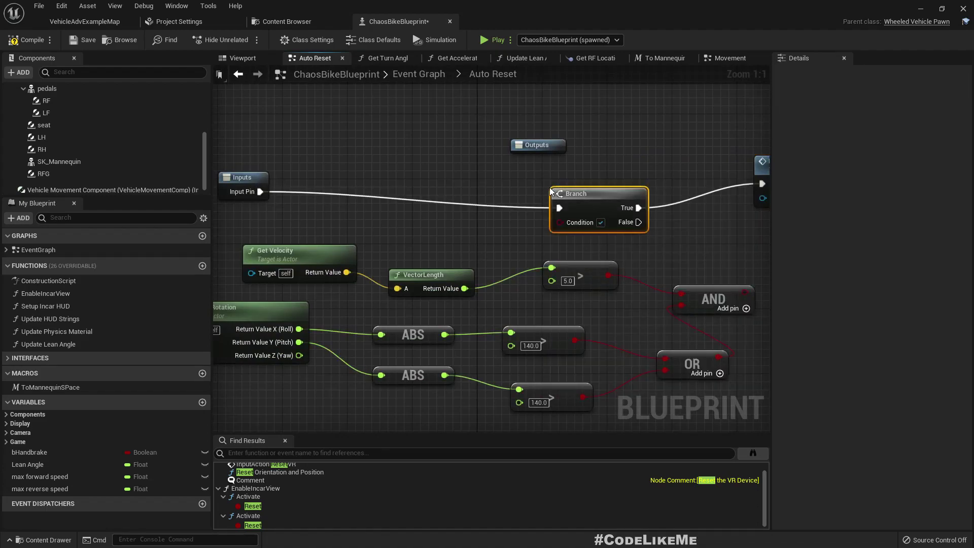
drag(593, 202, 601, 177)
scroll(619, 248, down, 2)
right_drag(649, 251, 577, 281)
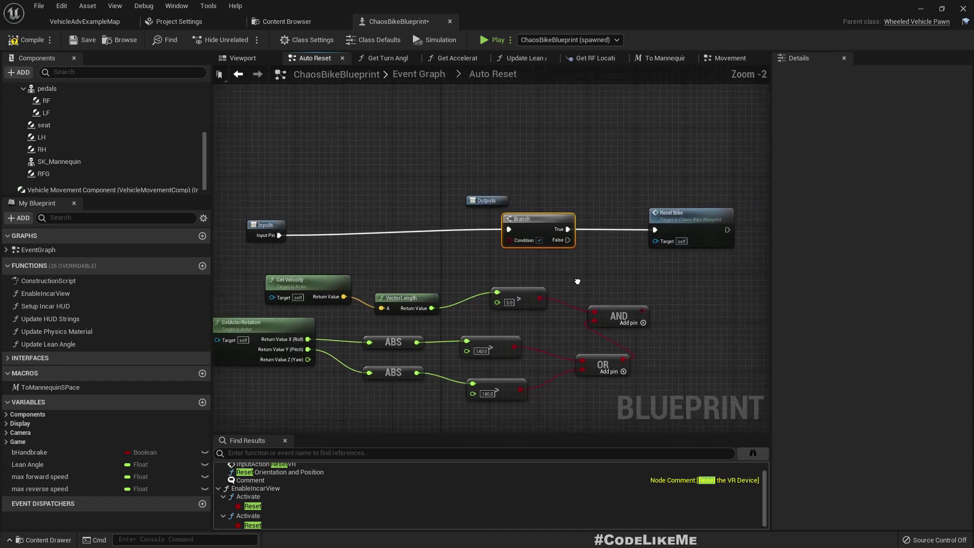
drag(642, 309, 522, 245)
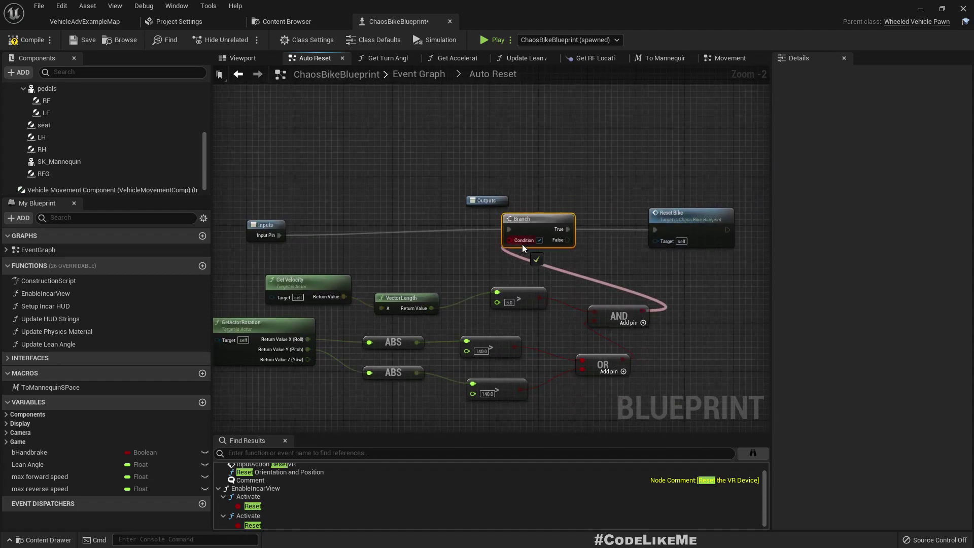
- Insert a Do Once node between the Branch's True output and Reset Bike, spacing the nodes out in line
right_drag(669, 265, 573, 284)
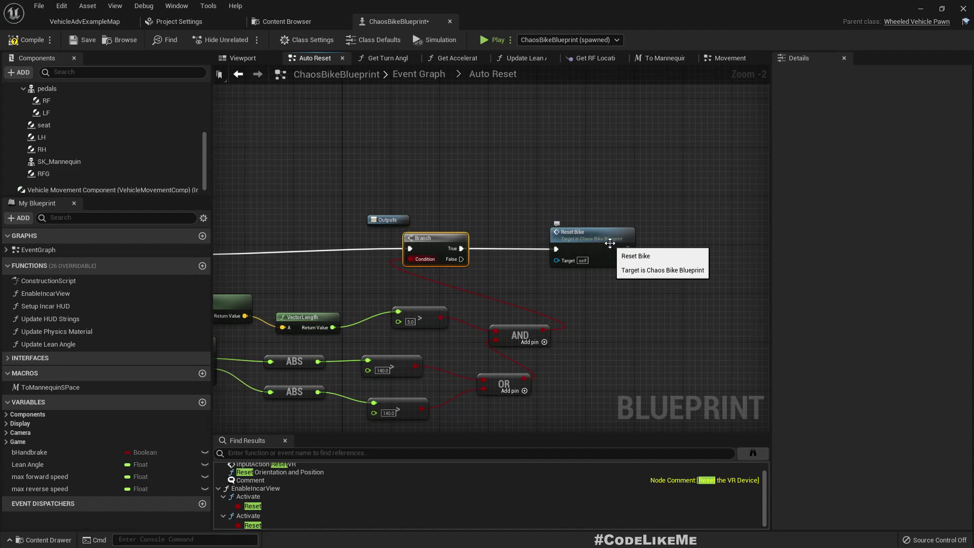
drag(623, 247, 694, 244)
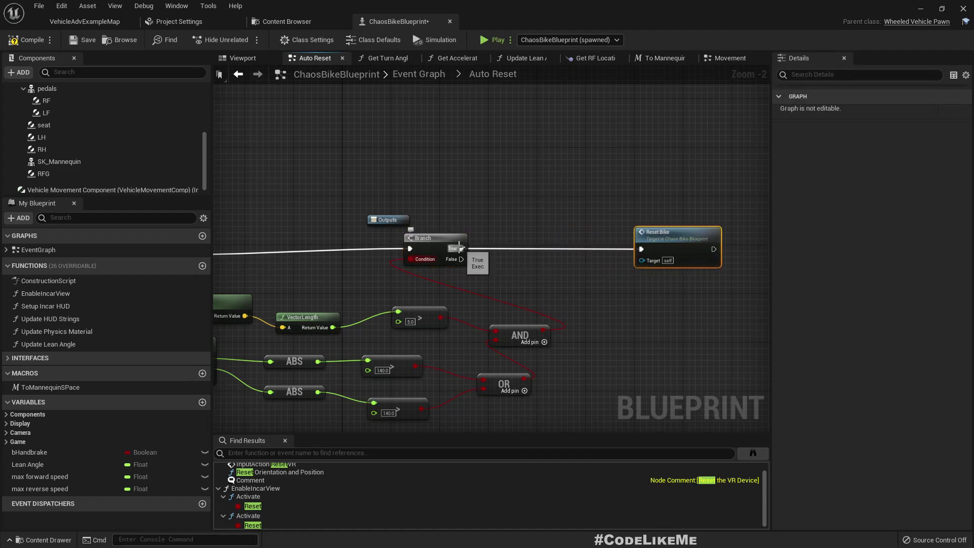
drag(459, 248, 500, 249)
text(do once)
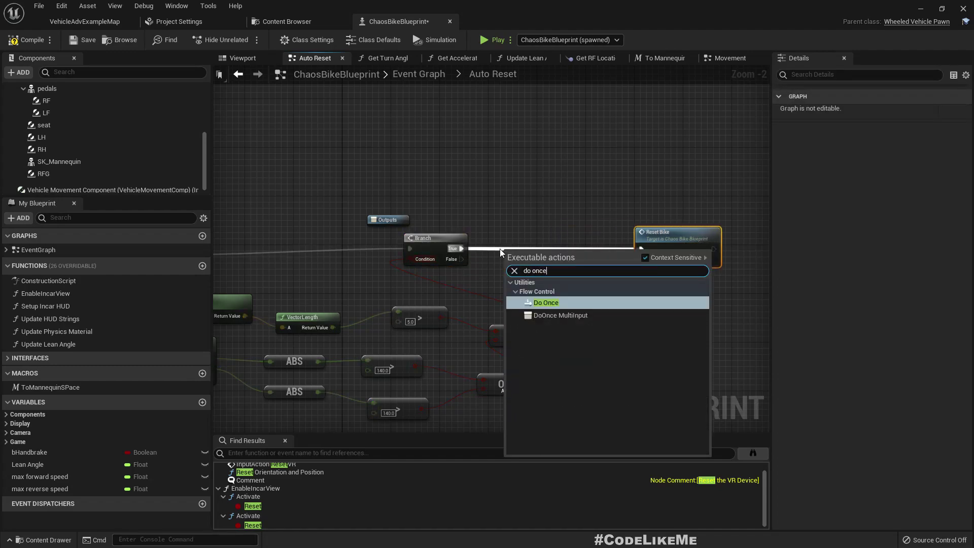
key(Return)
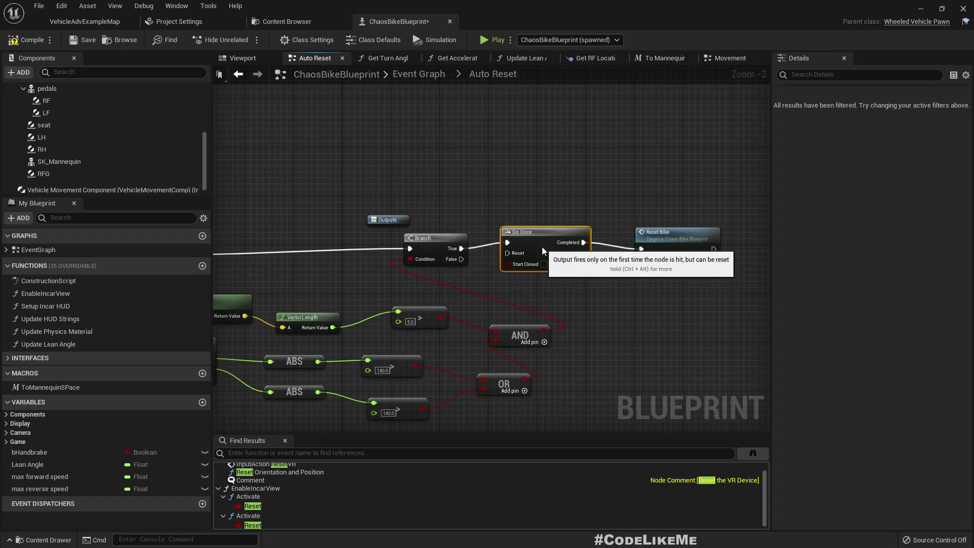
drag(542, 248, 546, 254)
right_drag(614, 301, 456, 301)
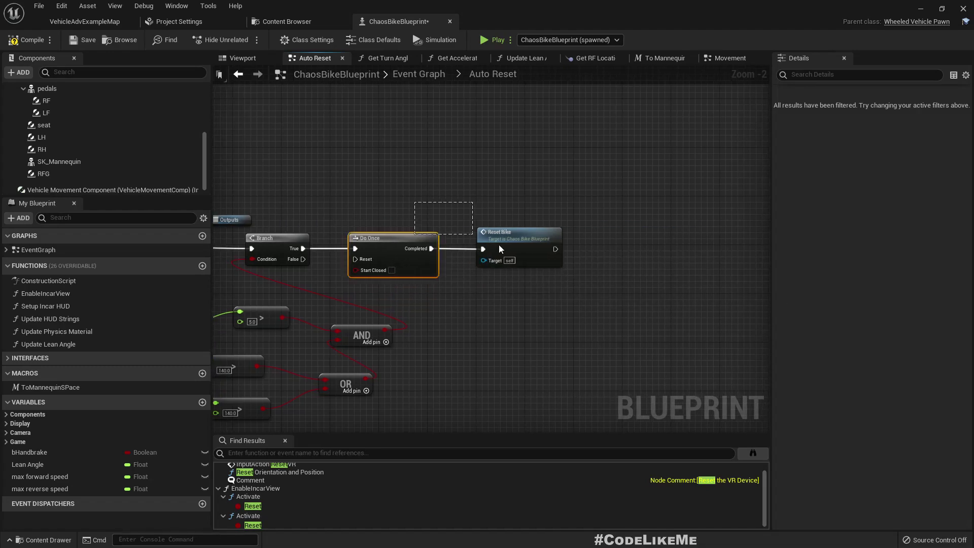
drag(500, 249, 503, 250)
drag(399, 245, 450, 246)
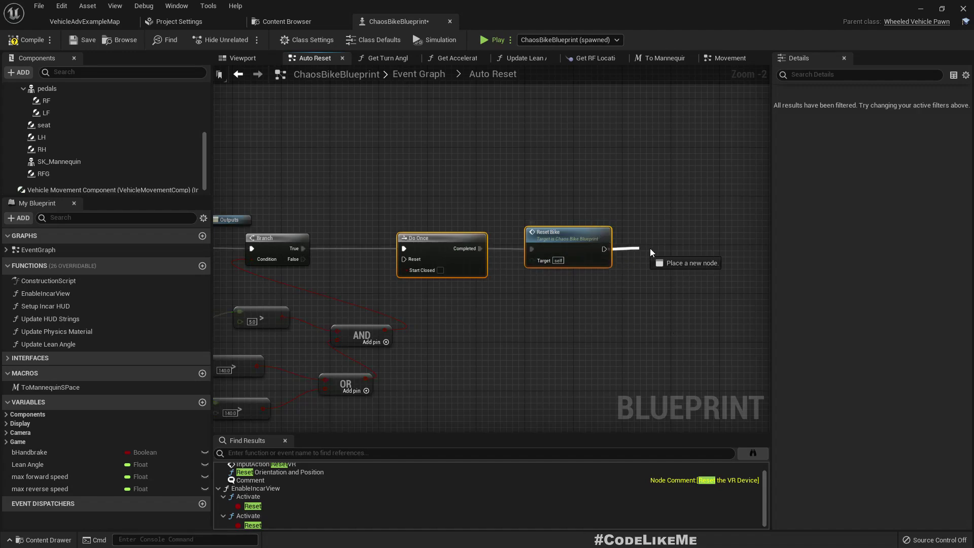
- Add a Delay node after Reset Bike with a duration of 1.0 second
drag(652, 248, 652, 248)
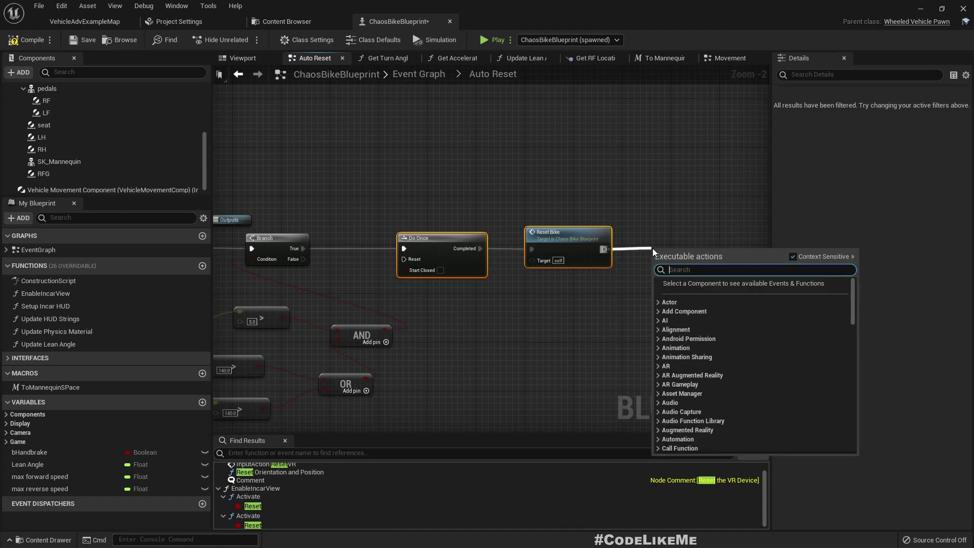
text(delay)
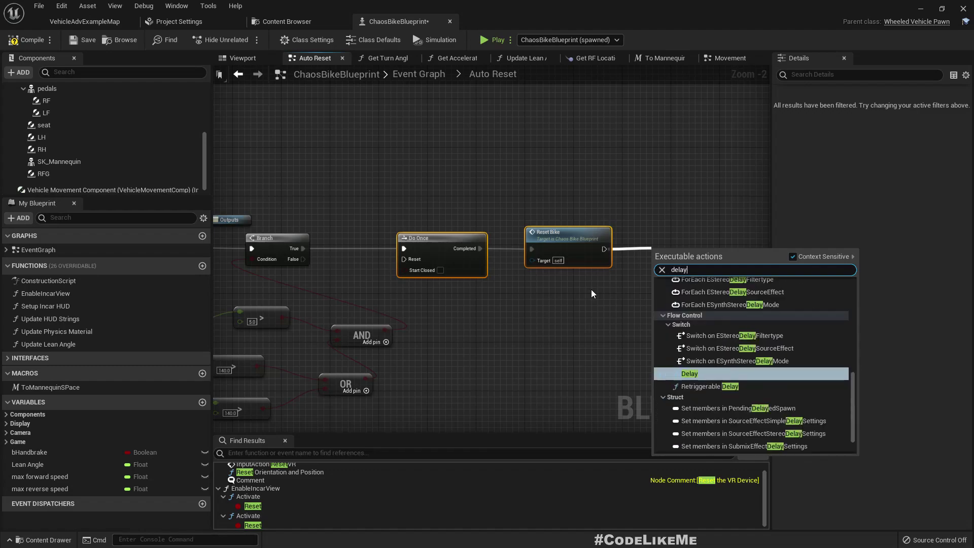
key(Return)
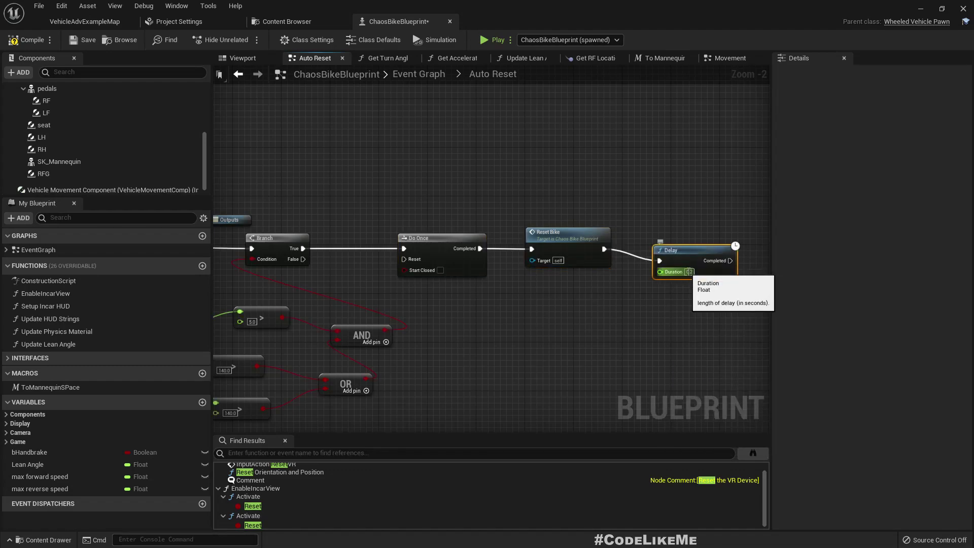
click(689, 272)
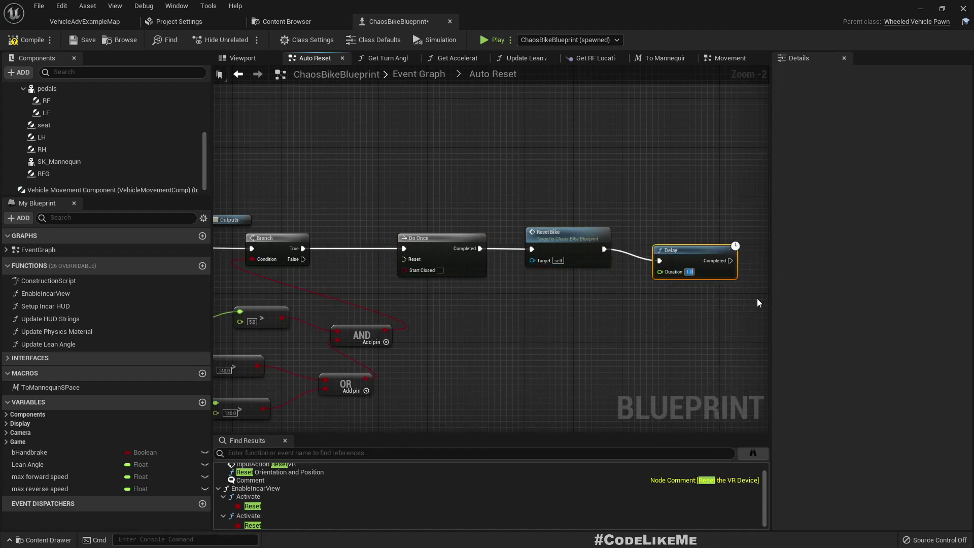
- Connect the Delay's Completed output to the Do Once Reset input, routing the wire below the nodes through a reroute node
drag(730, 260, 723, 313)
drag(418, 265, 409, 259)
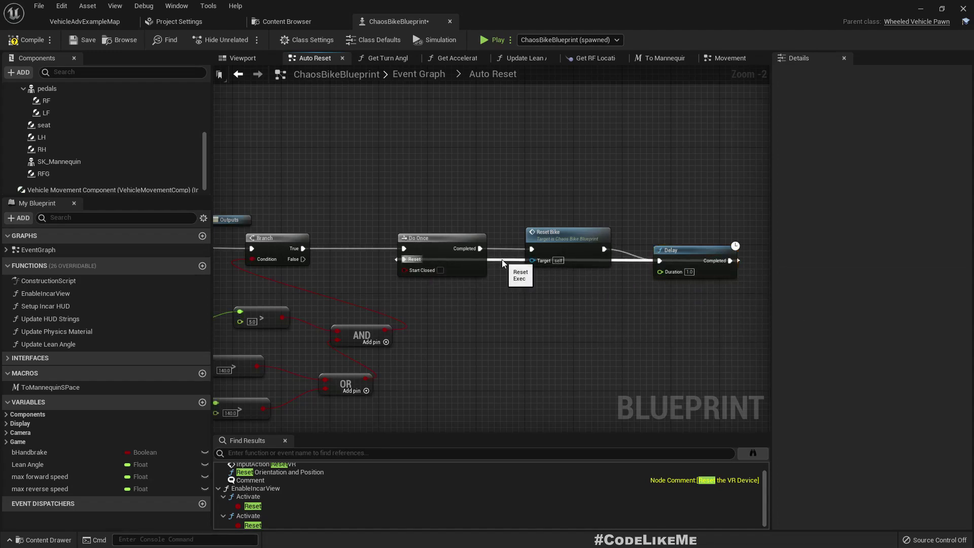
double_click(503, 260)
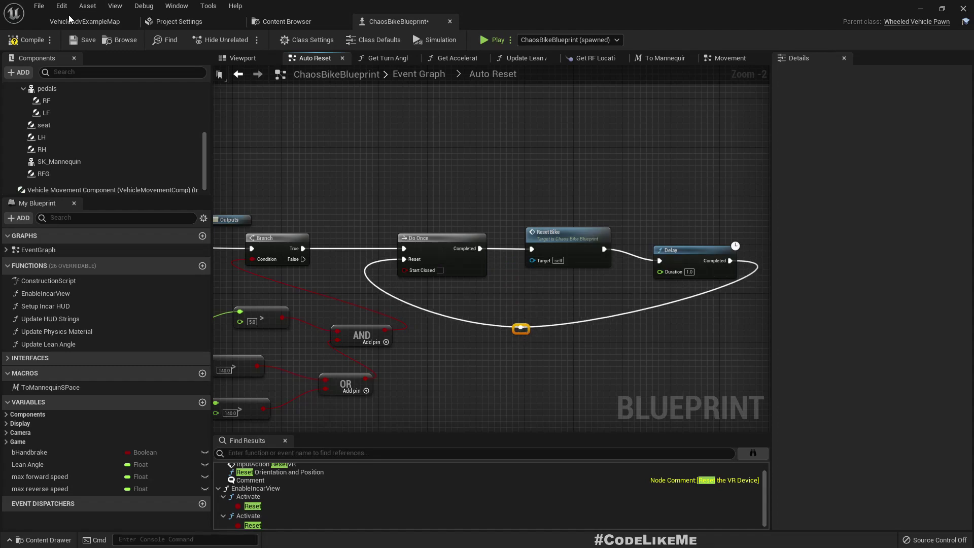
- Play-test the VehicleAdvExampleMap level full screen, riding and steering the bike to check the automatic reset
click(85, 22)
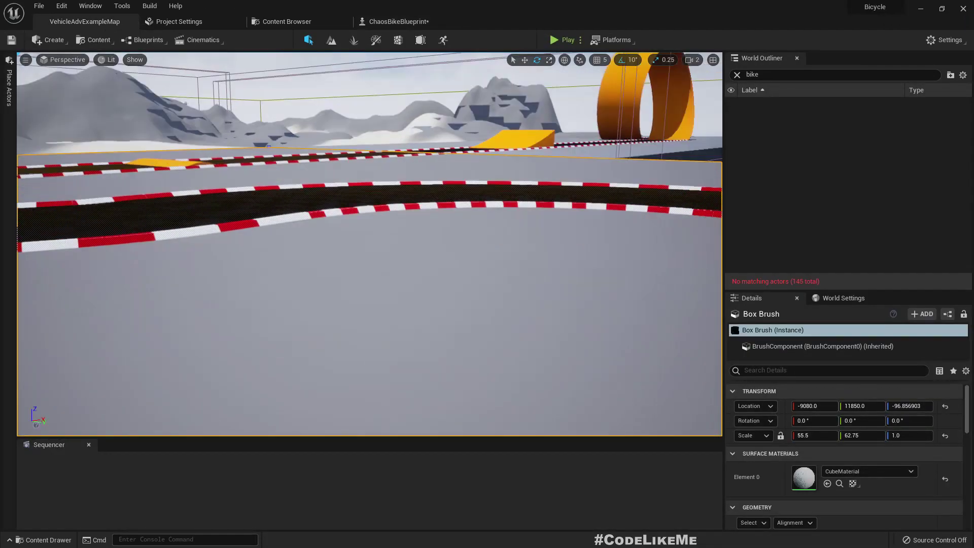
key(F11)
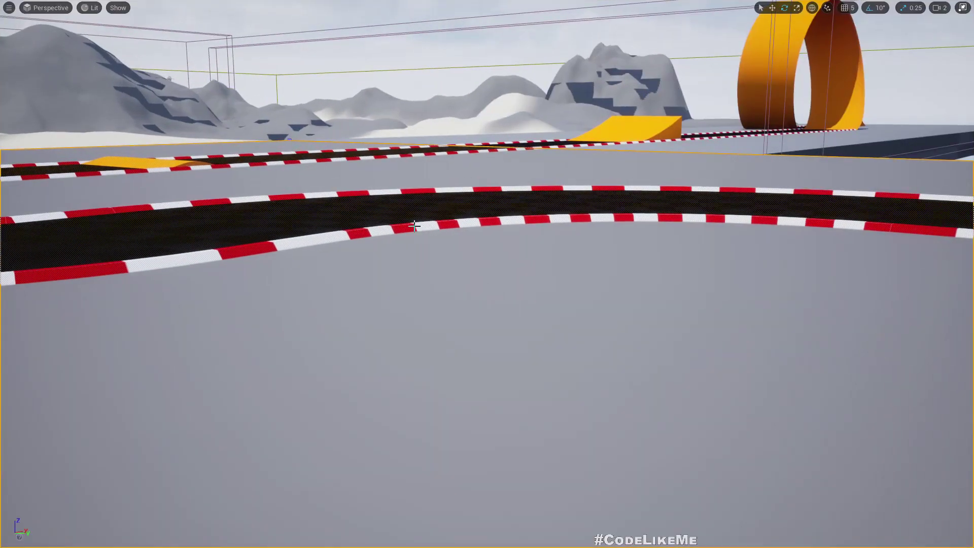
right_drag(408, 241, 408, 241)
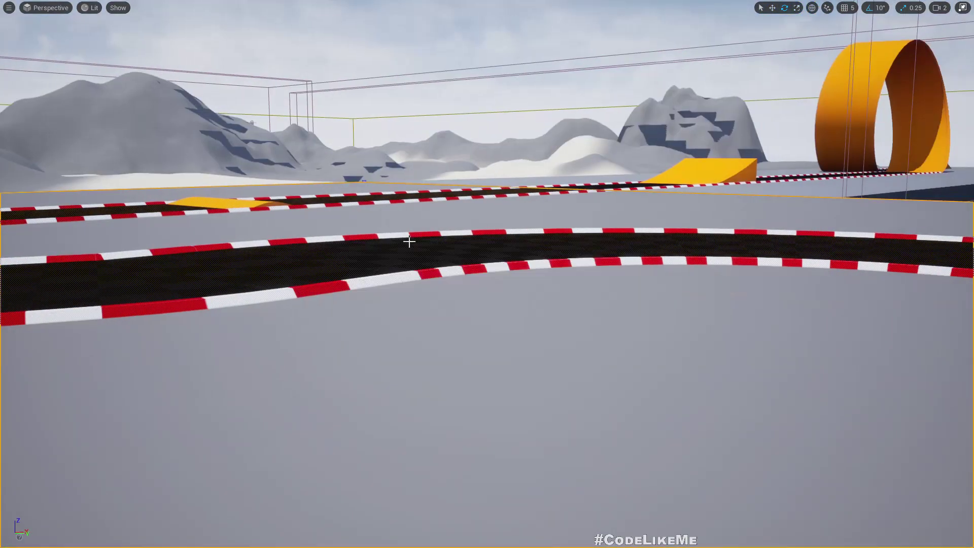
key(alt+p)
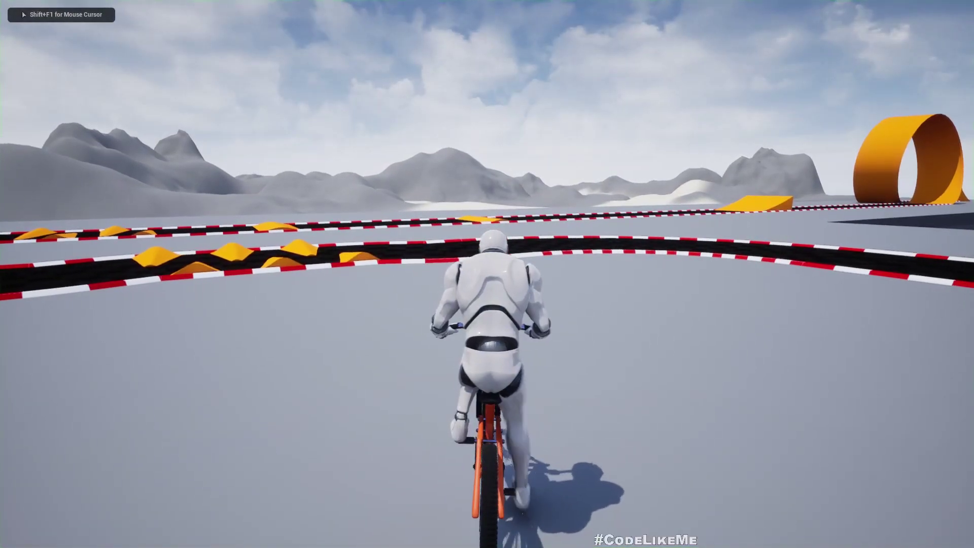
key(w)
key(d)
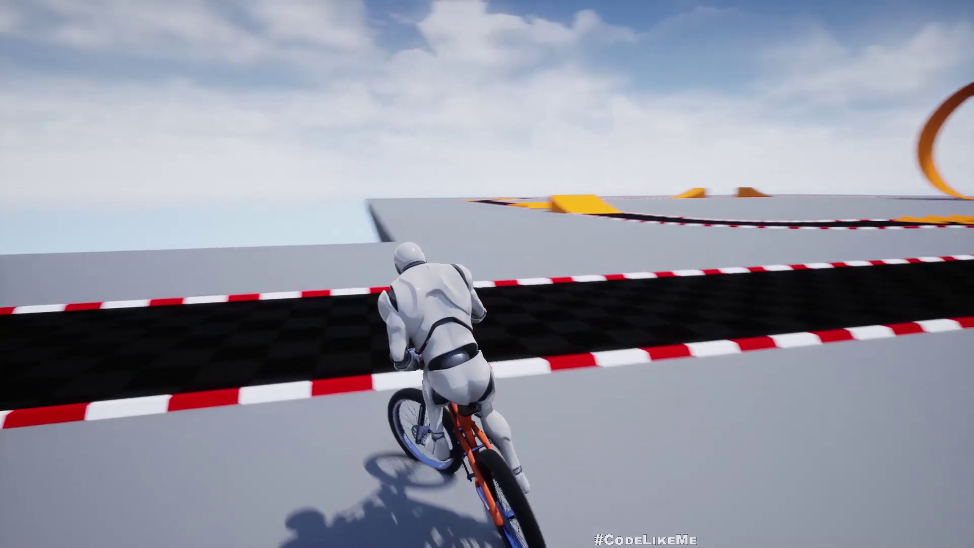
key(a)
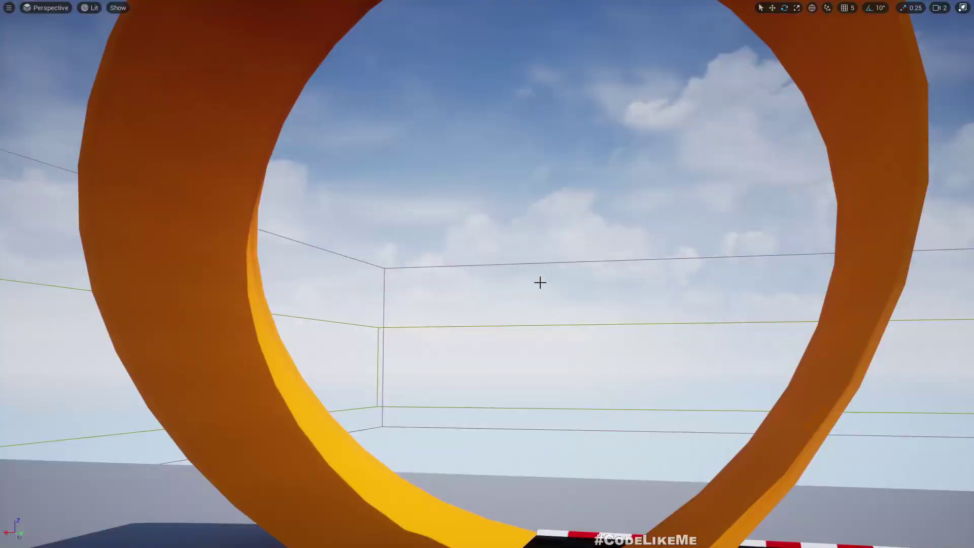
- Place a cube at the base of the orange loop and stretch it to a Y scale of 3.25
right_drag(474, 274, 563, 324)
key(F11)
right_drag(475, 277, 256, 358)
right_drag(490, 56, 567, 96)
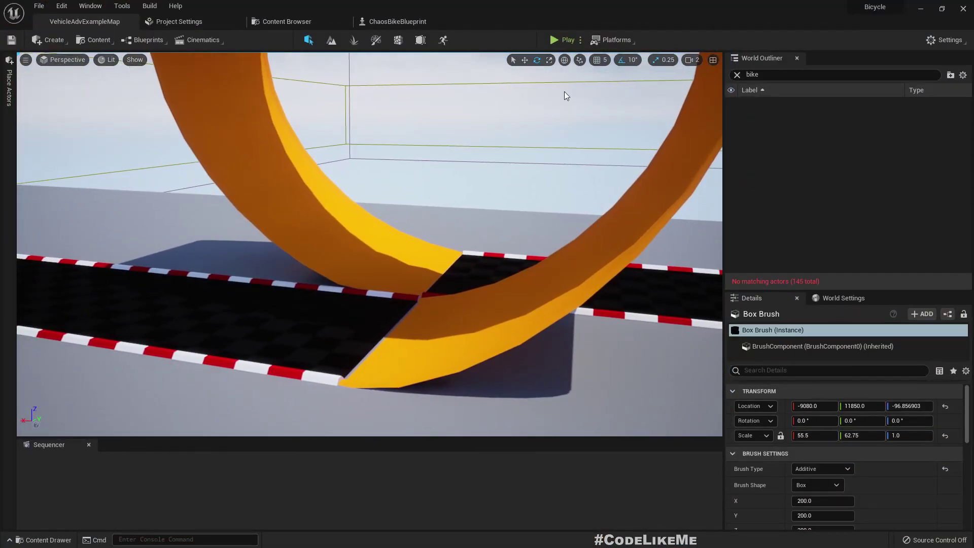
click(9, 87)
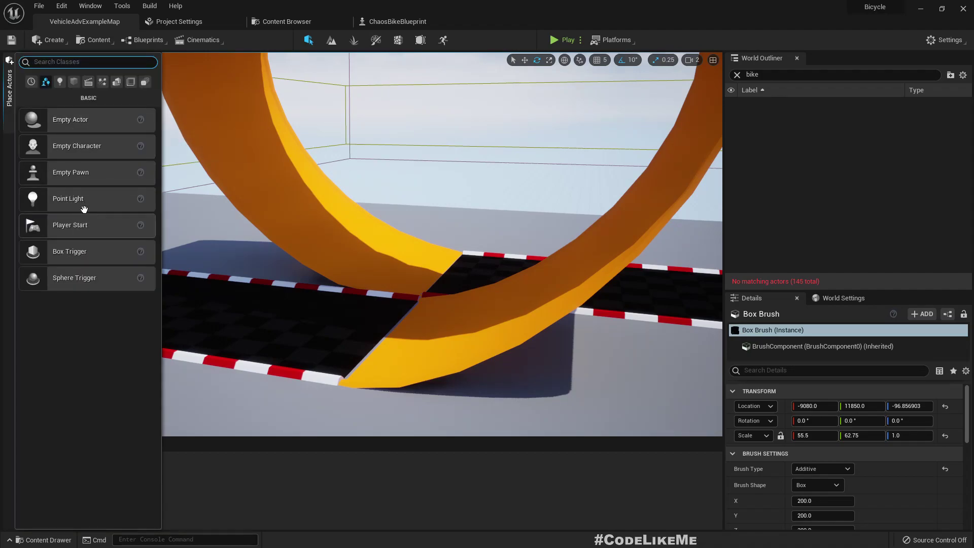
click(69, 82)
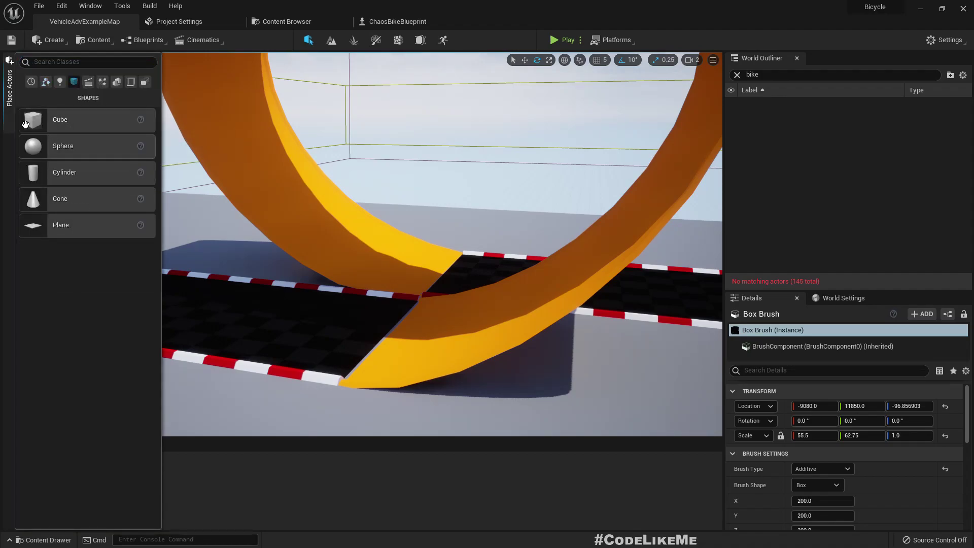
drag(60, 120, 409, 299)
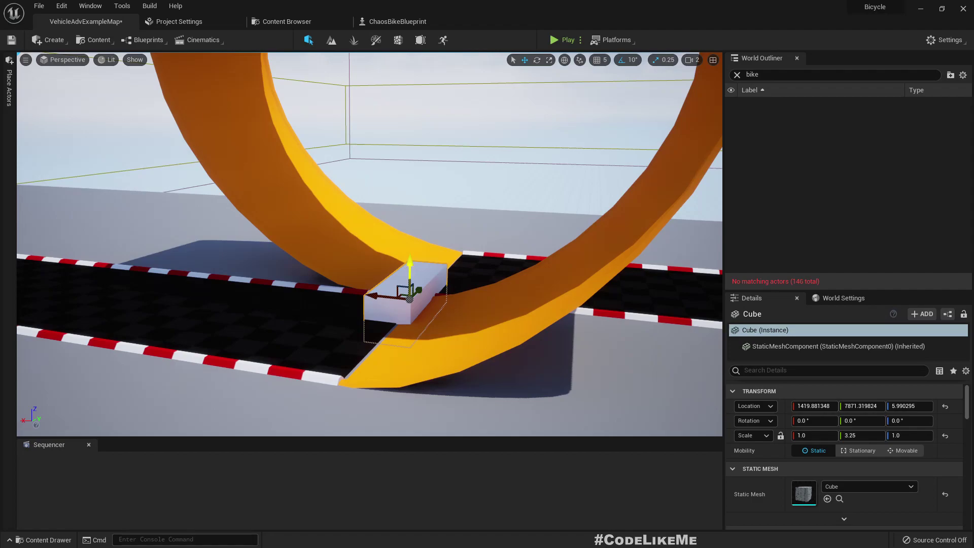
- Raise the cube to the top of the orange loop, at a Z location of about 1085
drag(410, 266, 410, 109)
mouse_move(470, 225)
right_down()
mouse_move(470, 122)
mouse_move(470, 225)
right_up()
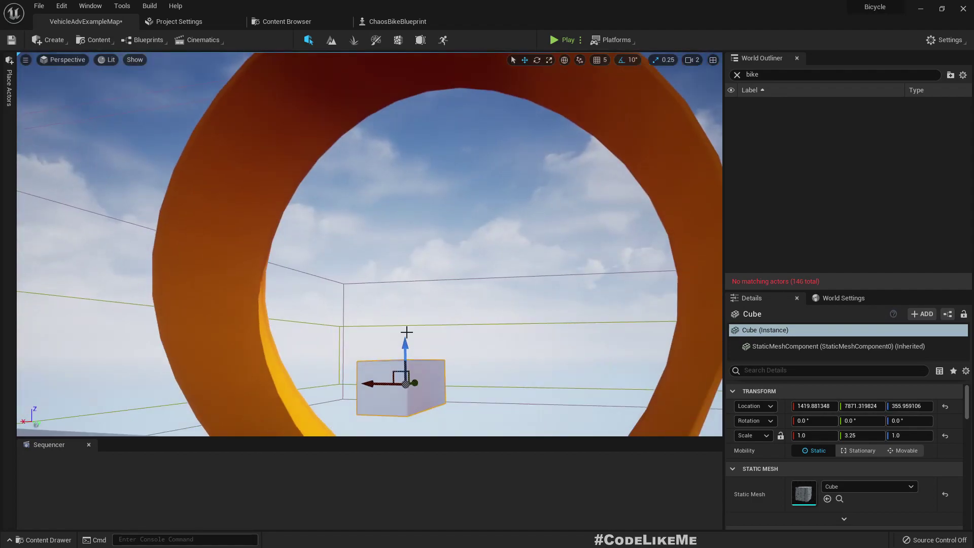
drag(404, 343, 405, 54)
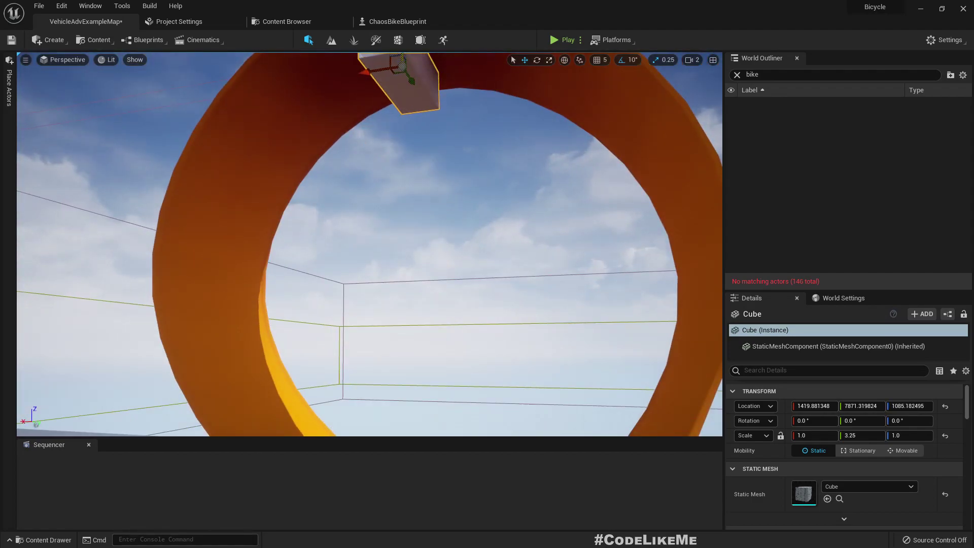
right_drag(451, 214, 455, 253)
key(F11)
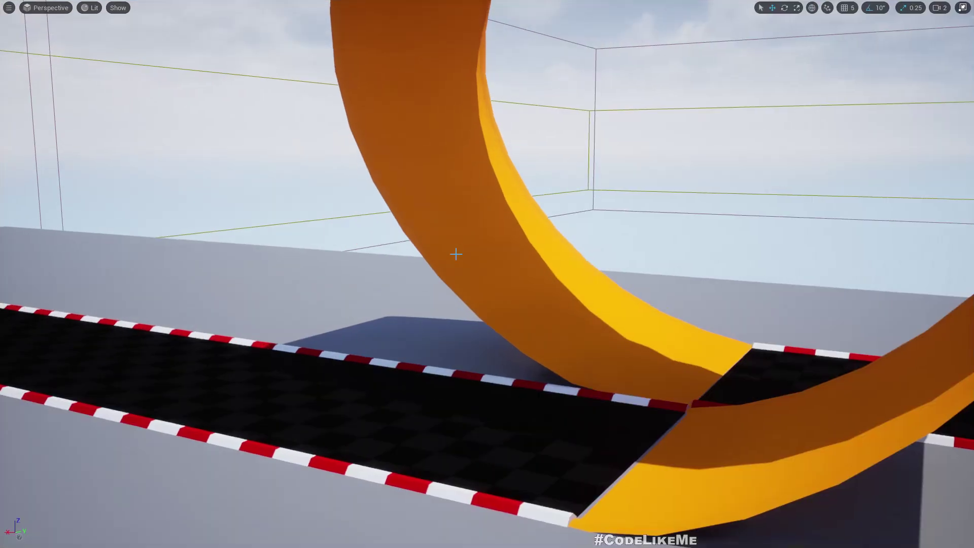
key(alt+p)
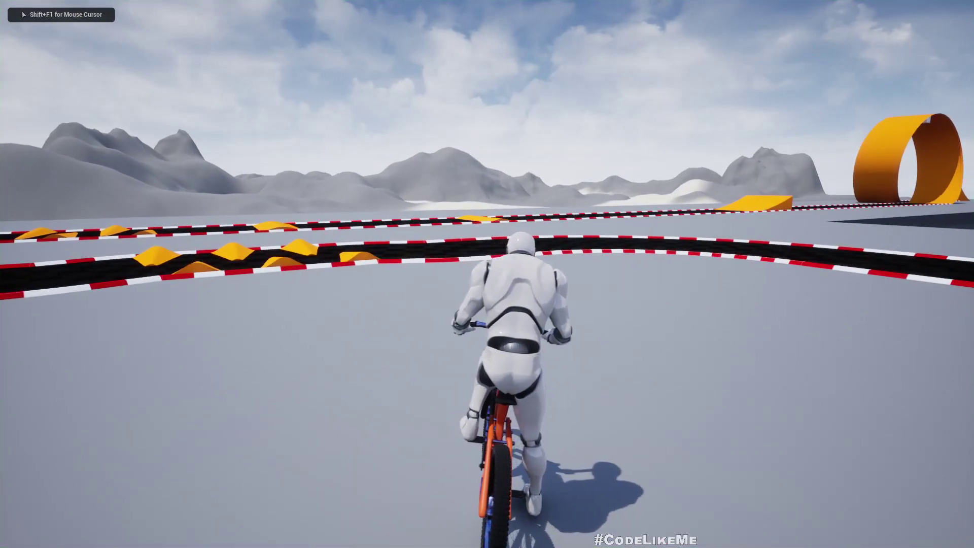
key(Escape)
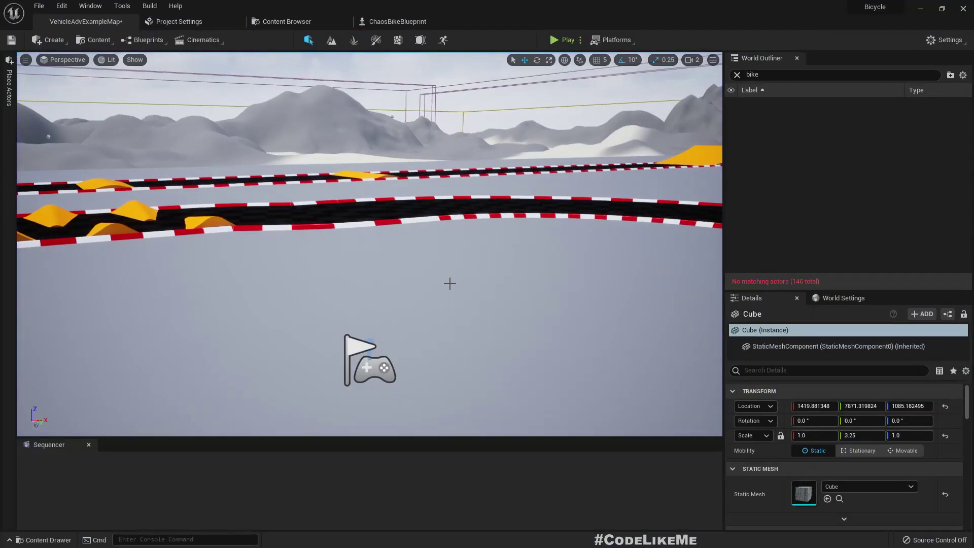
- Play-test the level full screen, riding the bike toward the loop with the cube obstacle to check the automatic reset
key(alt+p)
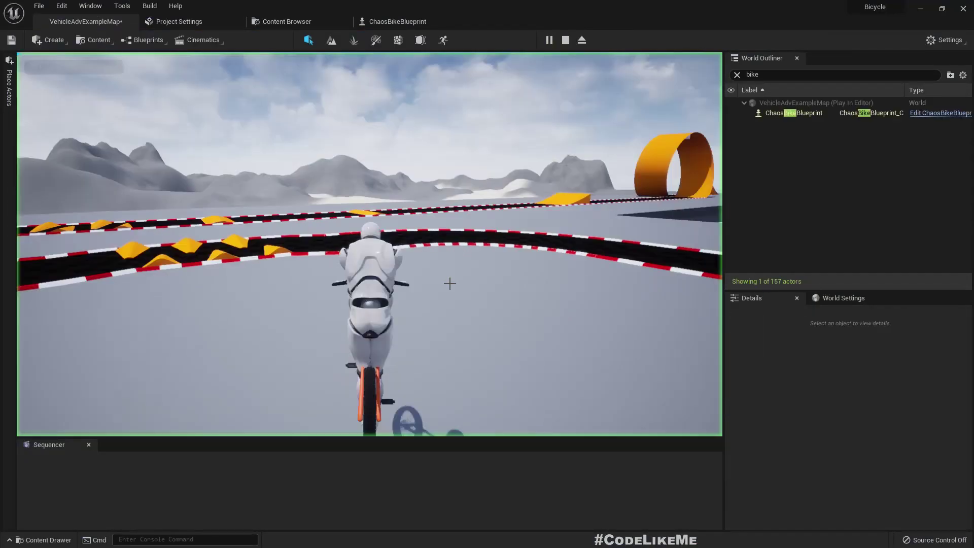
key(F11)
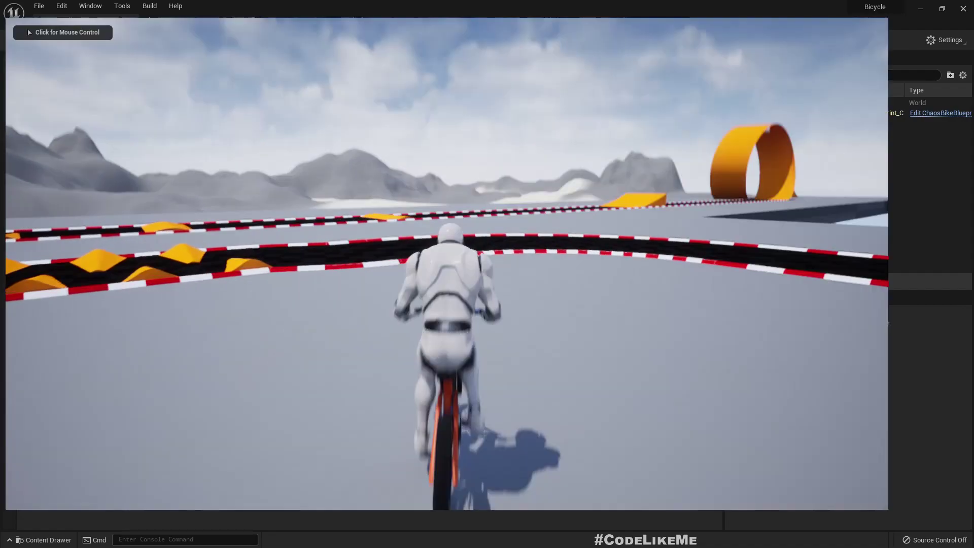
click(487, 274)
key(d)
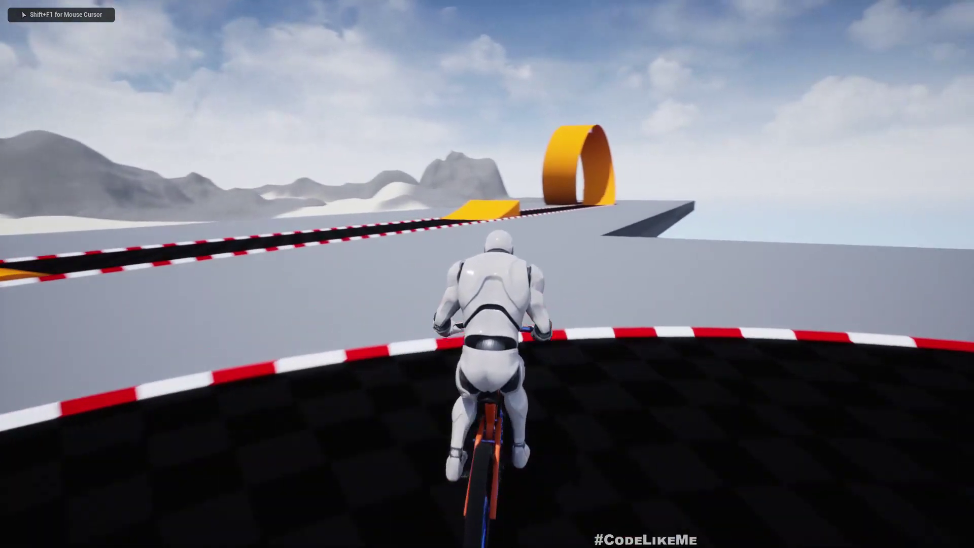
key(w)
key(d)
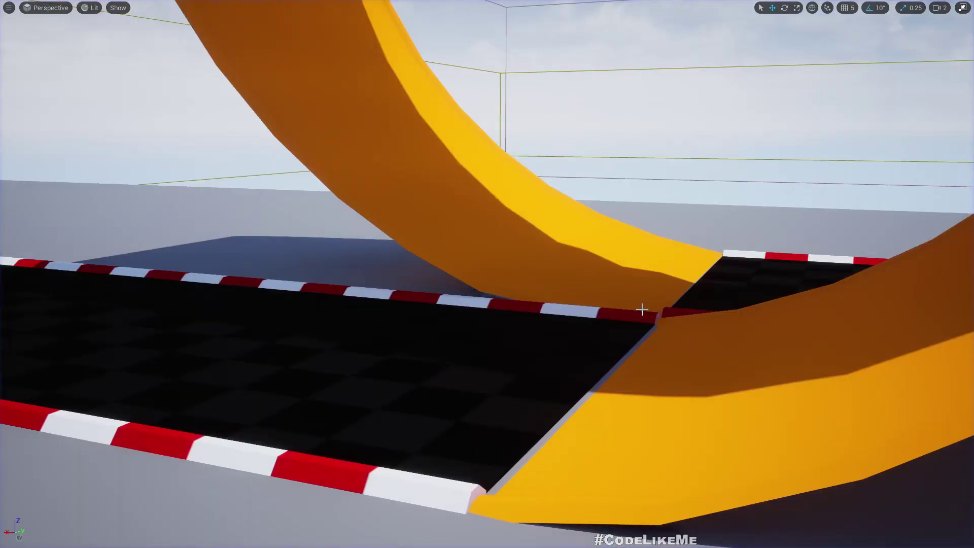
key(F11)
mouse_move(523, 328)
right_down()
mouse_move(527, 334)
mouse_move(509, 330)
right_up()
key(F11)
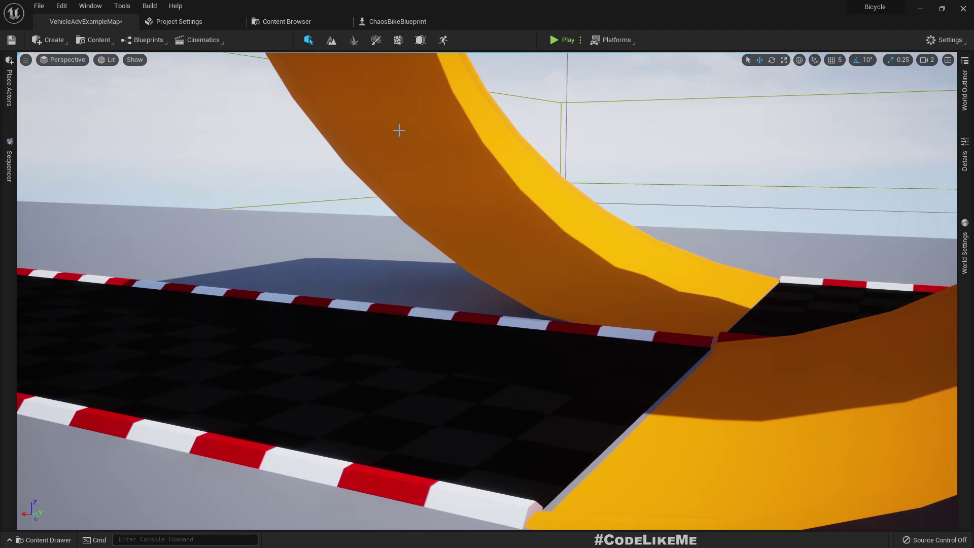
- Move the Delay node in the Auto Reset graph farther from Reset Bike and align it with the execution line
click(381, 20)
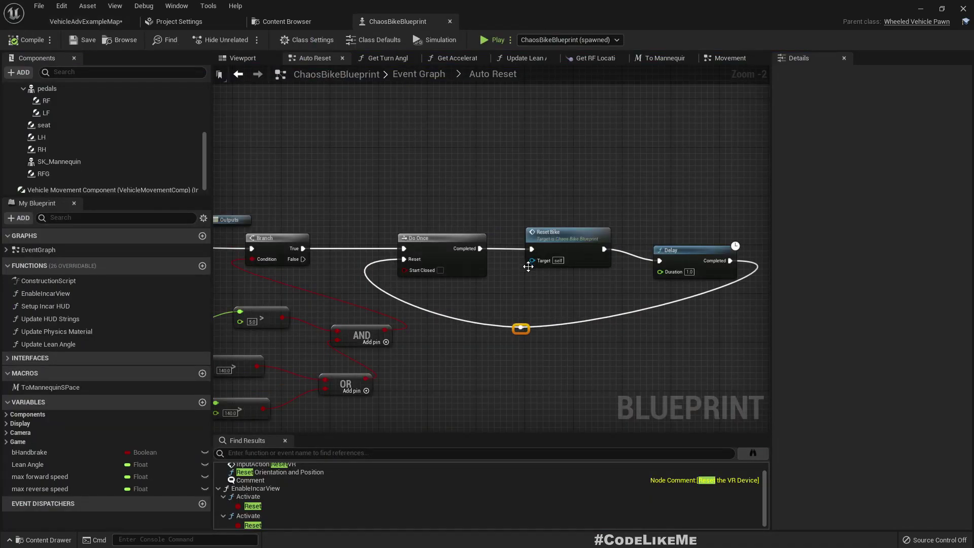
right_drag(415, 337, 339, 300)
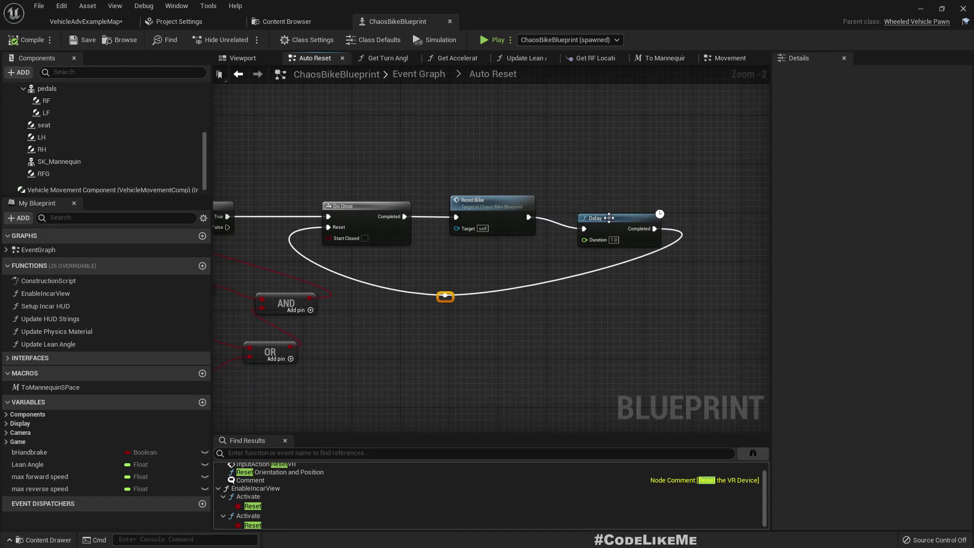
drag(609, 218, 674, 209)
right_drag(676, 287, 561, 309)
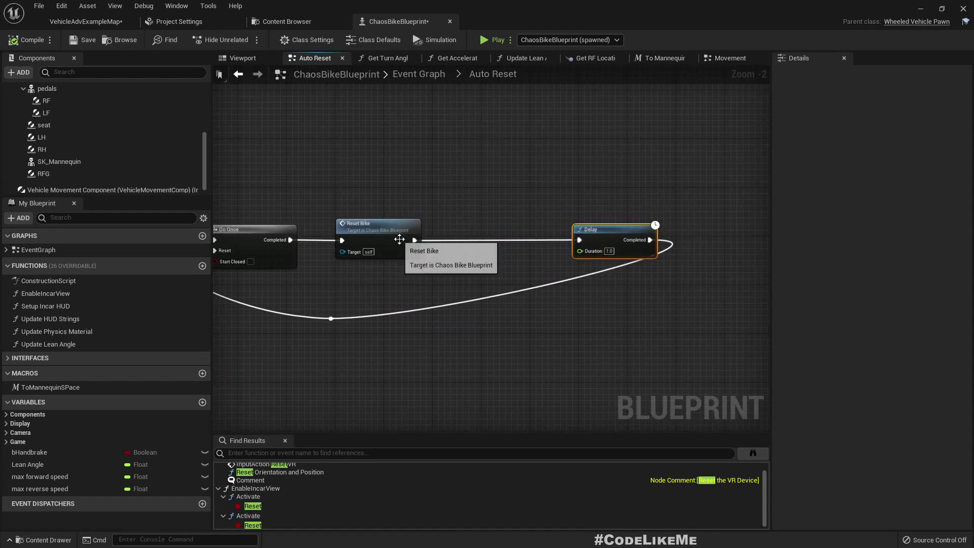
- Insert a Print String node between Reset Bike and Delay, with the text "reset bike" and a duration of 10.0
drag(413, 241, 448, 244)
text(print)
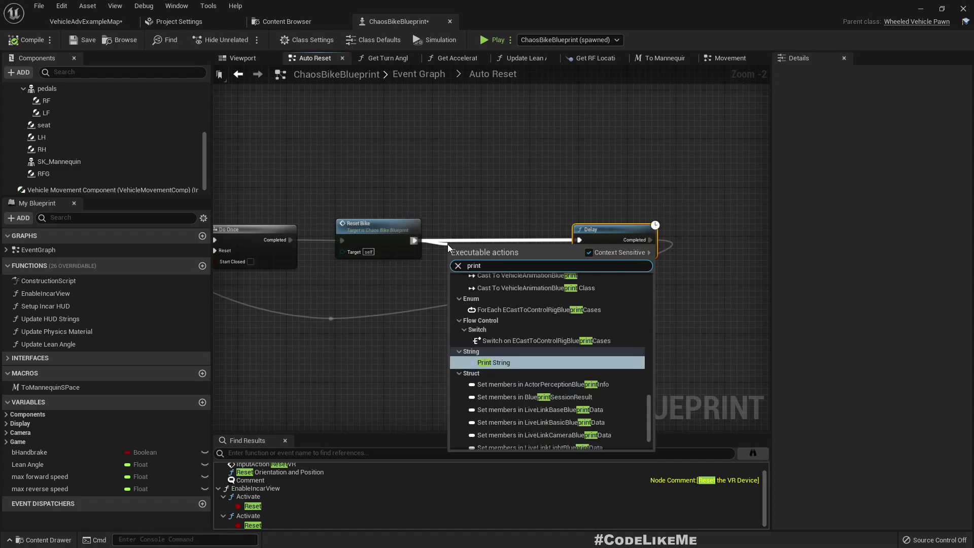
key(Return)
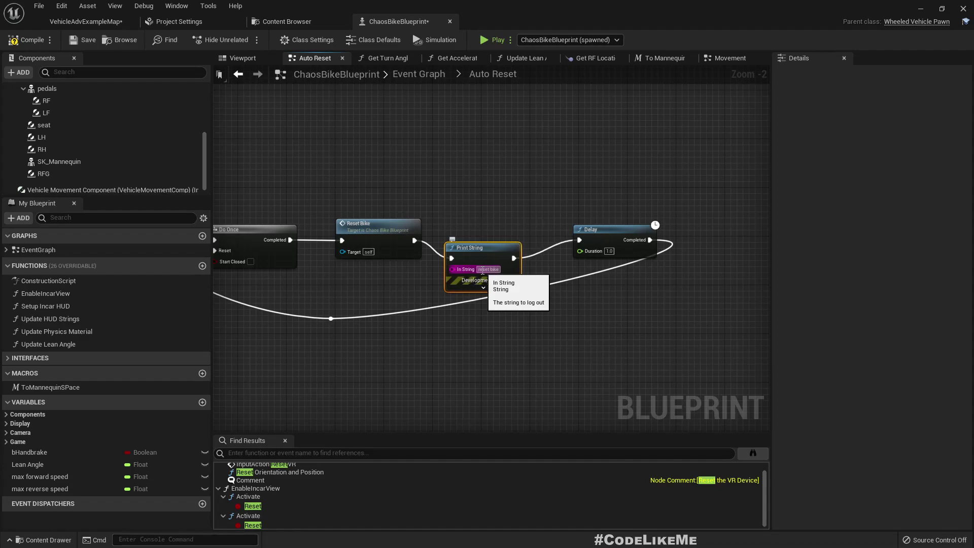
click(483, 288)
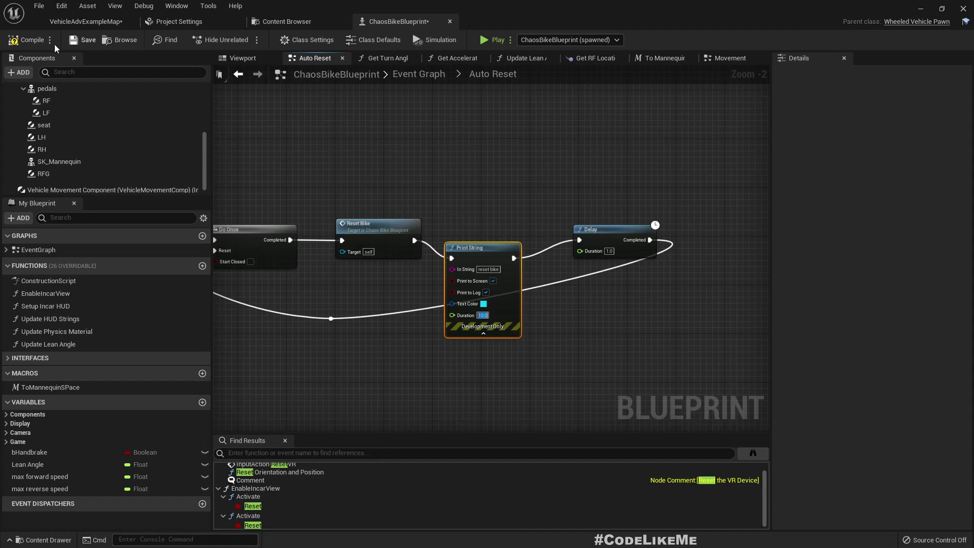
- Play-test the level full screen again, riding the bike into the loop to check when the reset message prints
click(70, 22)
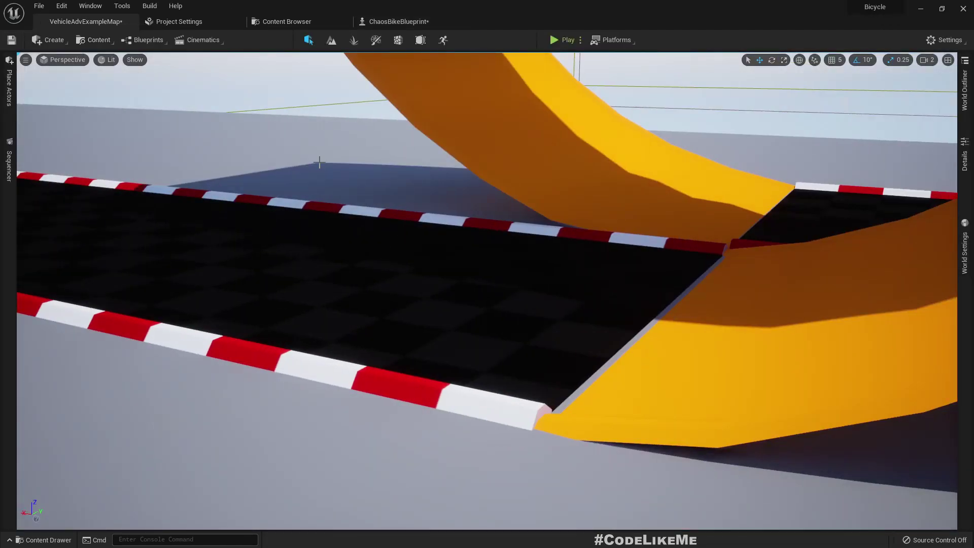
key(F11)
key(alt+p)
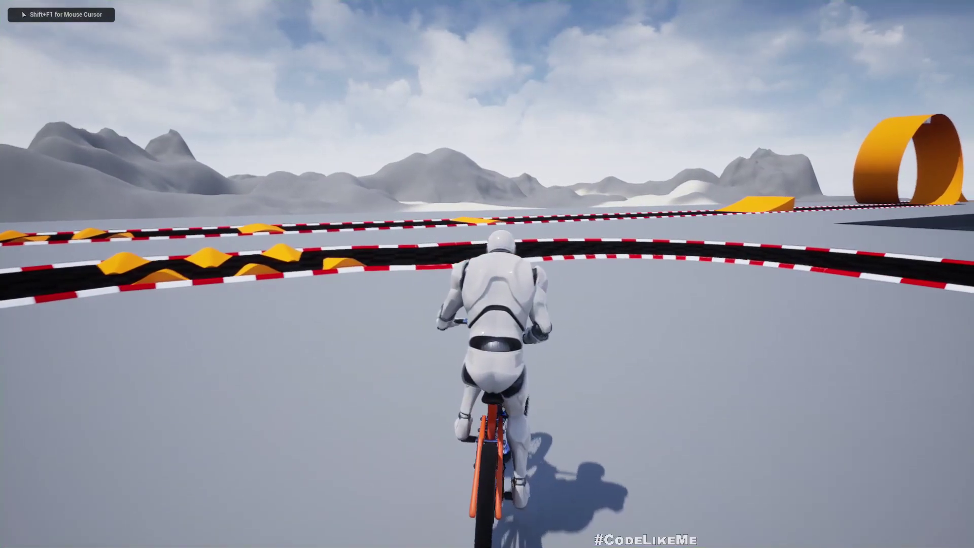
key(w)
key(d)
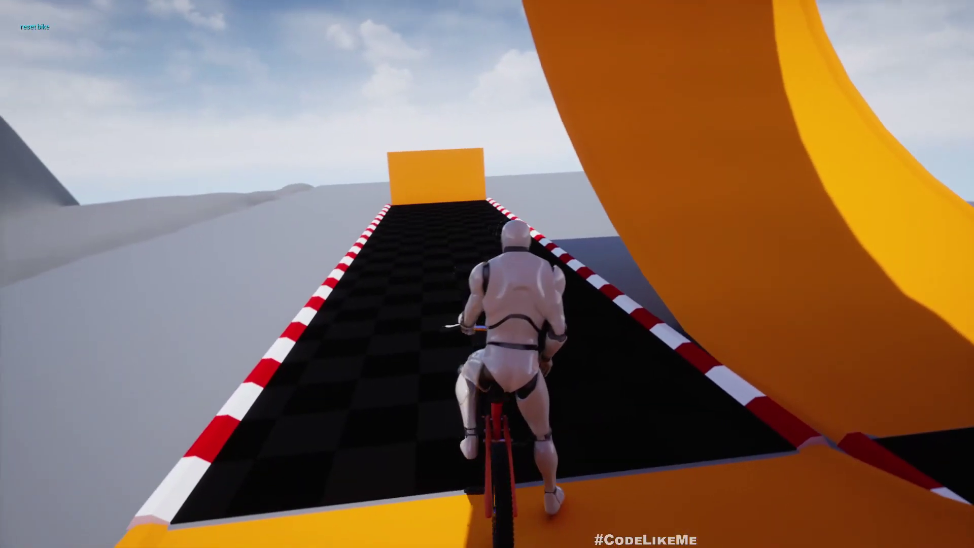
key(w)
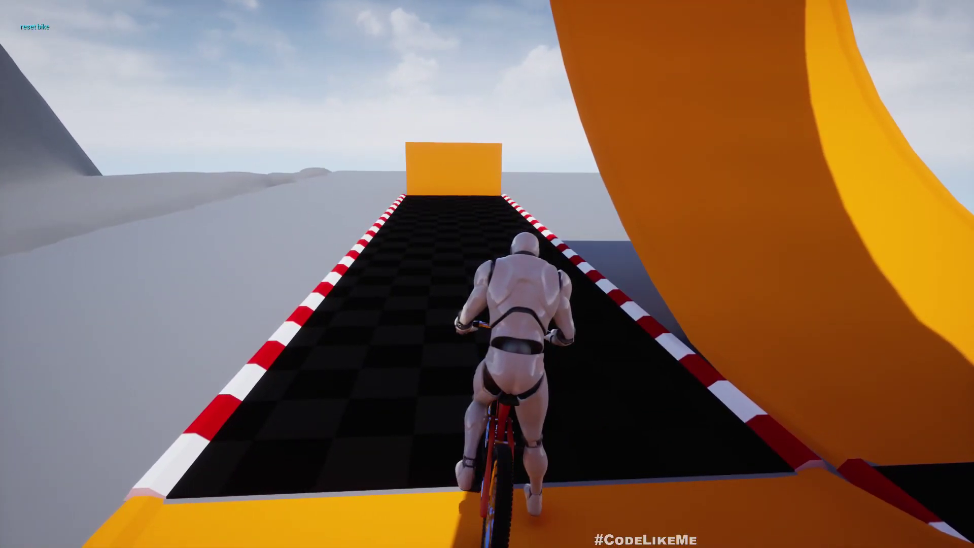
key(F11)
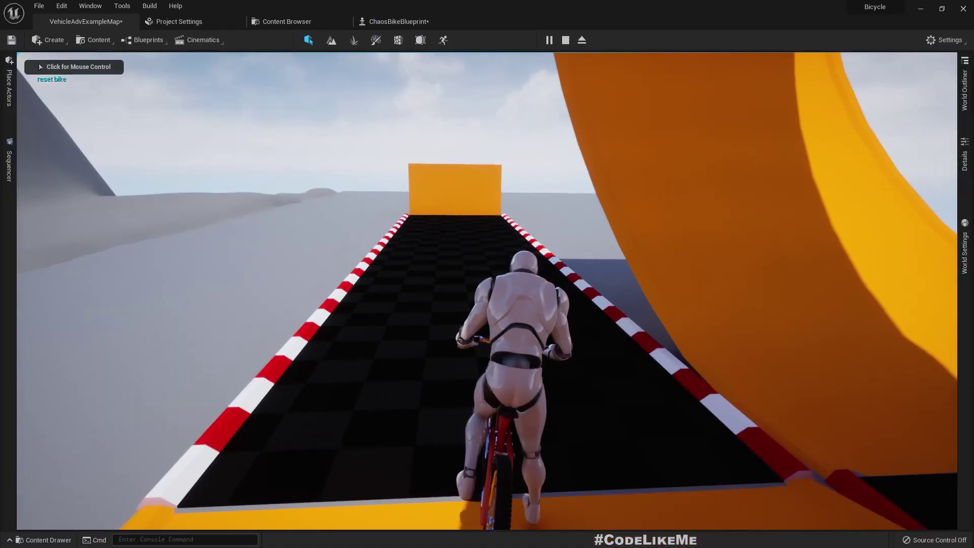
key(Escape)
- Replace the velocity comparison in the Auto Reset graph with a Less node that checks VectorLength against 5.0 and feeds the AND
click(387, 21)
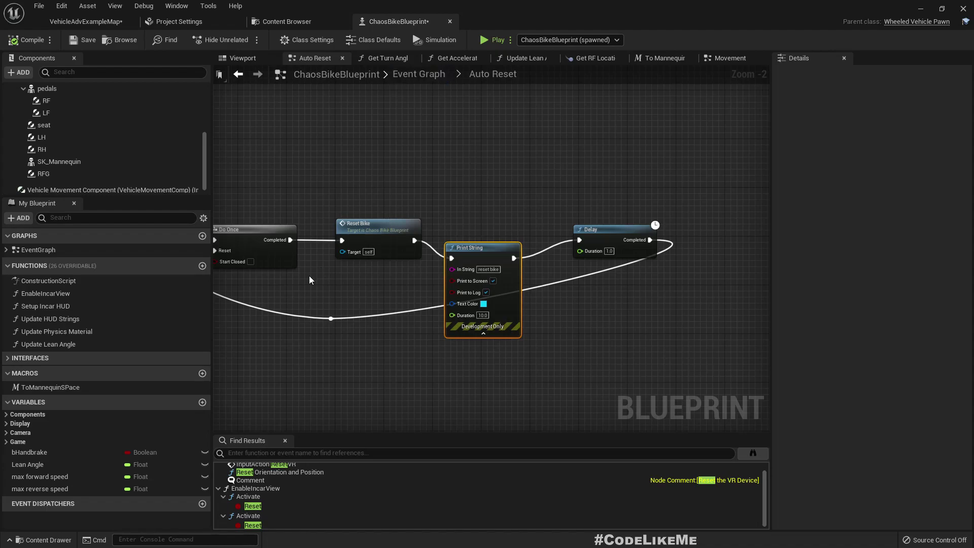
right_drag(310, 280, 708, 240)
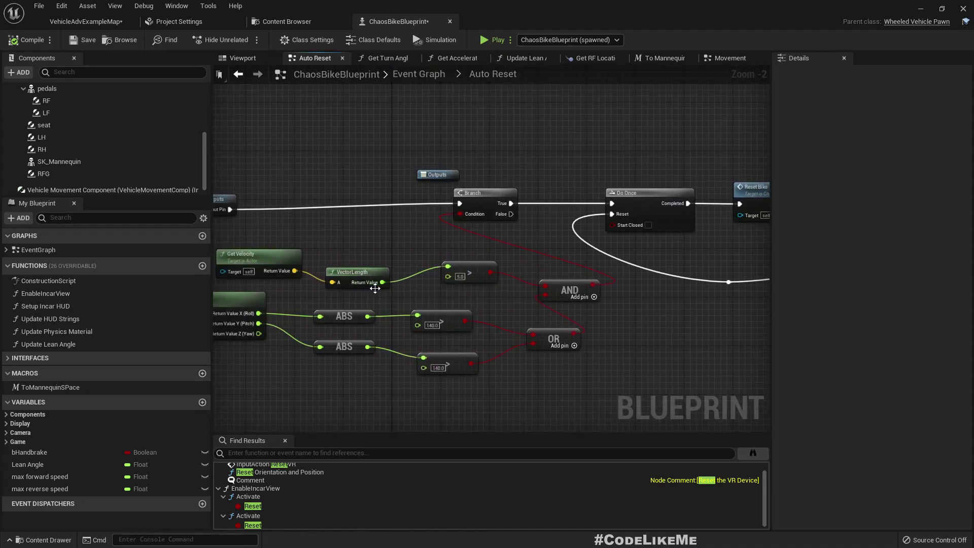
scroll(504, 290, up, 2)
right_drag(460, 272, 542, 258)
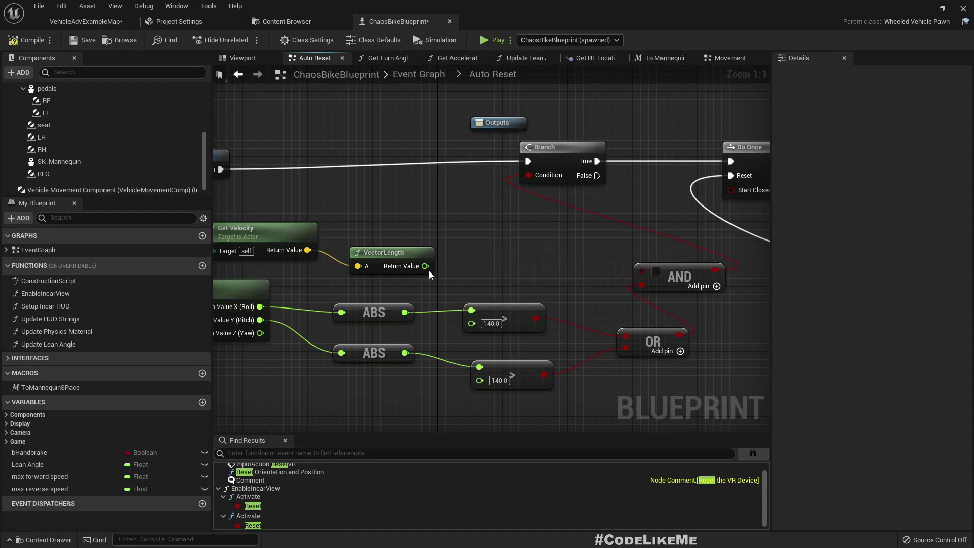
drag(425, 266, 508, 261)
text(<)
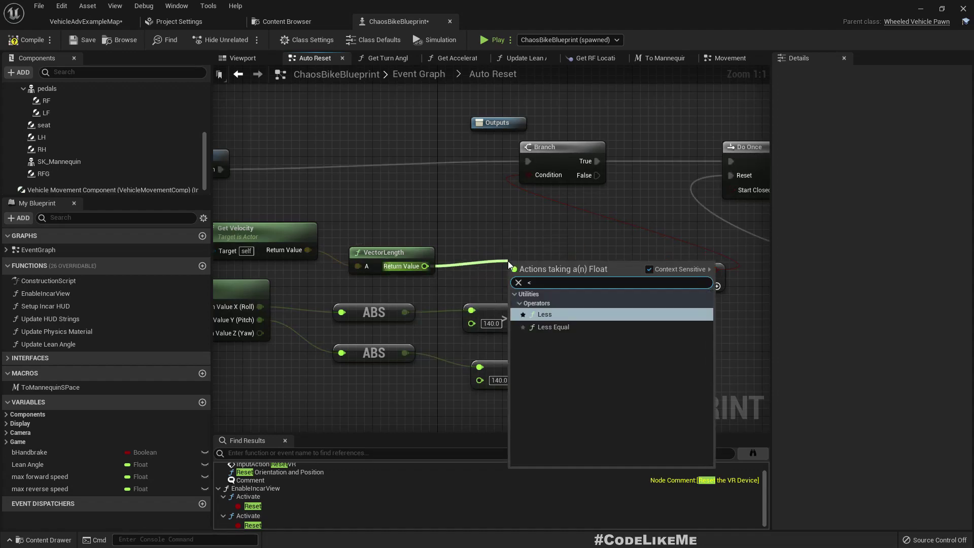
key(Return)
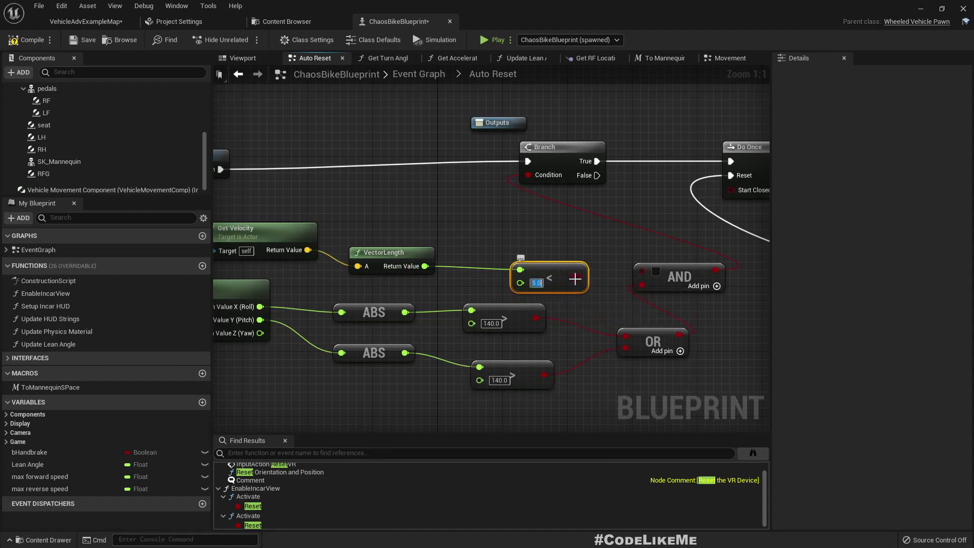
- Play-test the level full screen, riding the bike beside the loop to check the new velocity condition, and stop the session
click(57, 23)
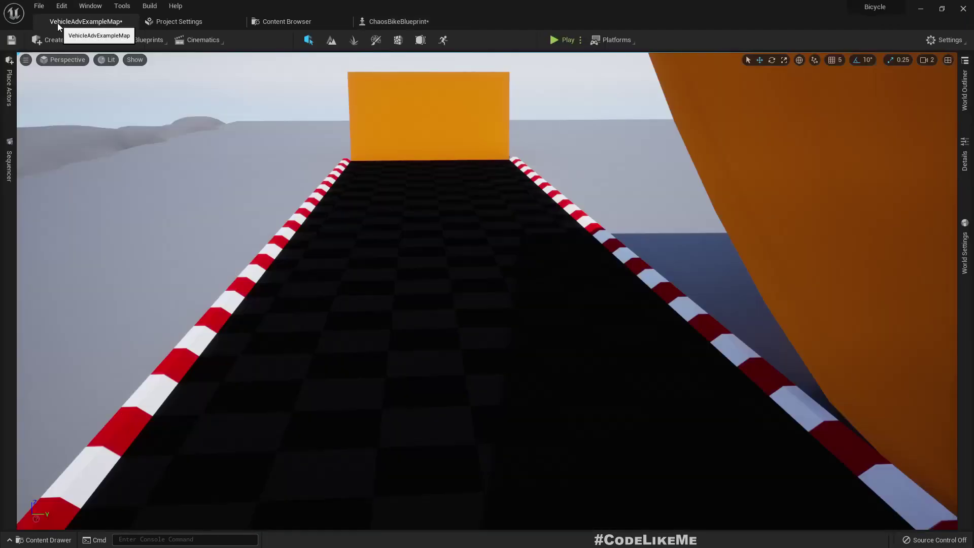
right_drag(330, 156, 331, 254)
key(F11)
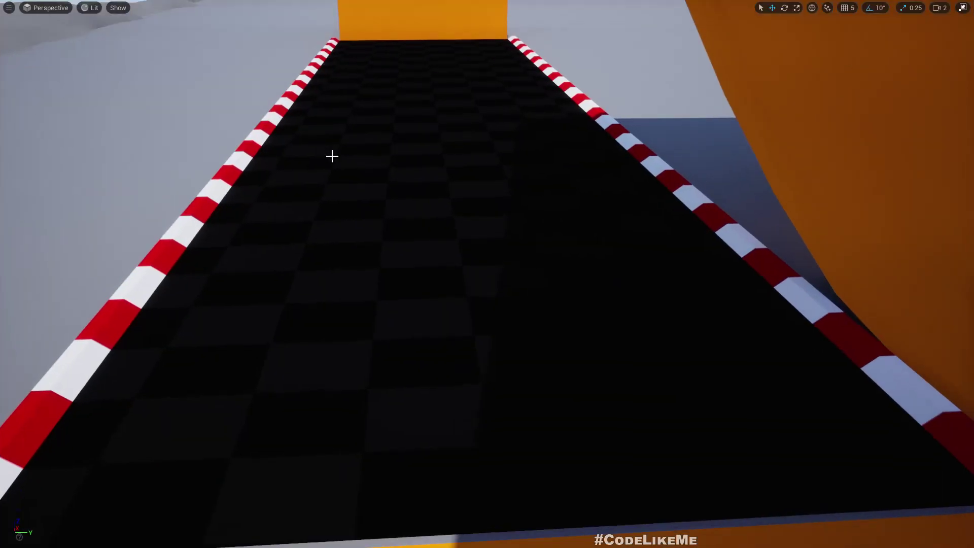
key(alt+p)
key(w)
key(d)
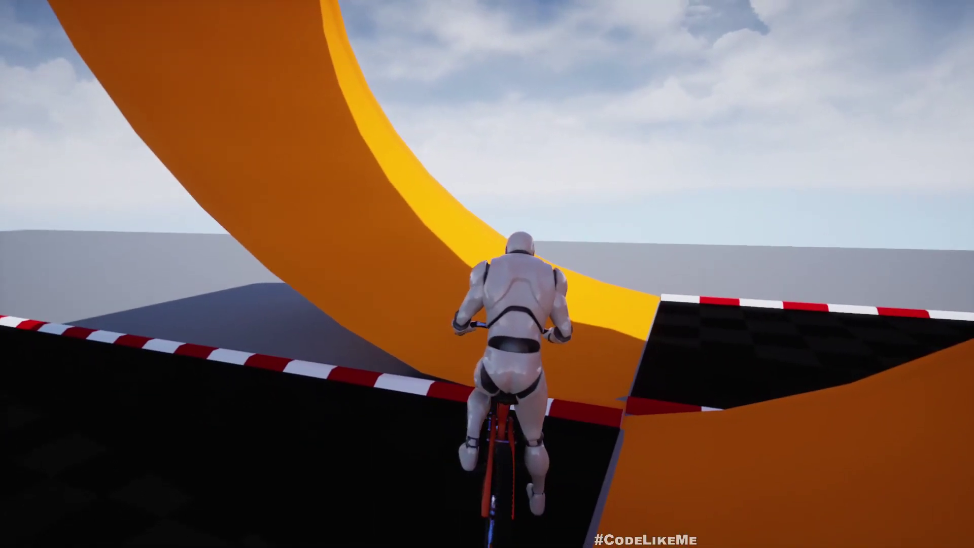
key(Escape)
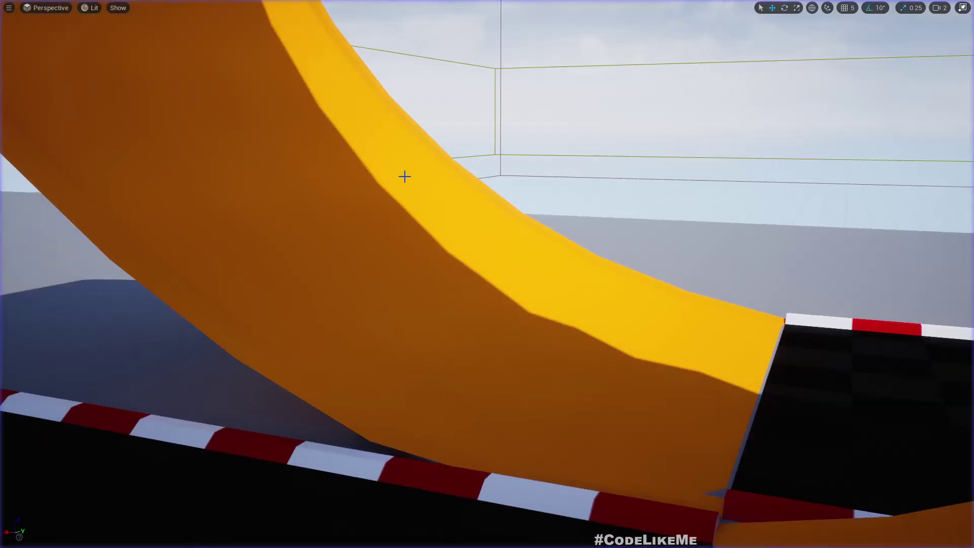
- Play-test the level again, riding the bike along the course until it tips over, to check the automatic reset
key(alt+p)
key(w)
key(d)
key(d)
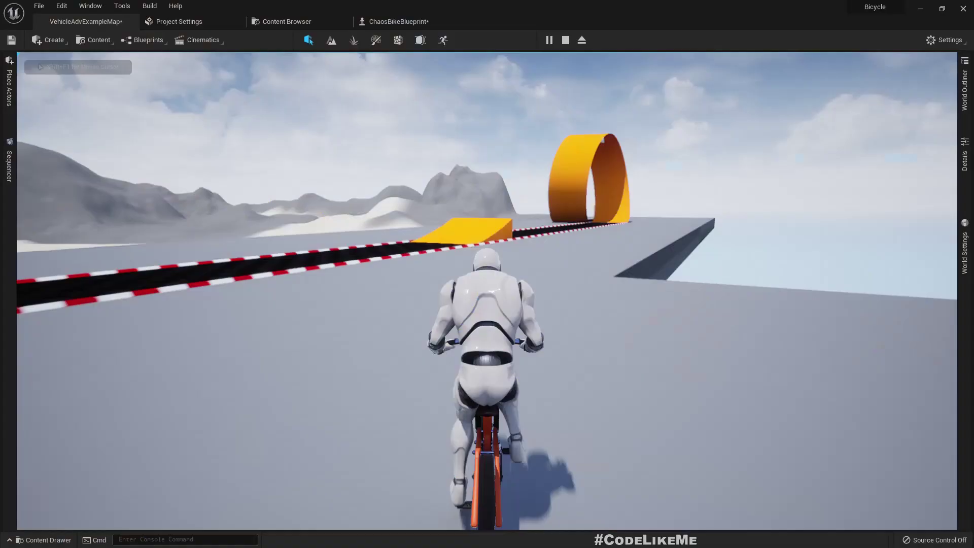
key(d)
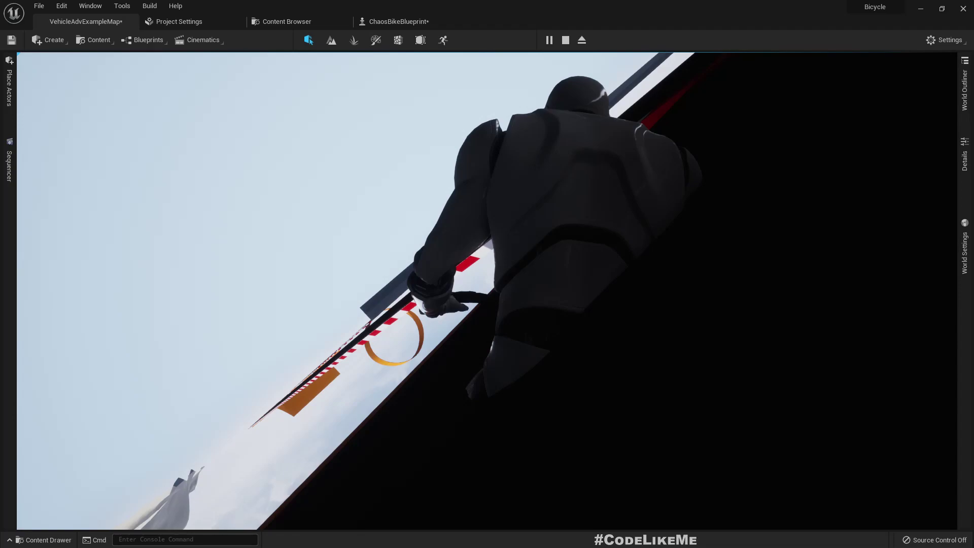
key(F11)
key(F11)
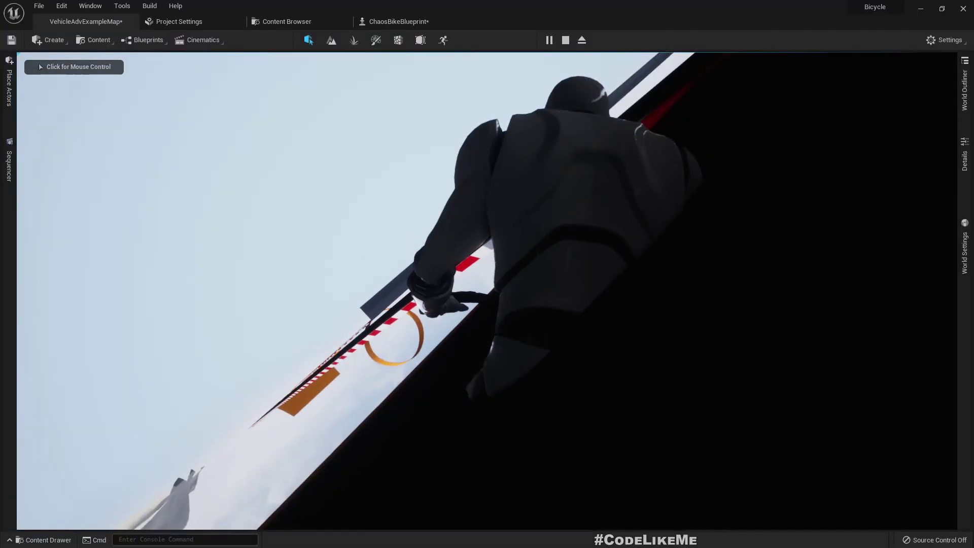
- Inspect the roll and pitch of the spawned ChaosBikeBlueprint actor in the running level, and end the play session
click(967, 96)
click(883, 101)
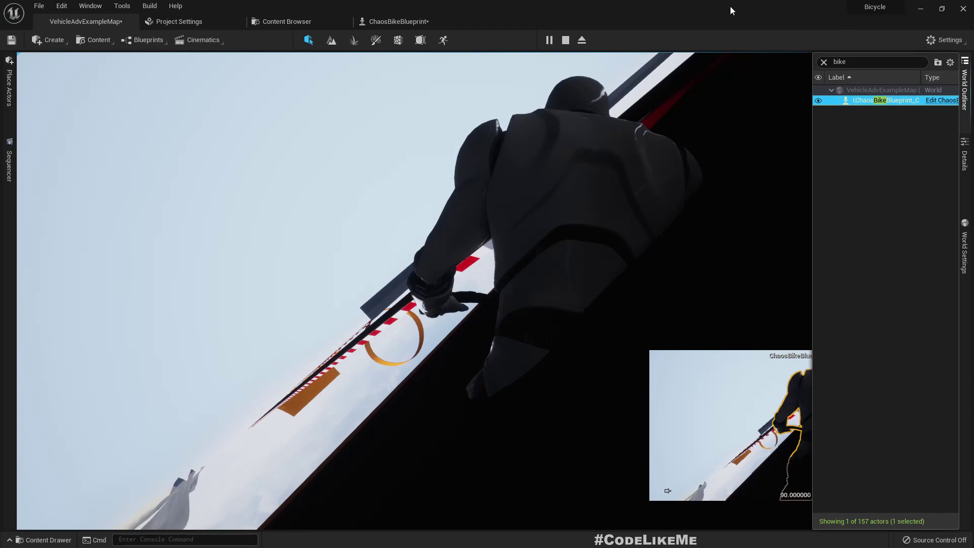
click(968, 63)
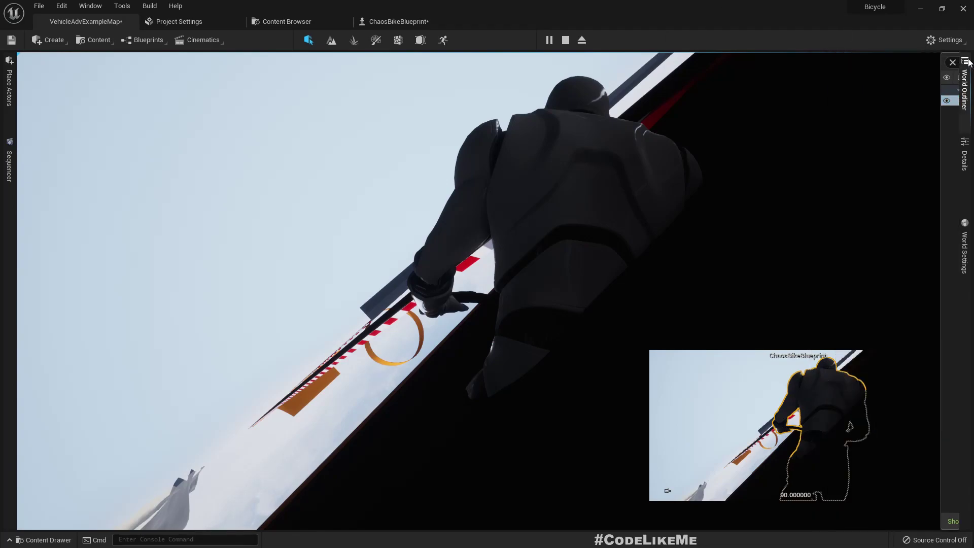
click(969, 71)
mouse_move(966, 161)
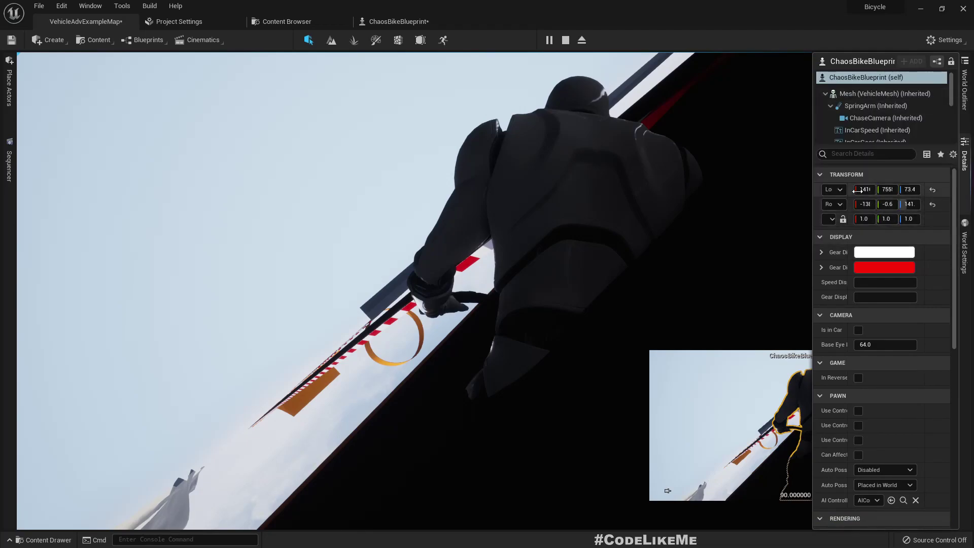
drag(811, 189, 747, 187)
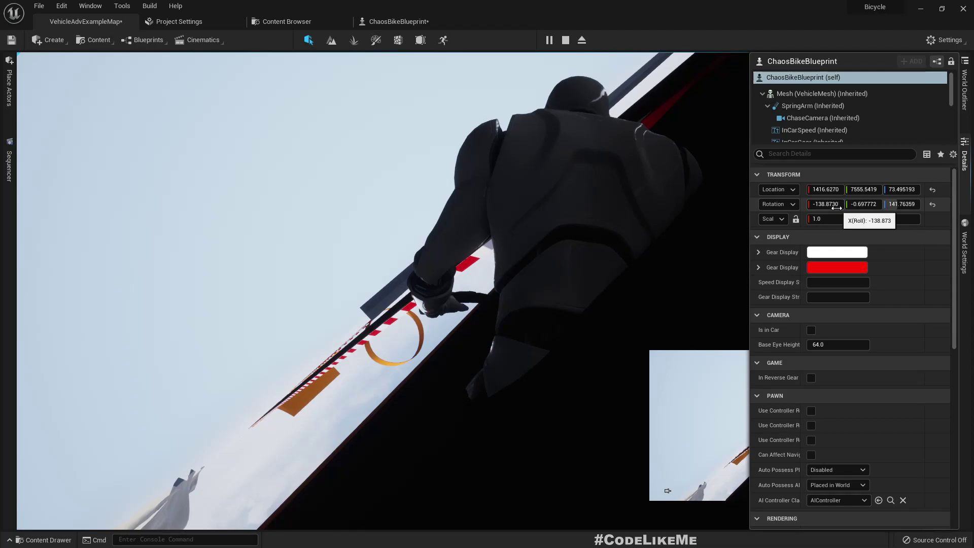
click(433, 202)
key(Escape)
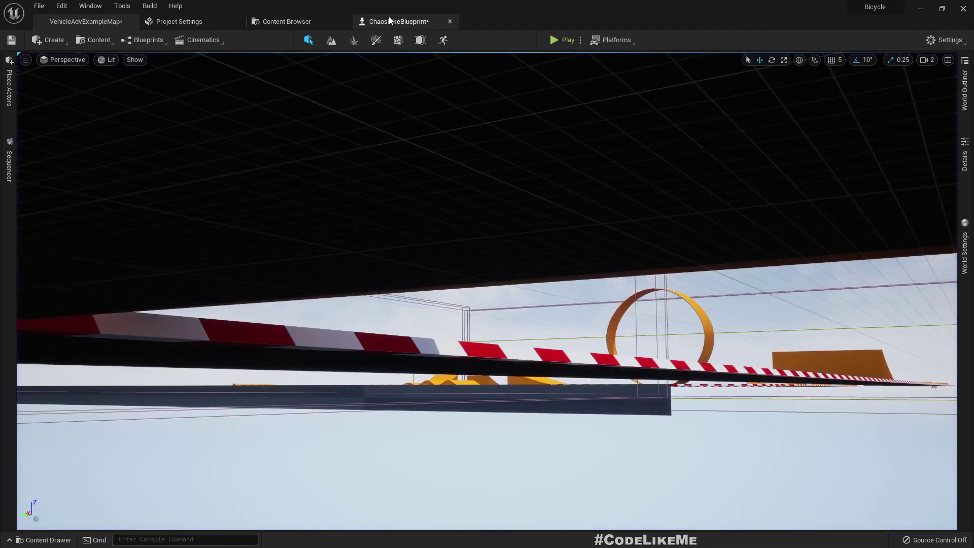
- Set the roll and pitch comparison thresholds in the Auto Reset graph to 120.0 each
click(390, 21)
right_drag(582, 252, 769, 189)
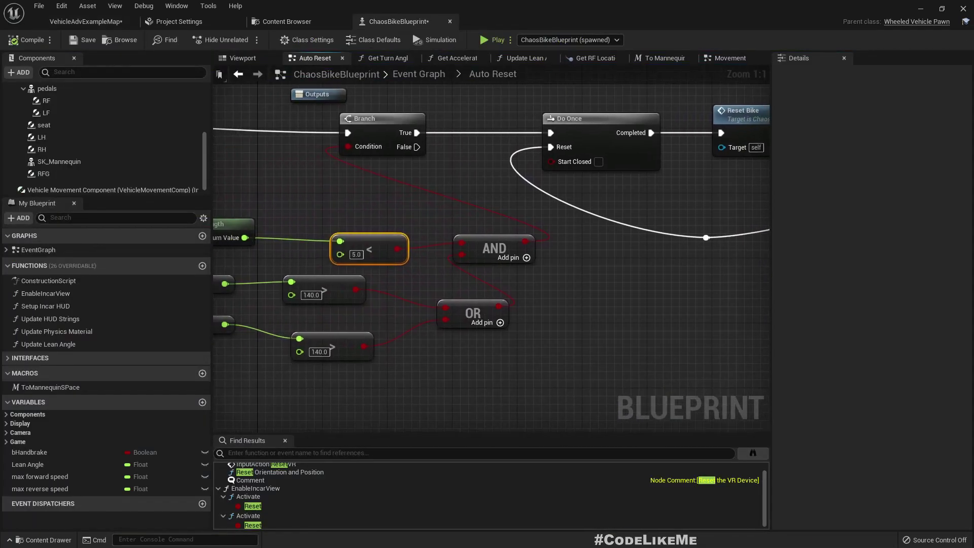
right_drag(259, 286, 374, 282)
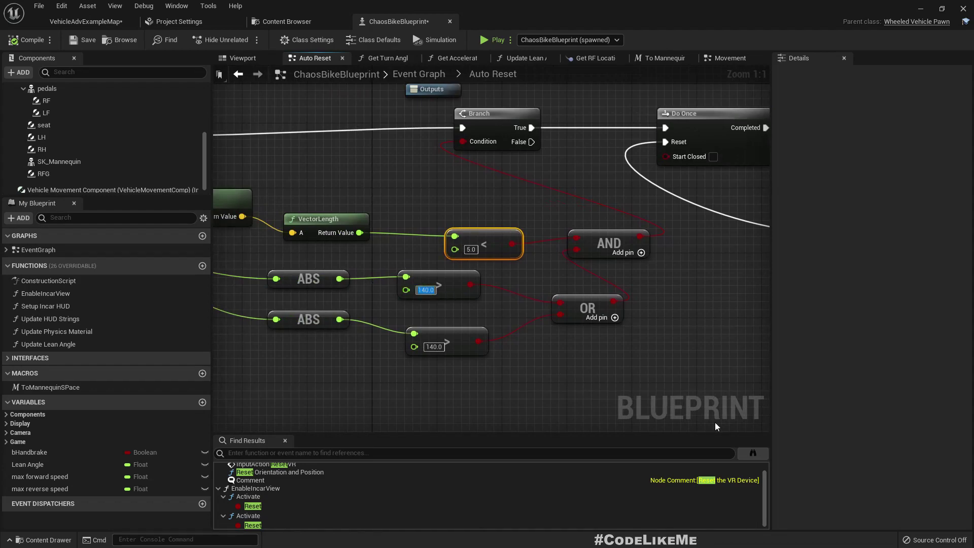
text(20)
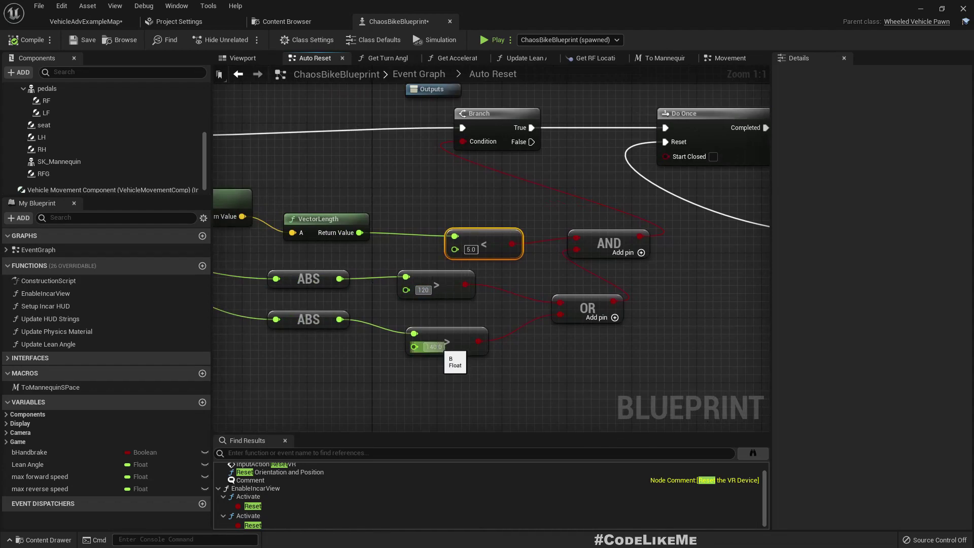
key(Return)
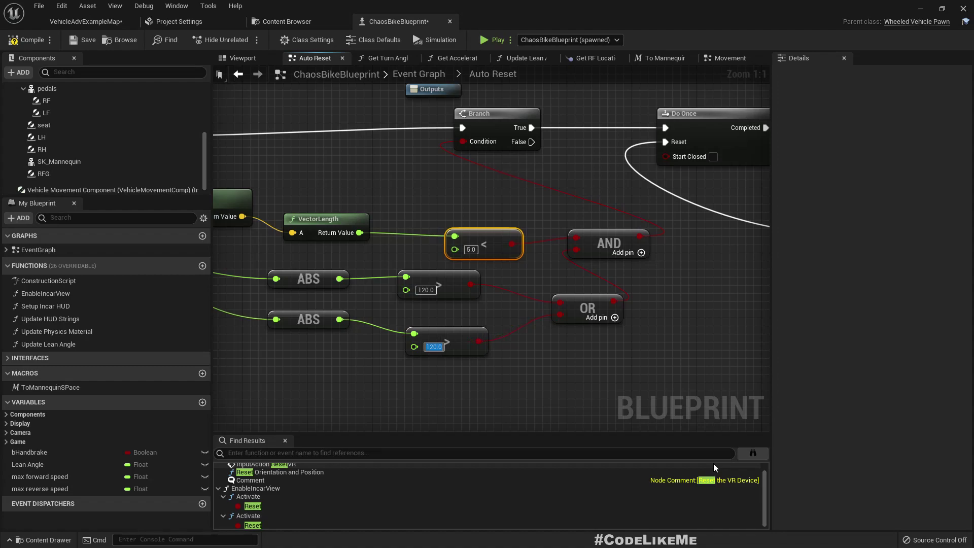
- Play-test the level with the lowered angle thresholds, riding the bike around the course to check the automatic reset
click(77, 20)
right_drag(434, 260, 434, 283)
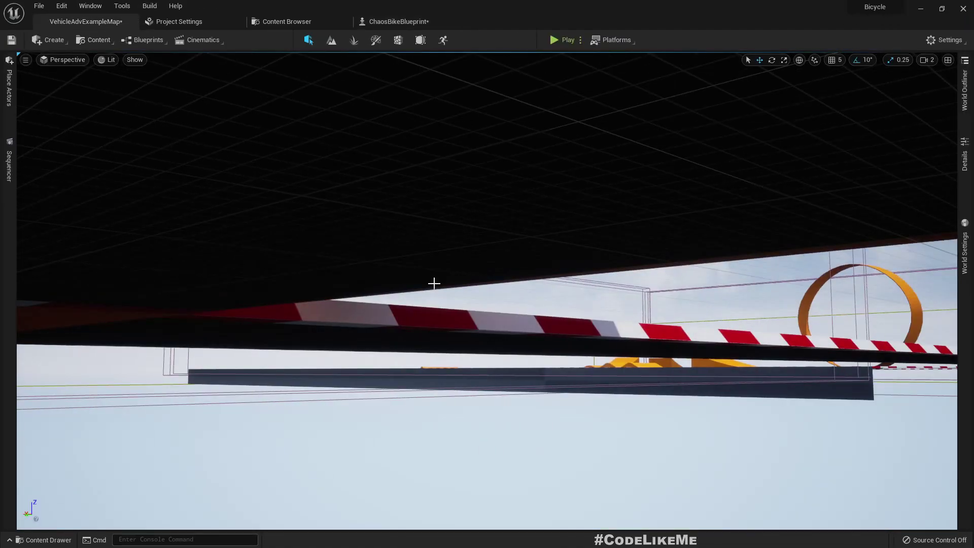
key(F11)
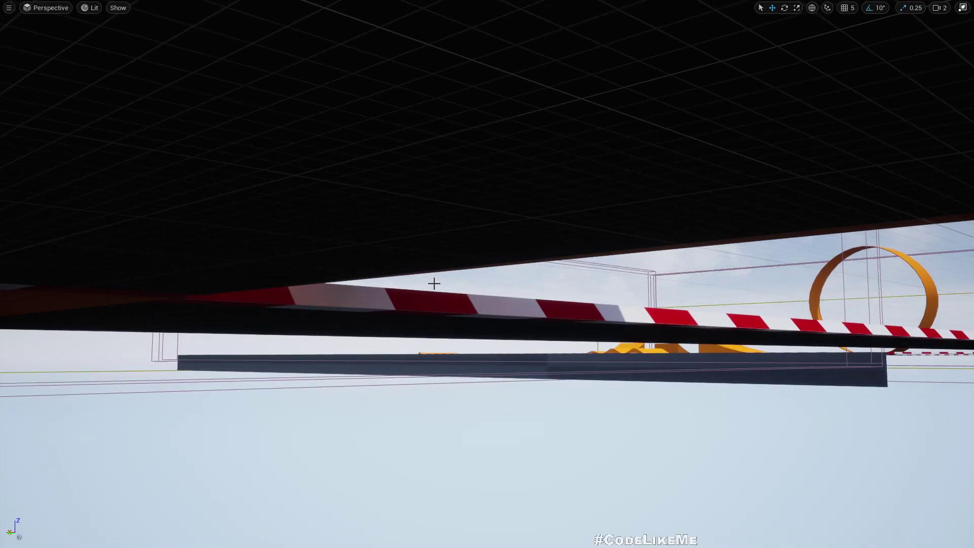
key(F11)
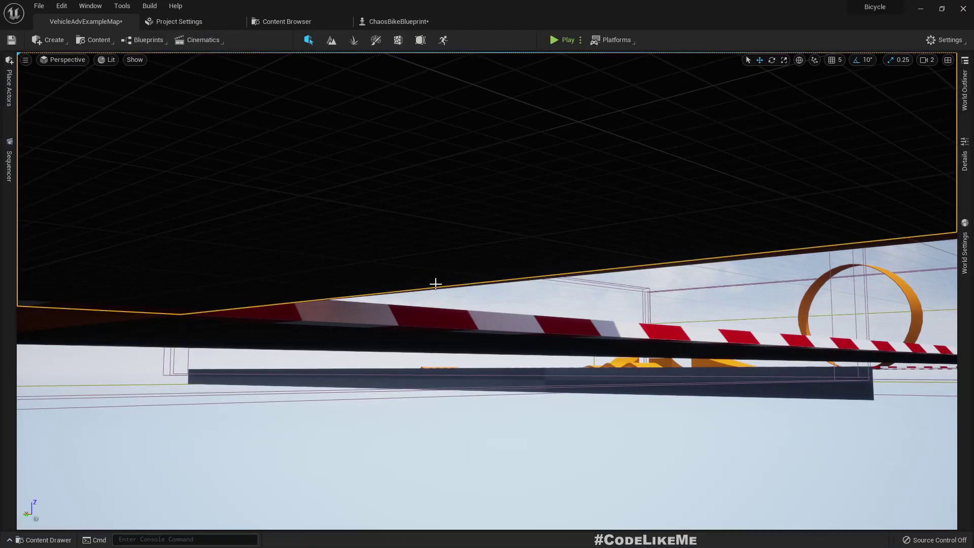
key(alt+p)
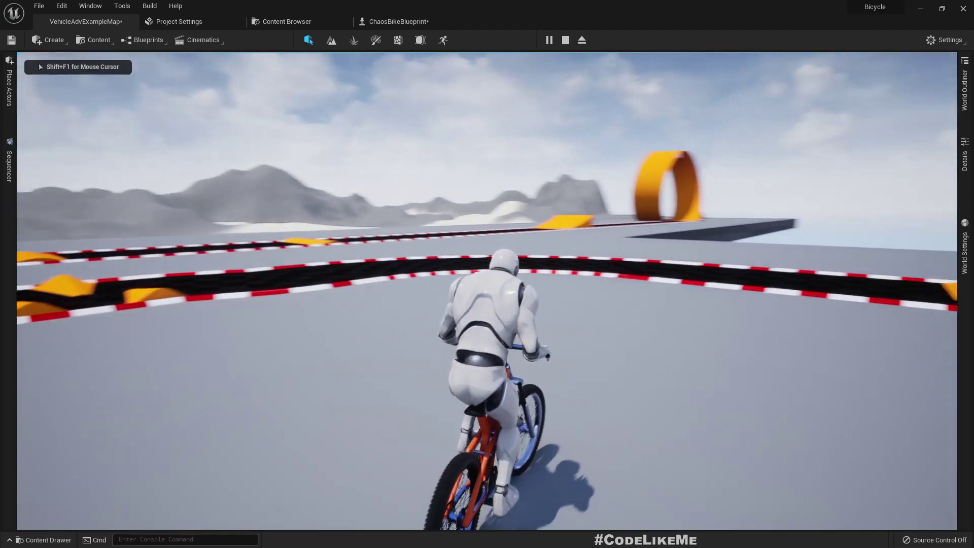
key(w)
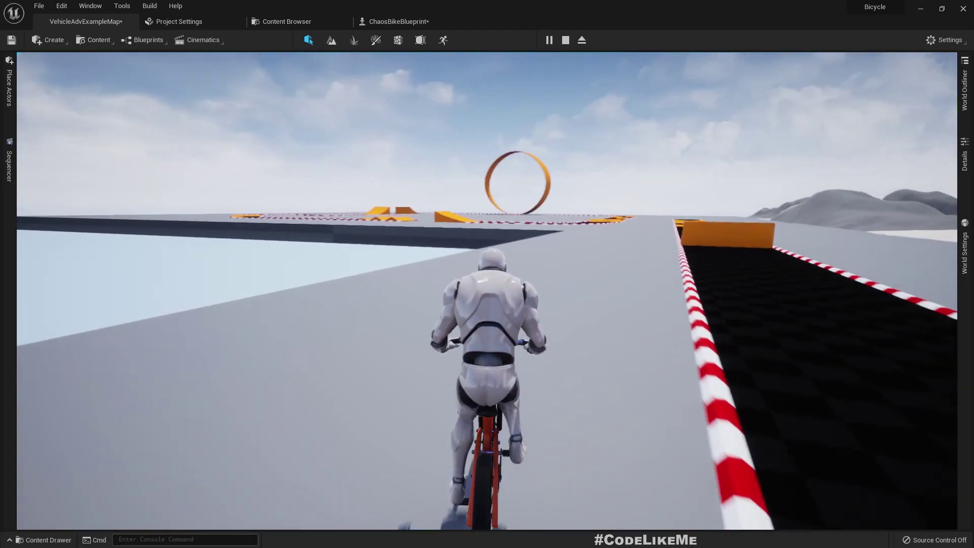
key(Escape)
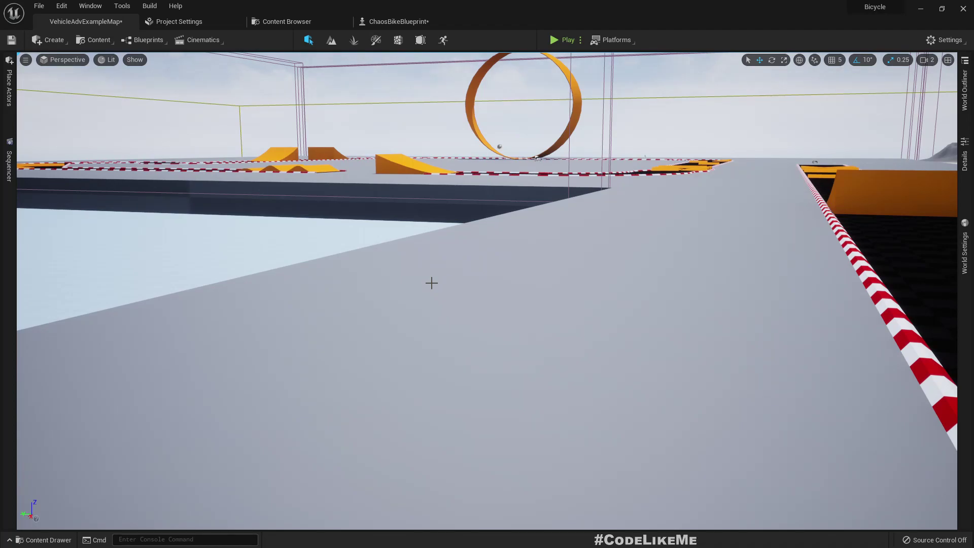
right_drag(432, 283, 481, 258)
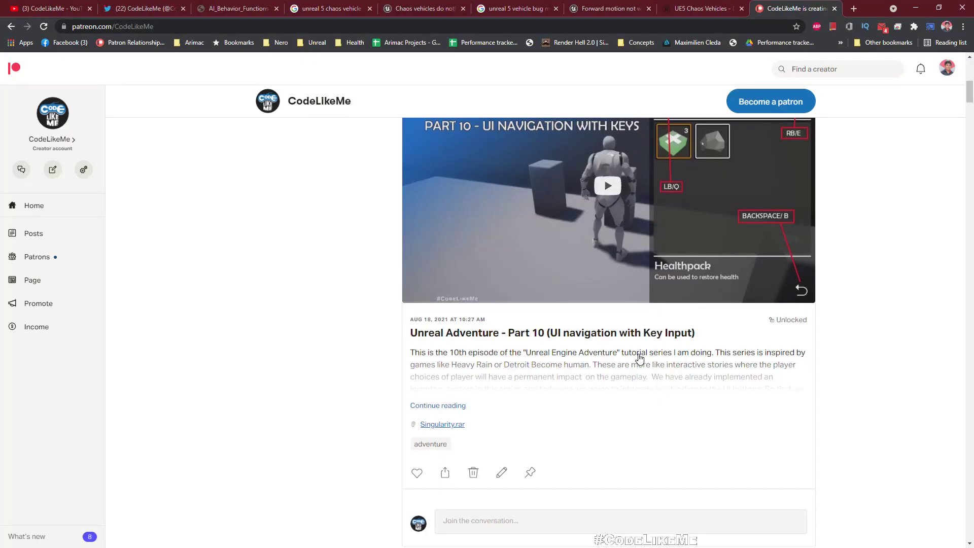
- Look through the CodeLikeMe Patreon posts, down past the bicycle riding tutorials and their attached project files
scroll(657, 379, down, 10)
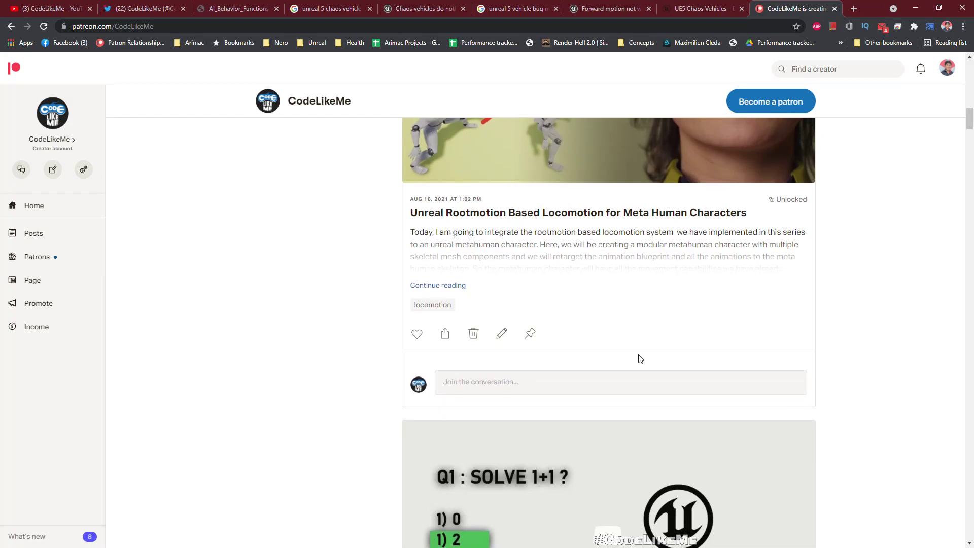
scroll(641, 359, down, 10)
scroll(640, 359, down, 15)
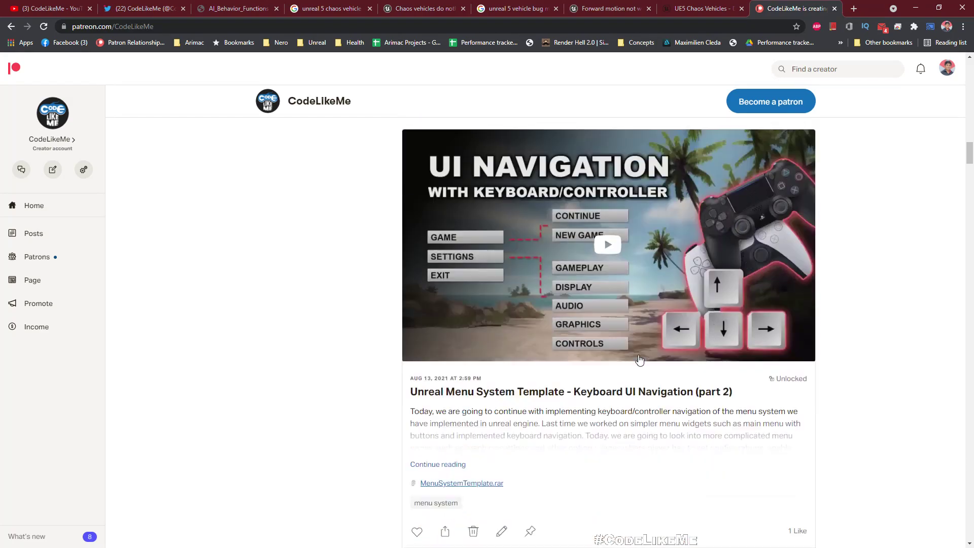
scroll(640, 358, down, 15)
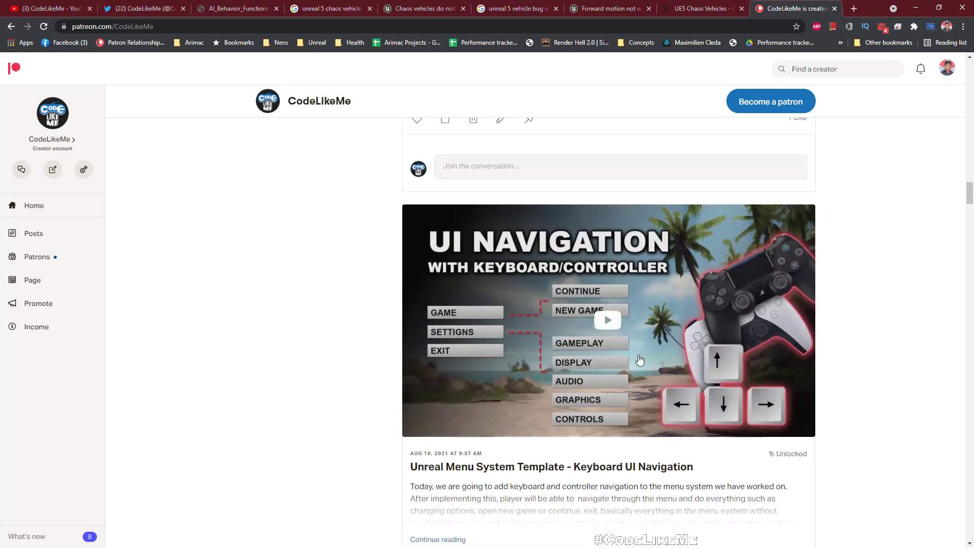
scroll(640, 360, down, 20)
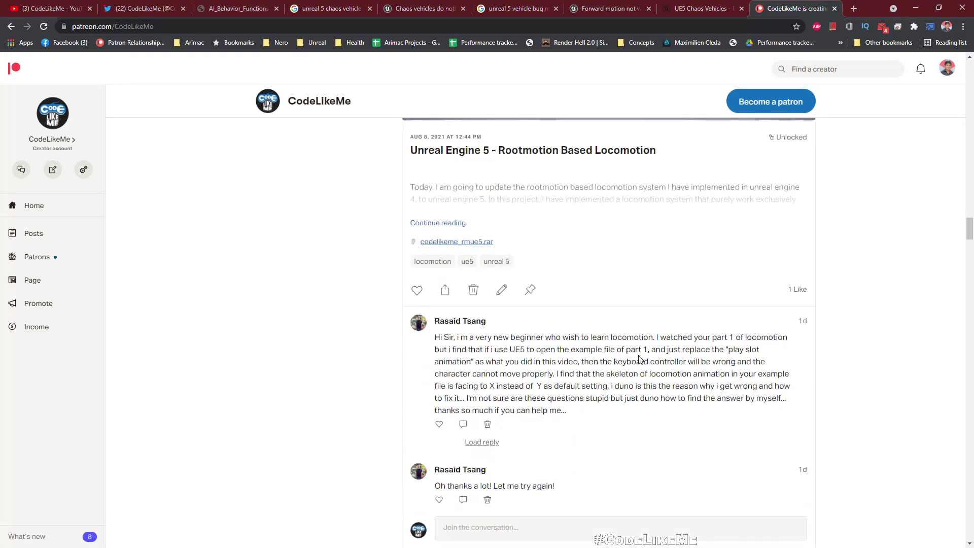
scroll(640, 359, down, 15)
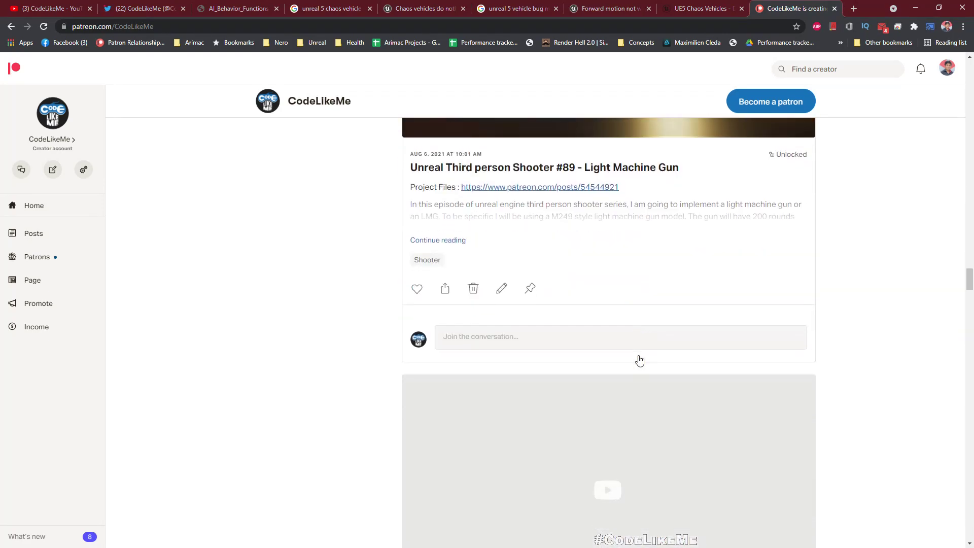
scroll(640, 359, down, 15)
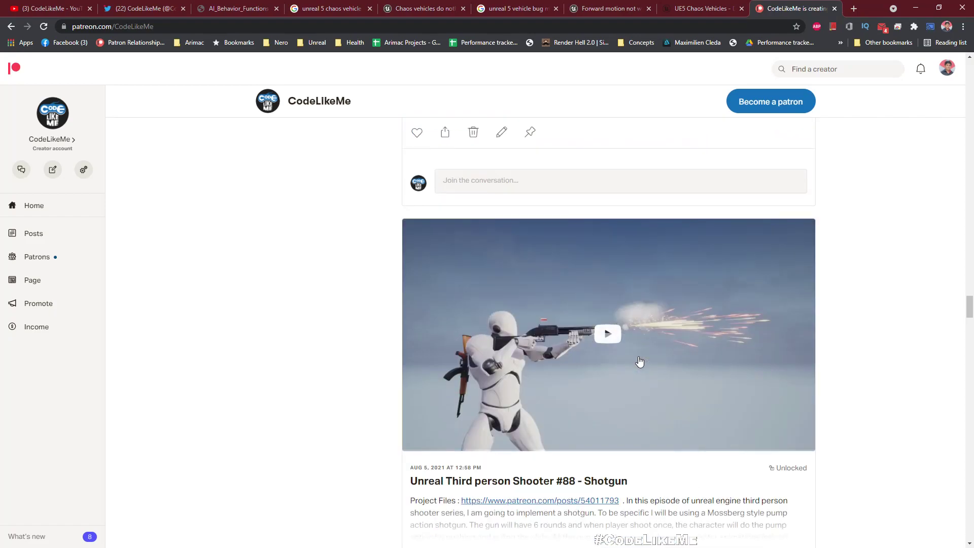
scroll(640, 360, down, 13)
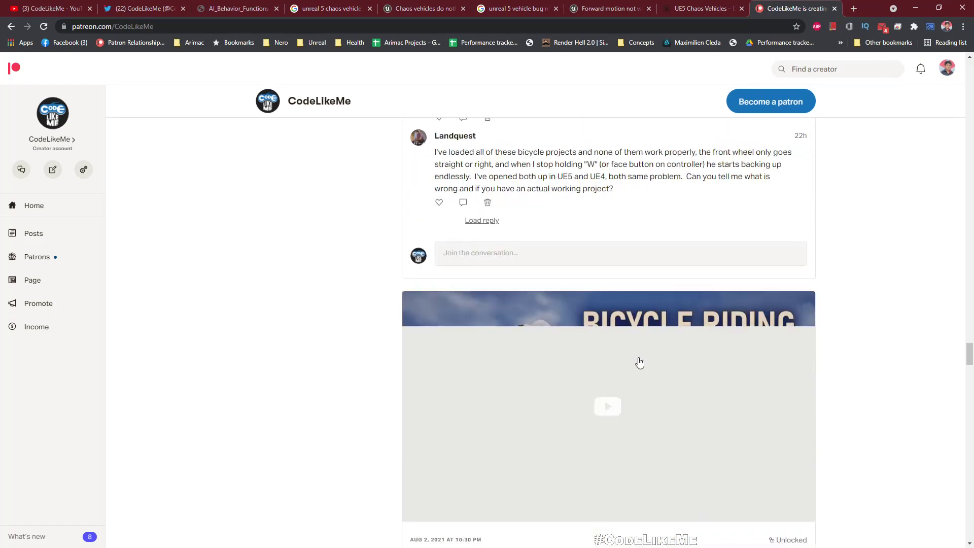
scroll(639, 360, down, 16)
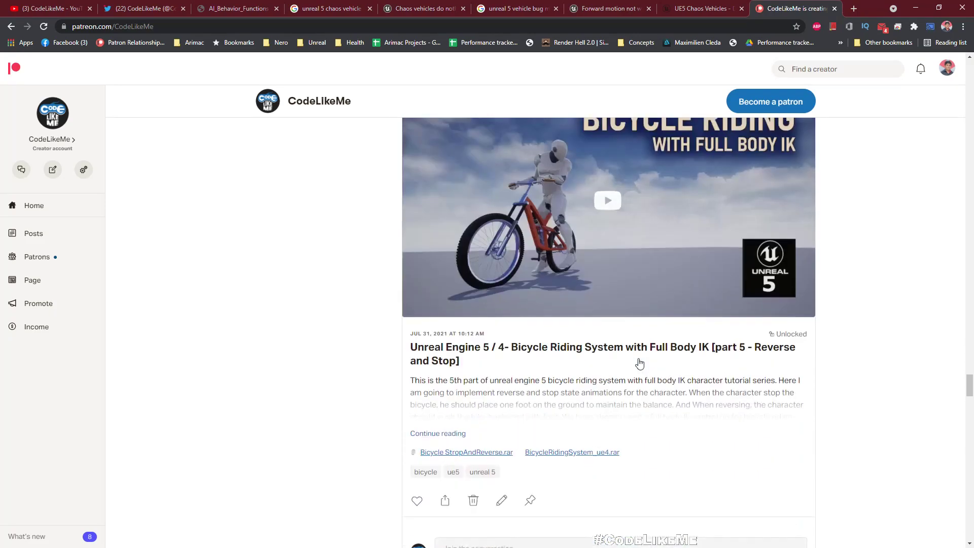
scroll(639, 372, down, 11)
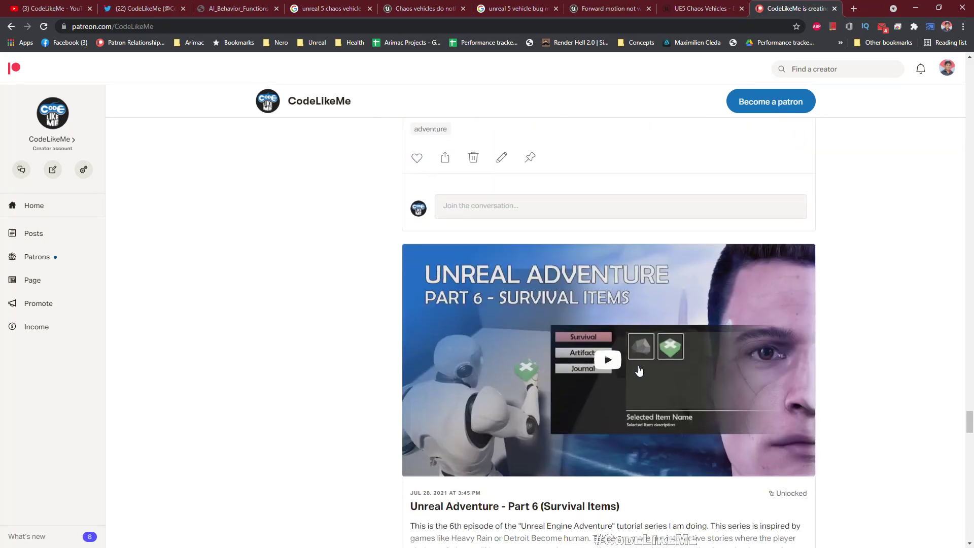